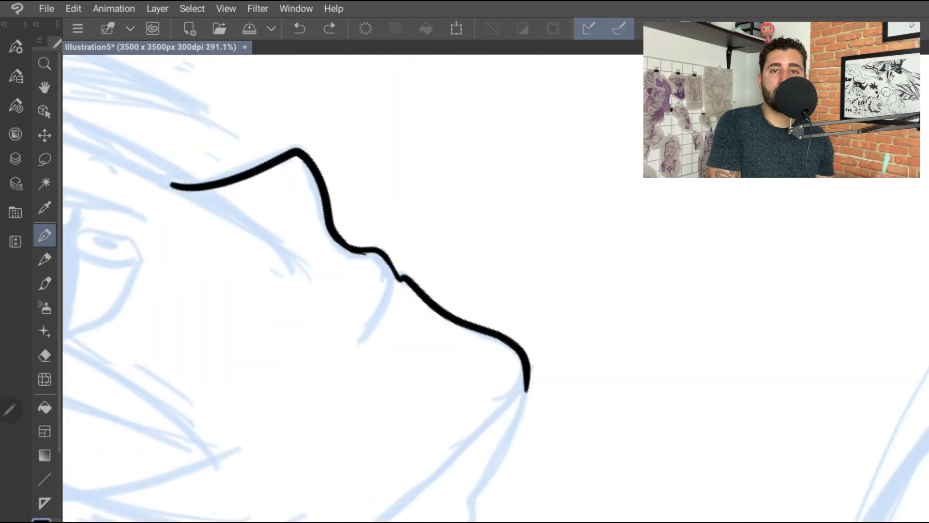
Undo the lip and chin line and re-ink the upper lip curving into the mouth, with the lower lip running to the chin
key(ctrl+z)
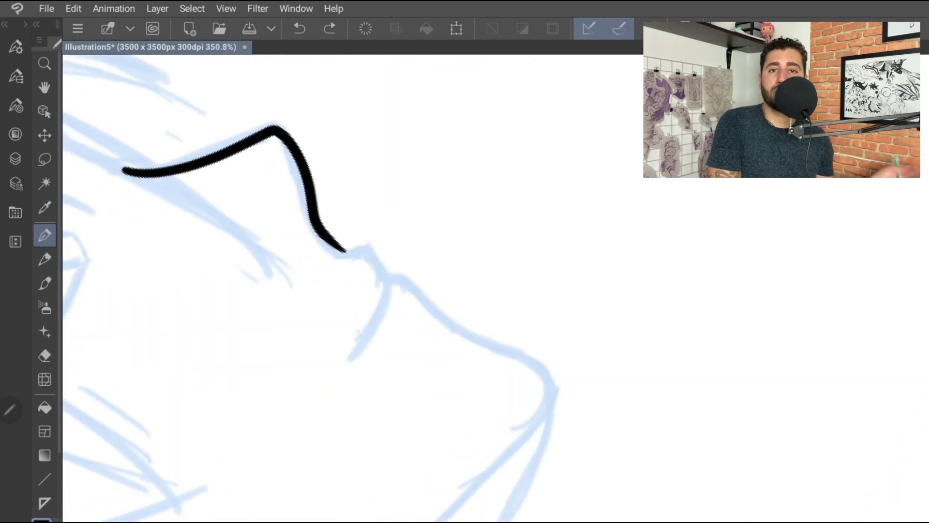
mouse_move(347, 364)
mouse_down()
mouse_move(387, 265)
mouse_move(331, 246)
mouse_up()
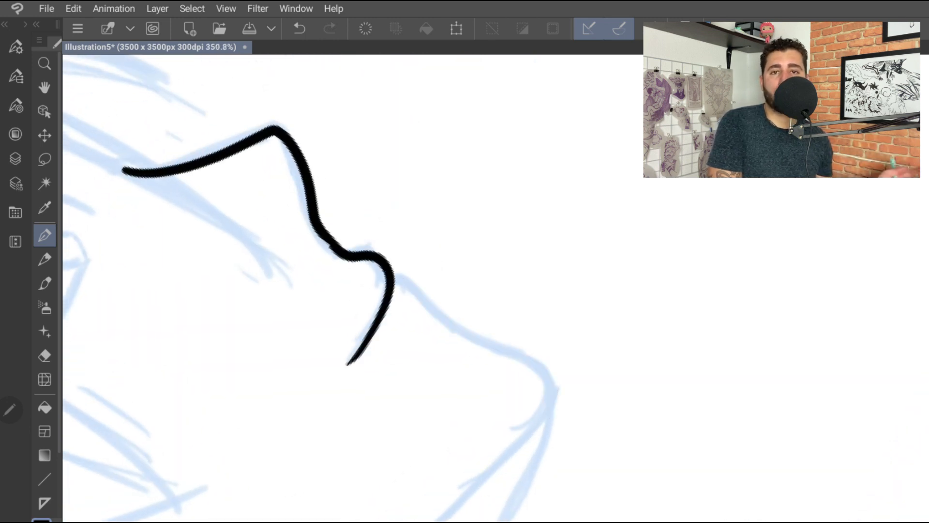
key(ctrl+z)
mouse_move(349, 367)
mouse_down()
mouse_move(395, 262)
mouse_move(339, 247)
mouse_up()
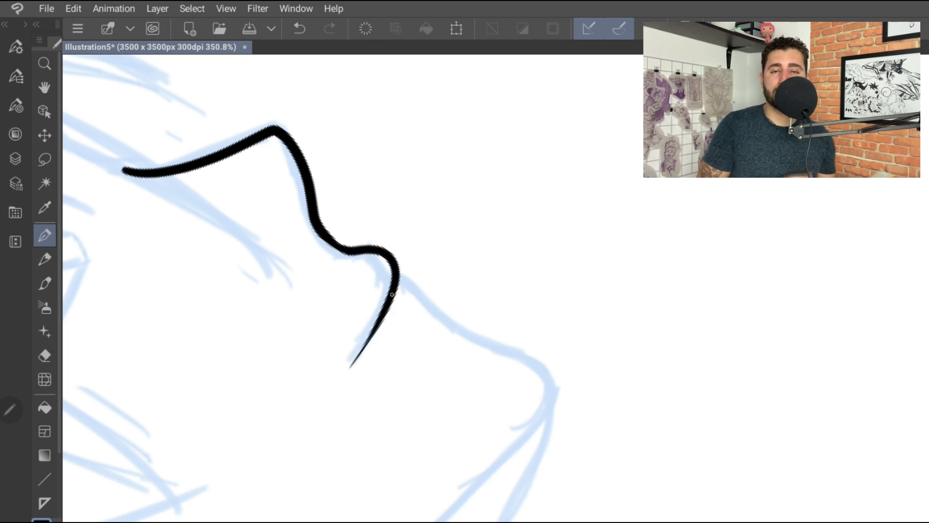
mouse_move(416, 273)
mouse_down()
mouse_move(457, 327)
mouse_move(533, 358)
mouse_move(533, 414)
mouse_up()
scroll(353, 288, down, 5)
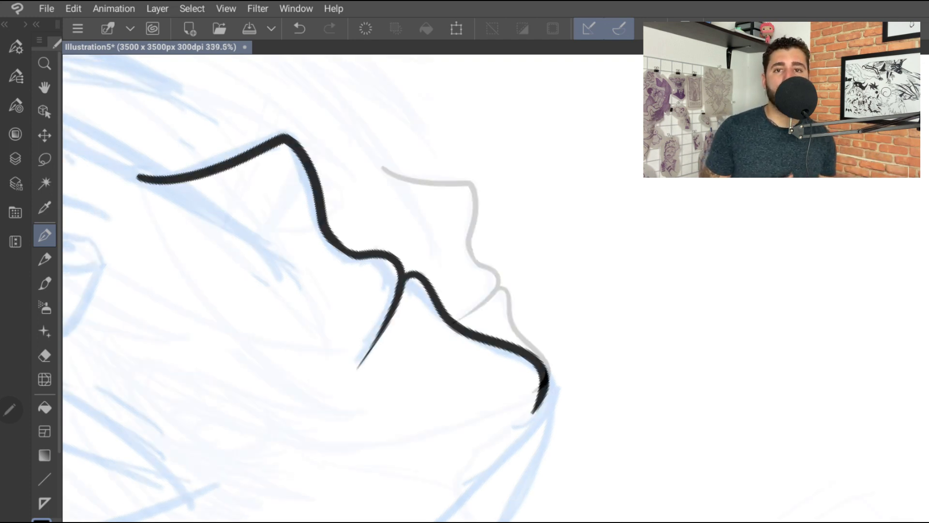
scroll(492, 319, down, 5)
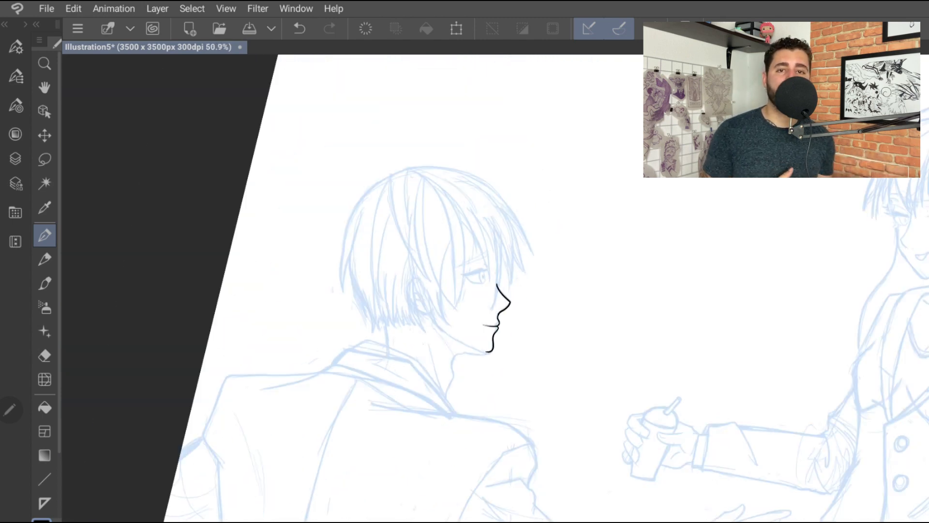
Ink the jawline over the sketch from below the ear to the chin, joining it to the face profile
scroll(372, 228, up, 5)
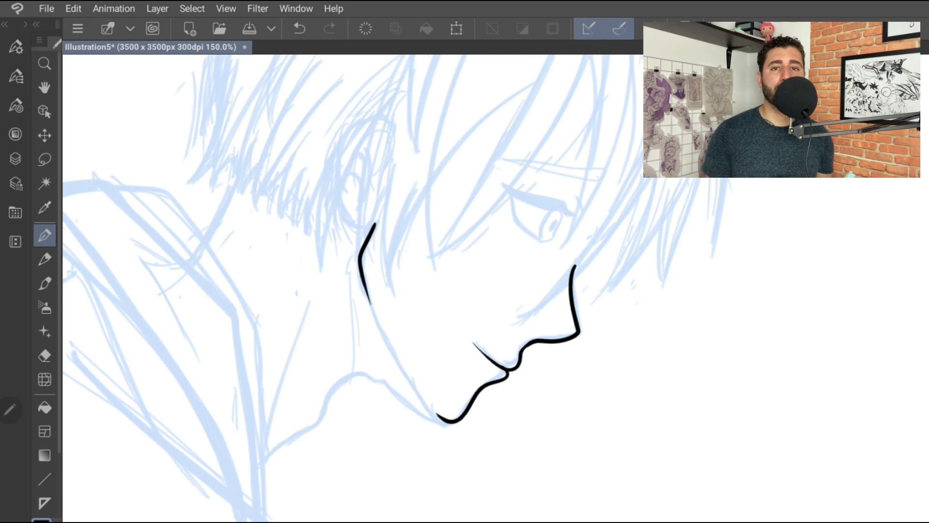
drag(370, 300, 414, 388)
key(ctrl+z)
key(ctrl+z)
drag(366, 277, 421, 403)
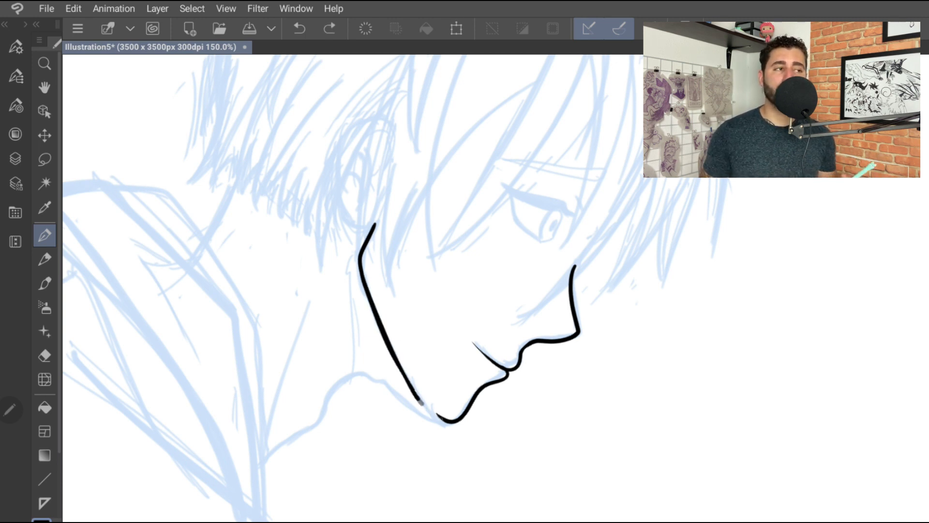
key(ctrl+z)
drag(389, 347, 455, 420)
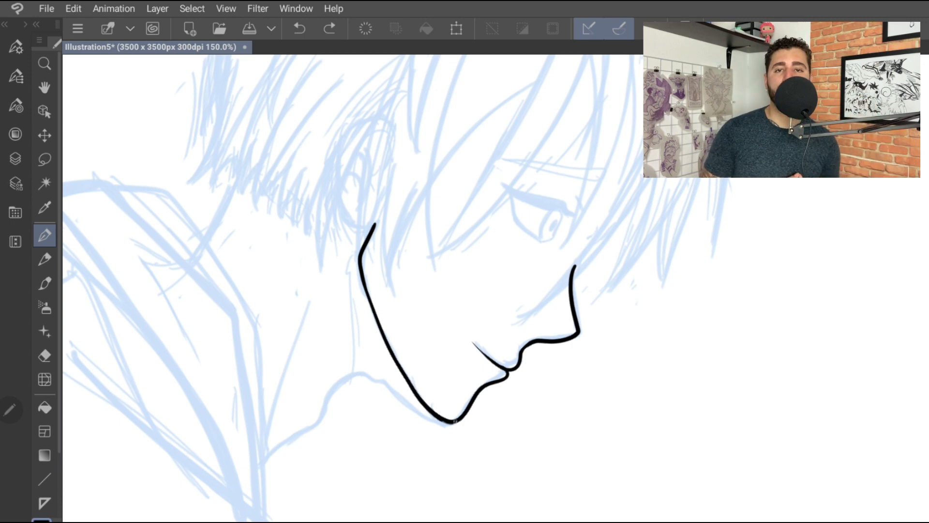
scroll(455, 291, down, 4)
scroll(455, 290, up, 5)
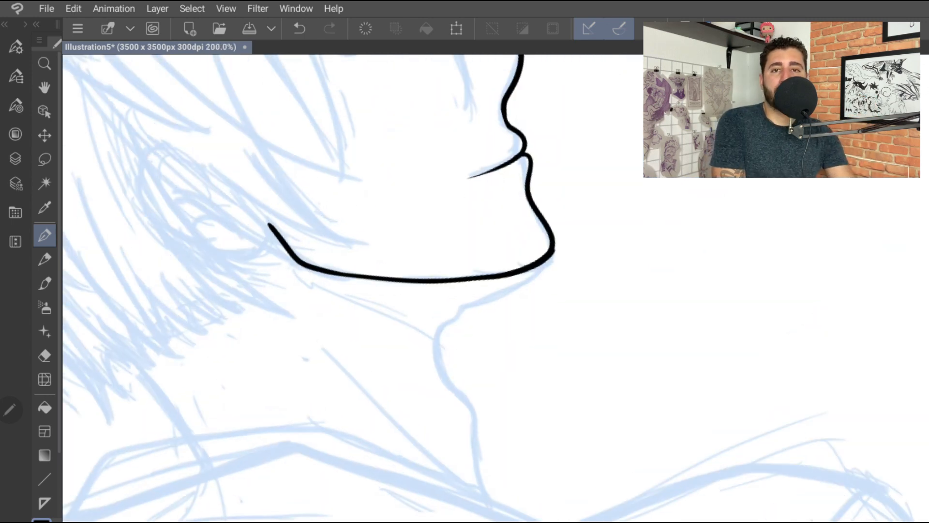
drag(554, 246, 470, 312)
key(ctrl+z)
mouse_move(554, 253)
mouse_down()
mouse_move(446, 326)
mouse_move(452, 381)
mouse_move(472, 402)
mouse_move(473, 444)
mouse_move(496, 506)
mouse_up()
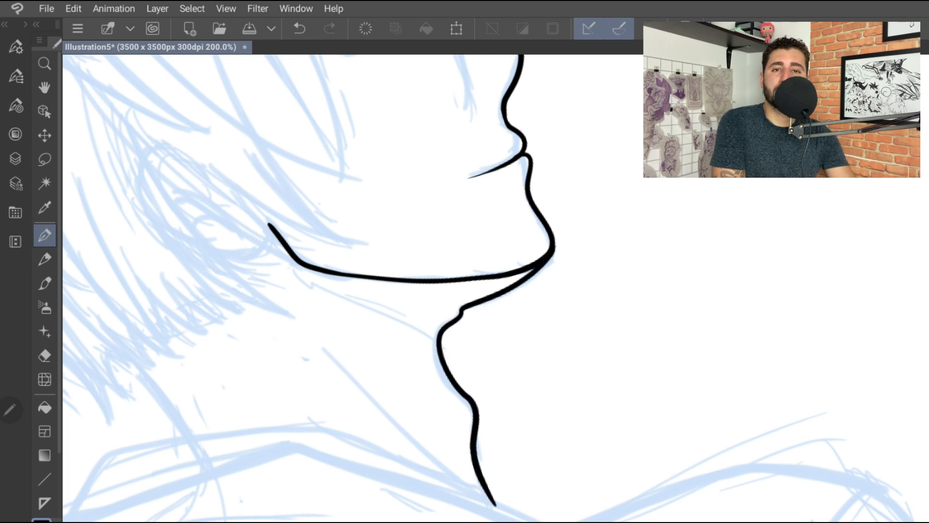
scroll(484, 291, down, 4)
scroll(484, 290, up, 4)
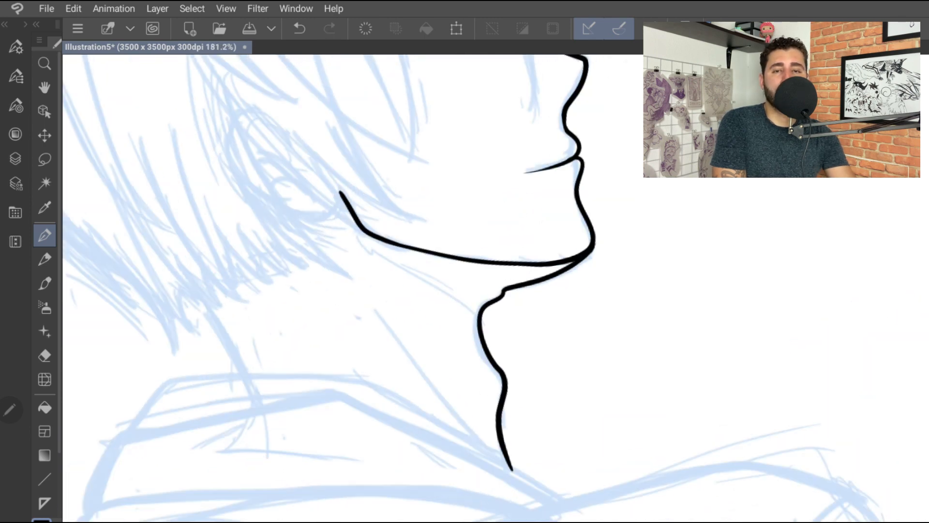
key(ctrl+z)
mouse_move(593, 221)
mouse_down()
mouse_move(510, 271)
mouse_move(466, 307)
mouse_move(488, 341)
mouse_move(517, 468)
mouse_up()
scroll(484, 291, down, 5)
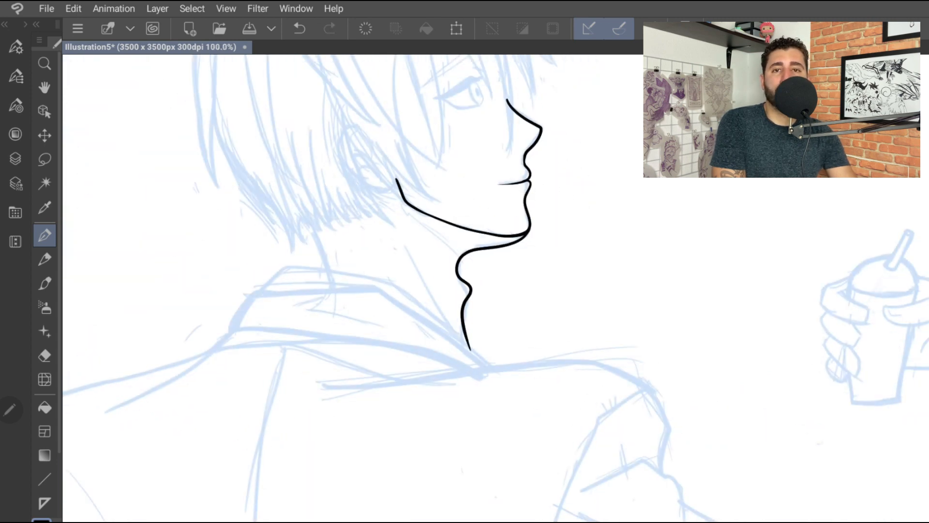
key(ctrl+z)
Ink the front of the neck from under the chin, over the throat, down to the collar
scroll(493, 261, up, 5)
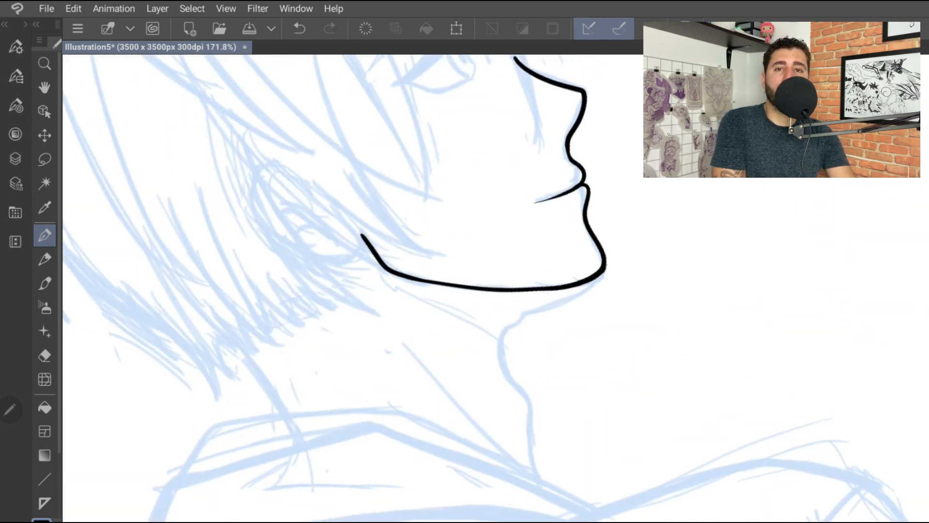
scroll(532, 300, up, 2)
mouse_move(595, 217)
mouse_down()
mouse_move(530, 266)
mouse_move(498, 387)
mouse_up()
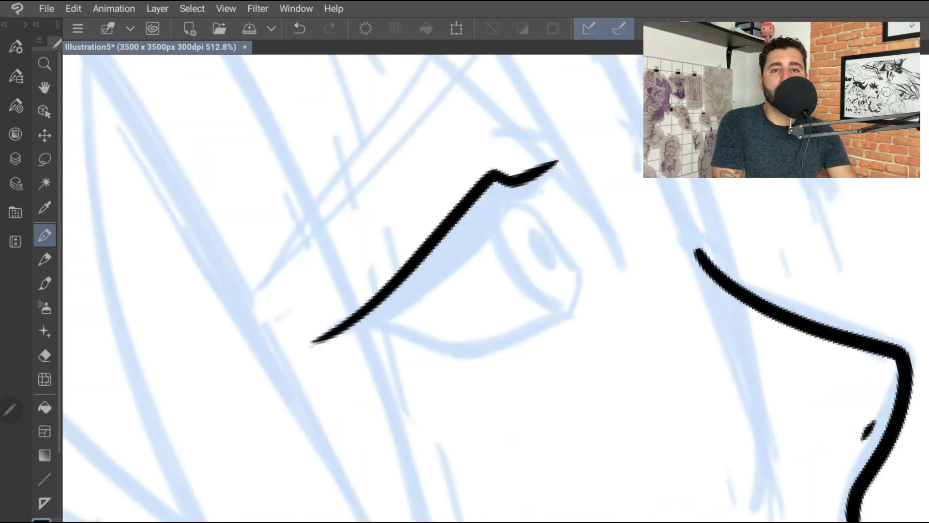
Ink the upper eyelash as a tapered shape along the sketched eyelid and fill it solid black
mouse_move(314, 345)
mouse_down()
mouse_move(360, 328)
mouse_move(459, 261)
mouse_move(556, 164)
mouse_up()
mouse_move(349, 325)
mouse_down()
mouse_move(530, 182)
mouse_move(366, 318)
mouse_up()
mouse_move(397, 288)
mouse_down()
mouse_move(493, 190)
mouse_move(517, 188)
mouse_up()
mouse_move(450, 249)
mouse_down()
mouse_move(503, 196)
mouse_move(429, 270)
mouse_up()
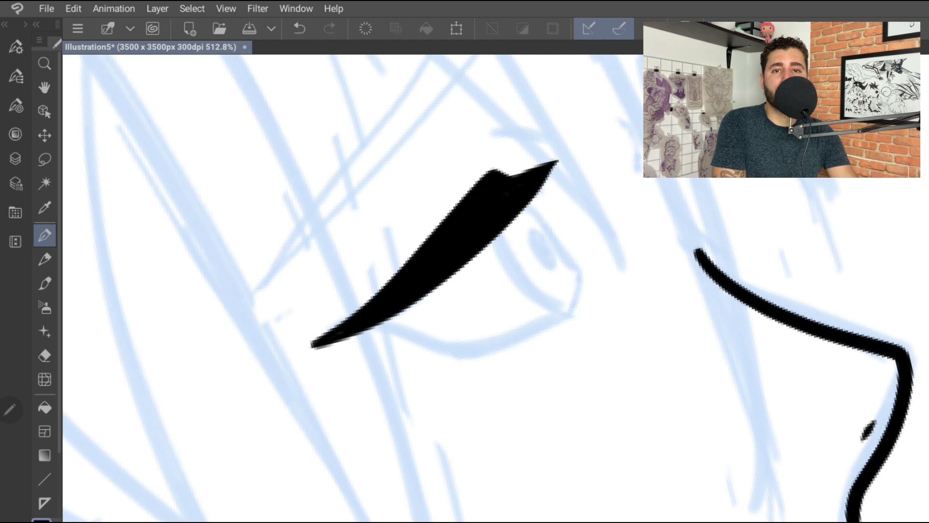
Ink the outer contour of the ear down to the lobe and join it to the jawline
mouse_move(377, 220)
mouse_down()
mouse_move(324, 197)
mouse_move(306, 254)
mouse_up()
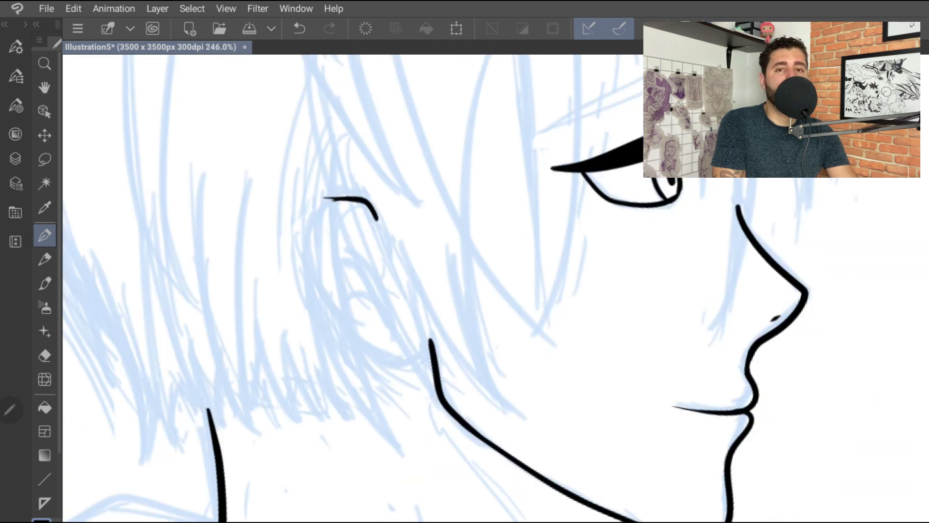
mouse_move(324, 202)
mouse_down()
mouse_move(304, 268)
mouse_move(380, 355)
mouse_up()
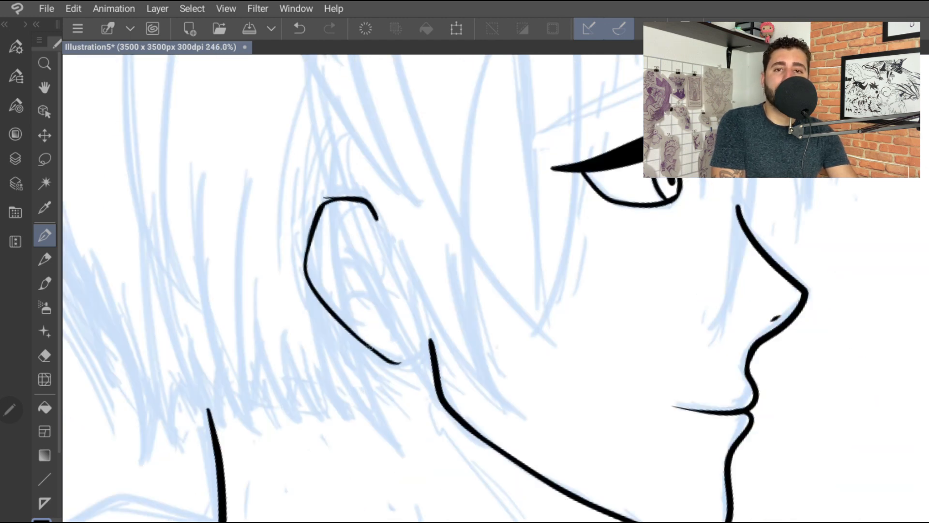
drag(393, 363, 429, 336)
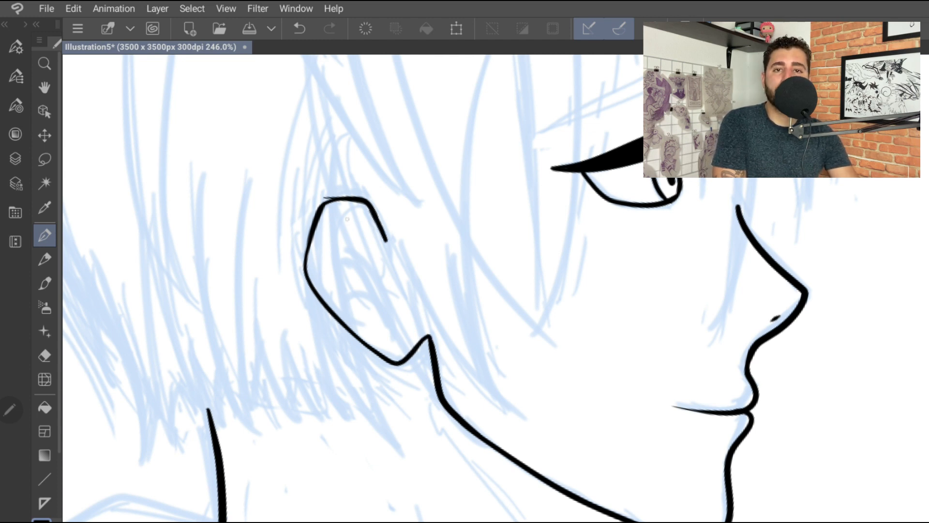
Ink the inner rim of the ear and add thin fold lines inside it
mouse_move(358, 210)
mouse_down()
mouse_move(321, 266)
mouse_move(406, 335)
mouse_up()
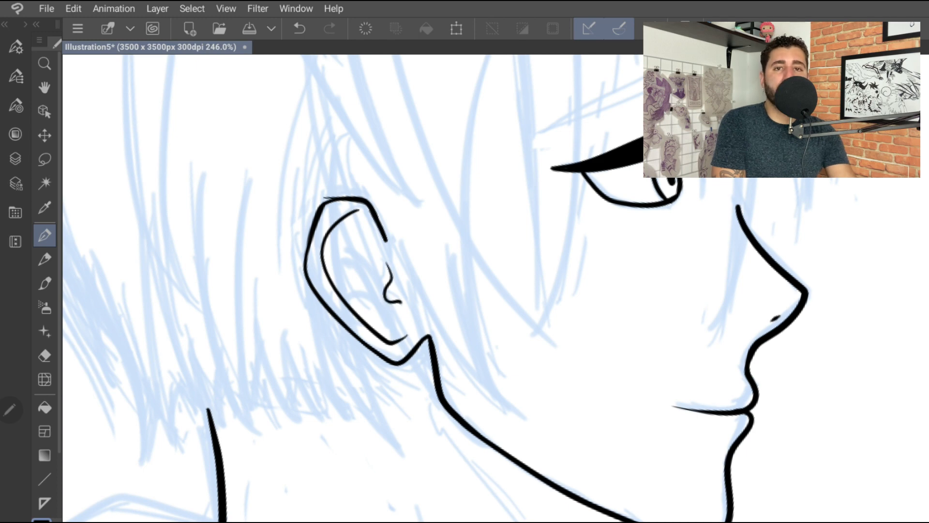
drag(348, 257, 350, 283)
drag(359, 236, 383, 326)
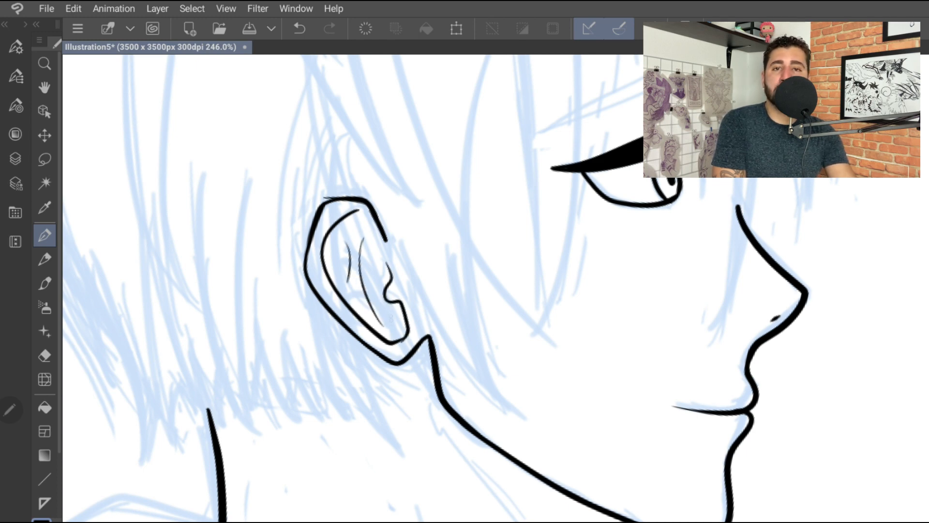
scroll(339, 167, up, 4)
mouse_move(365, 258)
mouse_down()
mouse_move(391, 272)
mouse_move(406, 313)
mouse_up()
scroll(404, 252, down, 5)
scroll(381, 251, up, 4)
key(e)
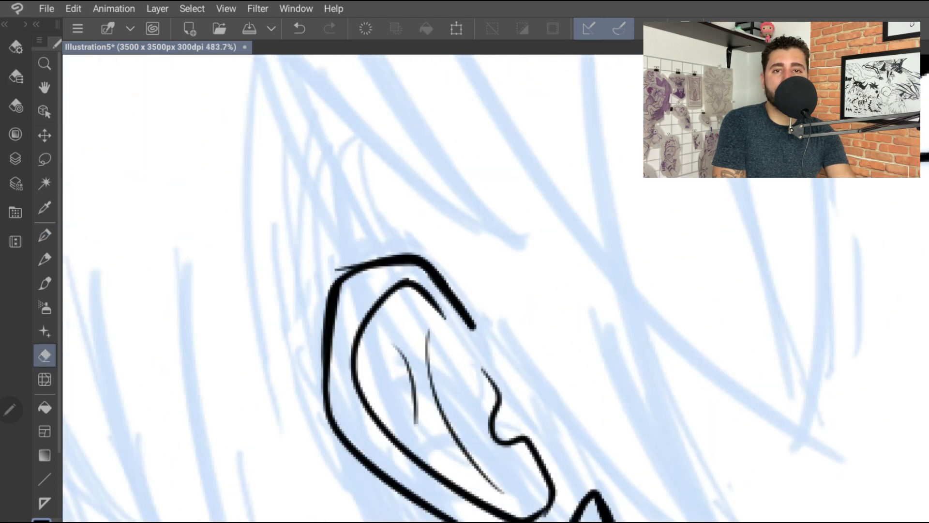
Ink the top outline of the hair from the crown to the forehead and the foremost pointed bang beneath it
key(p)
scroll(363, 227, down, 5)
mouse_move(305, 330)
mouse_down()
mouse_move(562, 218)
mouse_move(617, 230)
mouse_up()
scroll(368, 291, up, 2)
drag(460, 140, 618, 333)
key(ctrl+z)
scroll(436, 290, up, 2)
mouse_move(398, 148)
mouse_down()
mouse_move(521, 301)
mouse_move(559, 415)
mouse_up()
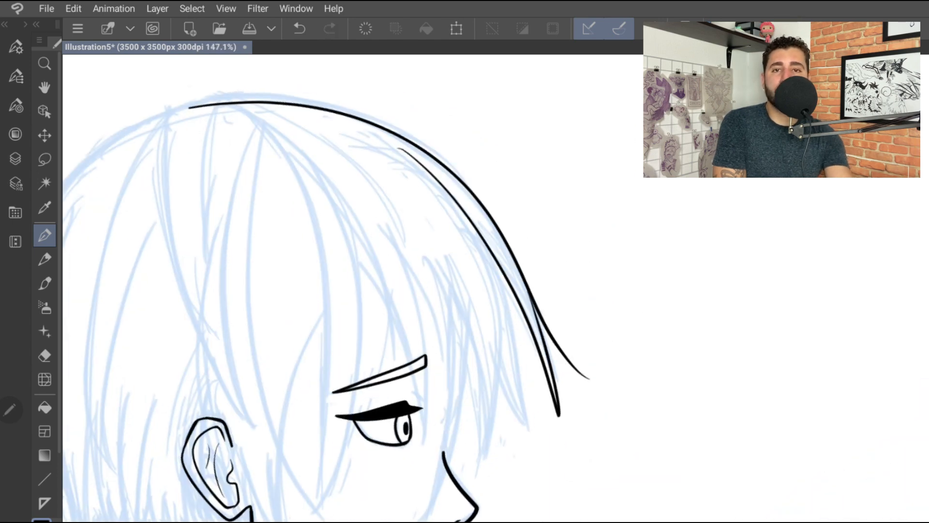
Ink both sides of the second pointed bang behind the foremost strand, redrawing until the curve follows the sketch
drag(402, 158, 533, 450)
key(ctrl+z)
mouse_move(430, 172)
mouse_down()
mouse_move(486, 265)
mouse_move(522, 438)
mouse_up()
key(ctrl+z)
drag(472, 219, 522, 465)
key(ctrl+z)
mouse_move(489, 245)
mouse_down()
mouse_move(522, 332)
mouse_move(533, 444)
mouse_up()
key(ctrl+z)
drag(490, 246, 528, 429)
drag(494, 339, 527, 429)
Ink the longer bangs sweeping from the crown across the forehead toward the nose
drag(368, 136, 506, 479)
key(ctrl+z)
drag(352, 136, 502, 477)
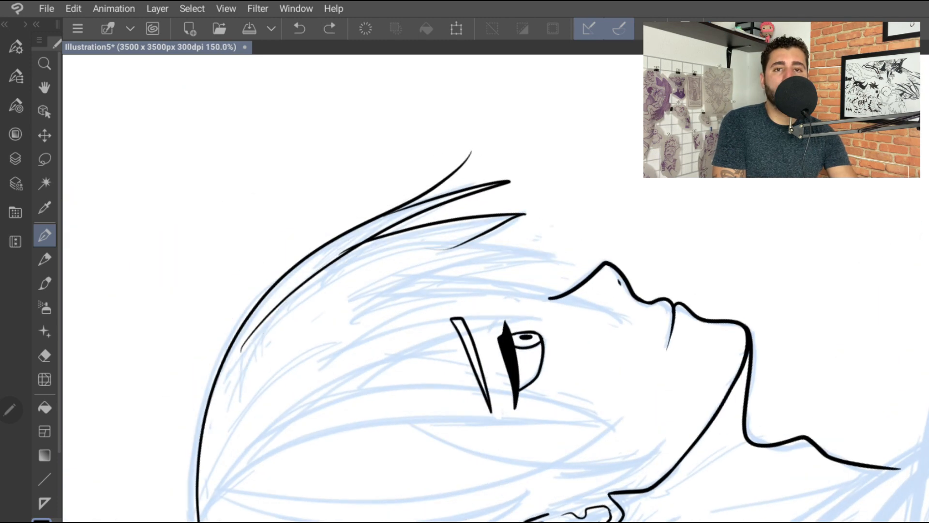
drag(363, 267, 231, 398)
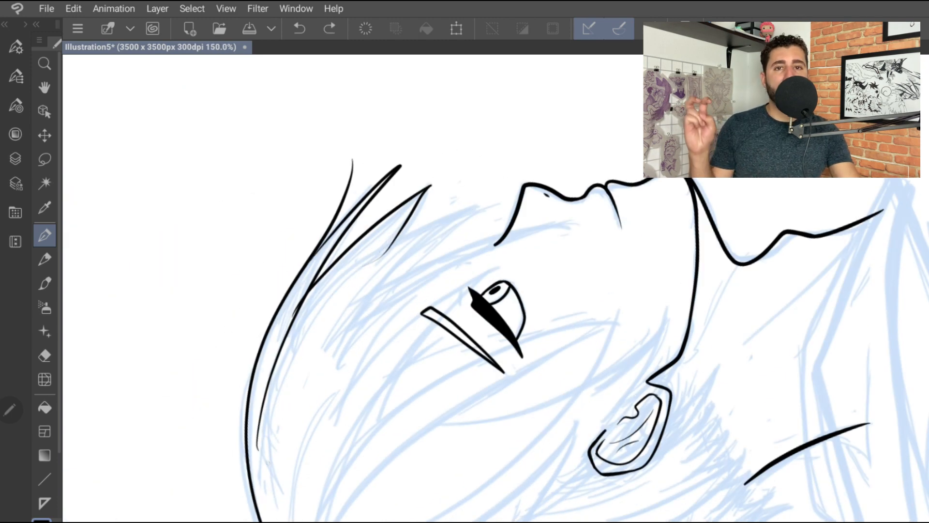
mouse_move(498, 199)
mouse_down()
mouse_move(282, 390)
mouse_move(393, 280)
mouse_move(349, 341)
mouse_up()
mouse_move(574, 225)
mouse_down()
mouse_move(339, 368)
mouse_move(320, 484)
mouse_up()
key(ctrl+z)
drag(587, 220, 313, 457)
Add short tapered accent strokes to the hair between the crown and the front bangs
drag(339, 263, 254, 468)
key(ctrl+z)
drag(338, 260, 259, 423)
key(ctrl+z)
drag(271, 271, 244, 364)
key(ctrl+z)
drag(290, 256, 250, 366)
key(ctrl+z)
drag(273, 283, 248, 363)
drag(271, 289, 264, 333)
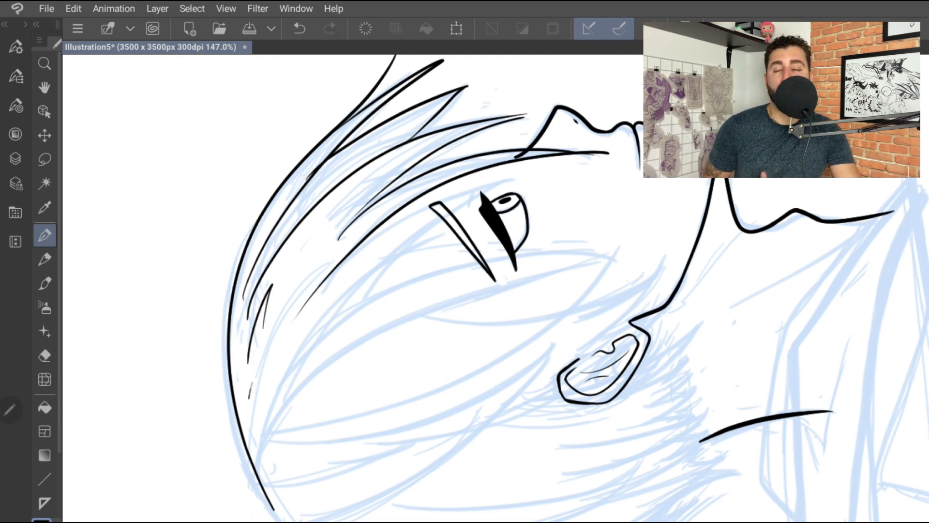
Ink further long strands fanning out from the crown over the forehead and eye
drag(339, 251, 256, 467)
drag(278, 363, 254, 472)
drag(528, 171, 312, 307)
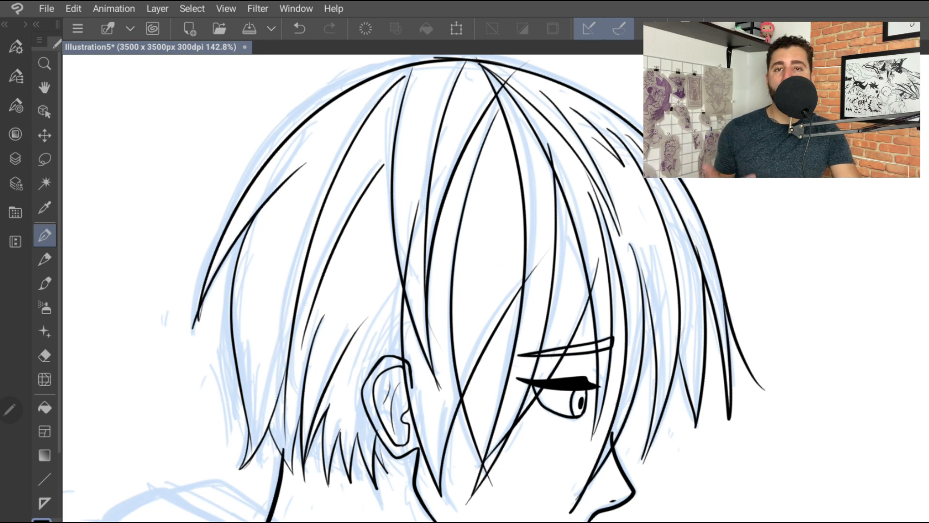
Ink a thin long strand through the side hair, curving down to the top of the ear
drag(325, 181, 249, 416)
key(ctrl+z)
mouse_move(418, 65)
mouse_down()
mouse_move(361, 364)
mouse_move(376, 204)
mouse_up()
key(ctrl+z)
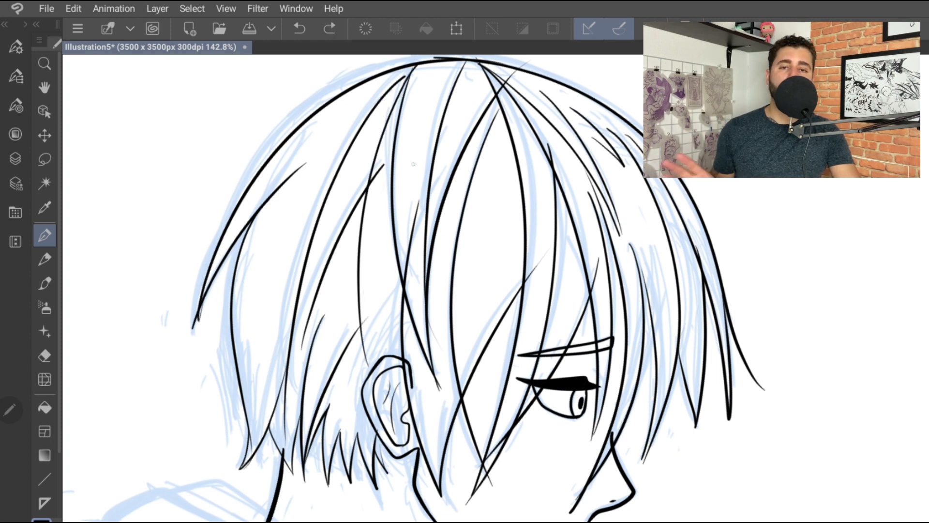
drag(479, 63, 618, 155)
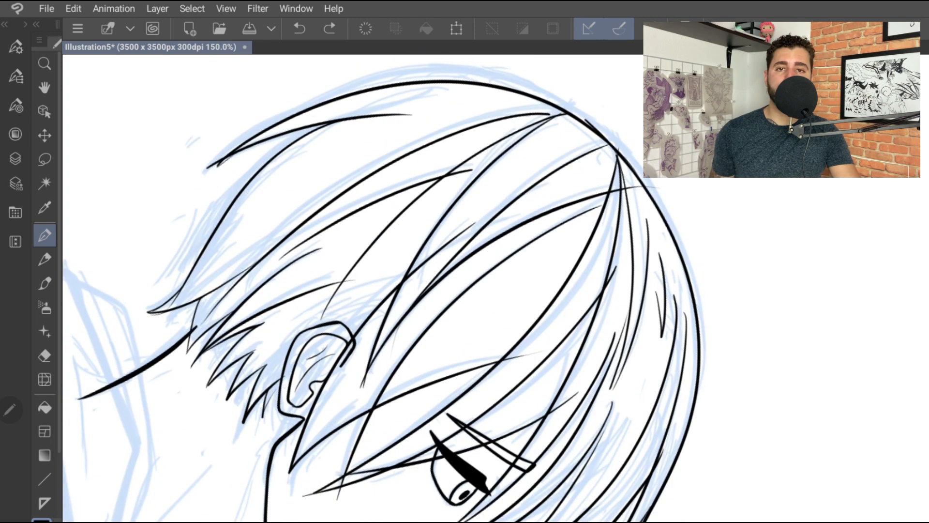
Ink a long curved strand between the hair tips behind the ear and the crown, redrawing it until it flows
drag(271, 417, 414, 260)
key(ctrl+z)
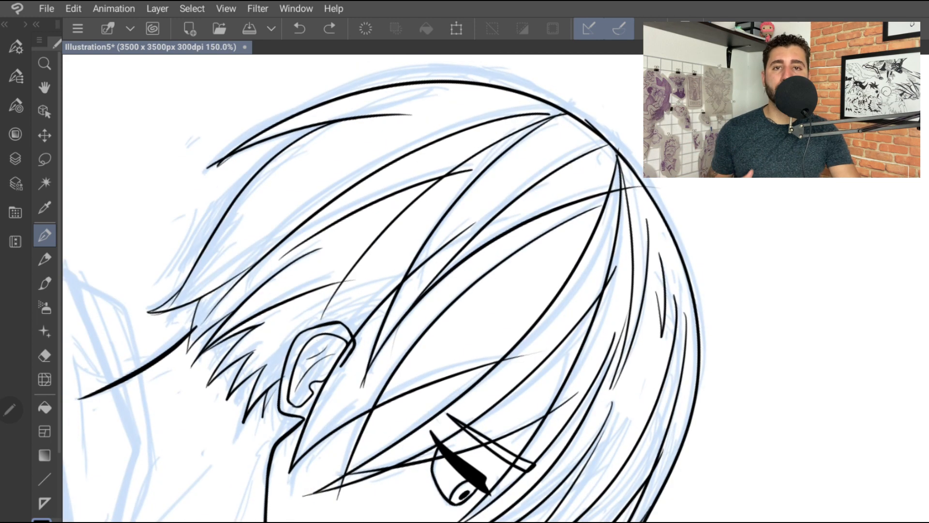
drag(262, 417, 611, 180)
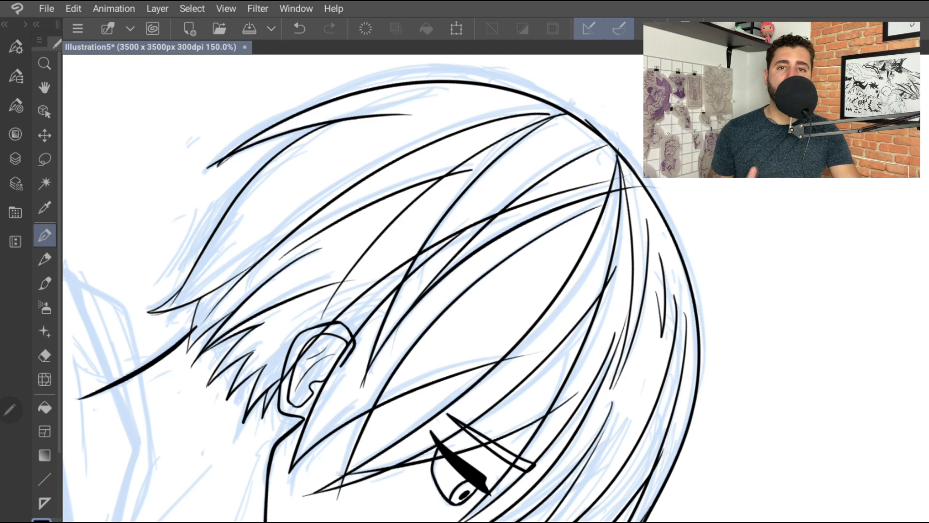
key(ctrl+z)
mouse_move(263, 419)
mouse_down()
mouse_move(569, 192)
mouse_move(642, 183)
mouse_move(407, 209)
mouse_move(549, 136)
mouse_up()
scroll(416, 291, down, 4)
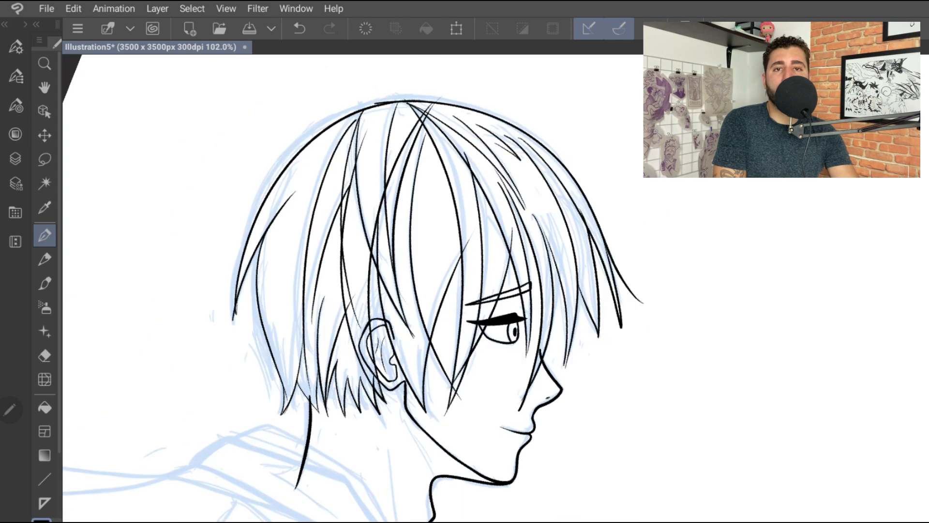
Ink thin crease lines beneath the jaw and a long tendon line down the neck to the collar
scroll(423, 421, up, 4)
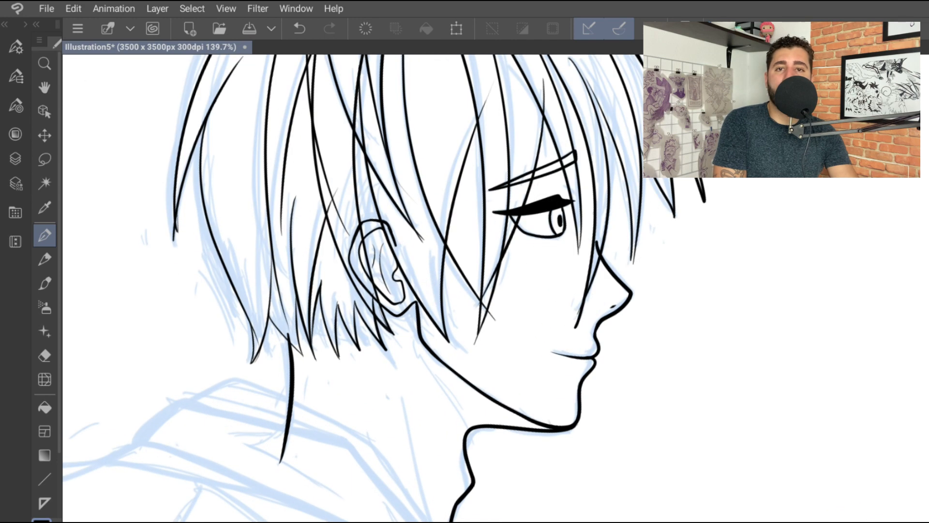
drag(430, 273, 474, 367)
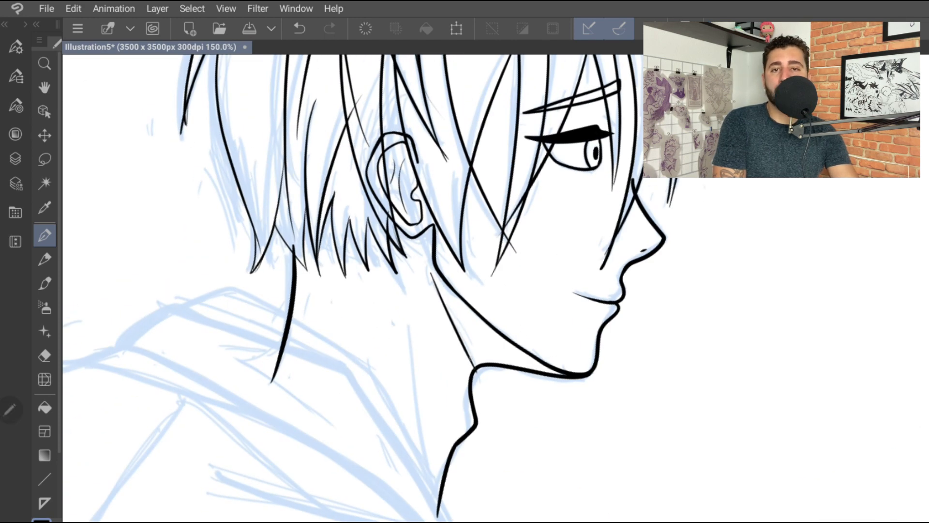
key(ctrl+z)
drag(438, 296, 474, 358)
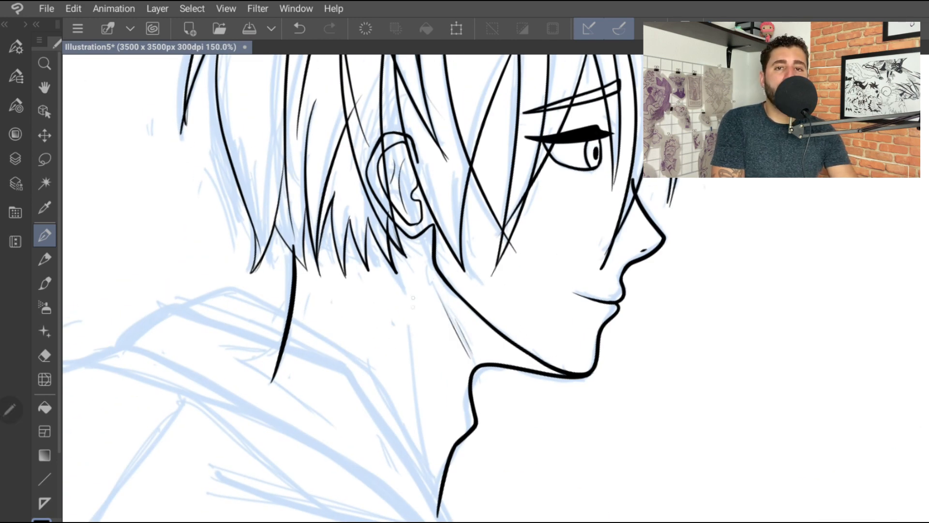
drag(410, 321, 427, 477)
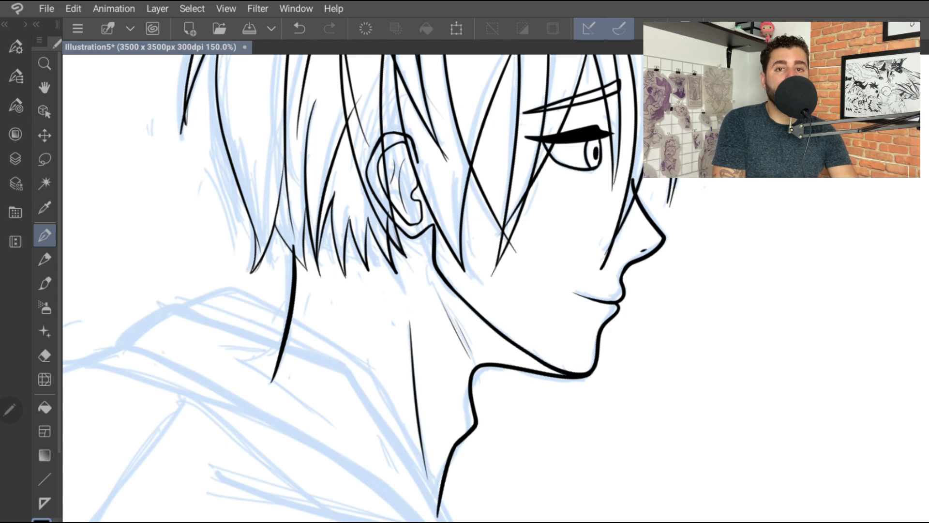
Ink the wrist and the back of the hand from the sleeve cuff toward the thumb, redrawing the first strokes
scroll(396, 304, down, 5)
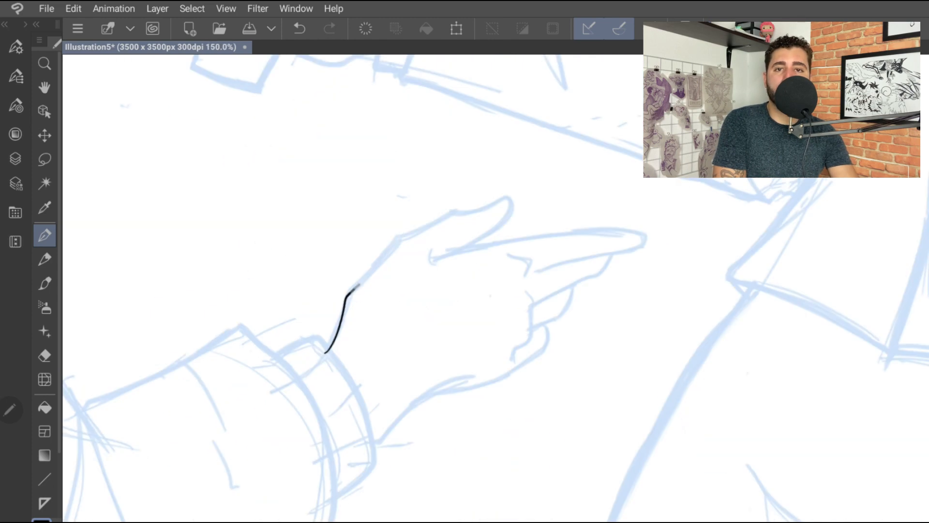
drag(349, 292, 405, 232)
key(ctrl+z)
key(ctrl+z)
scroll(496, 288, up, 2)
mouse_move(283, 440)
mouse_down()
mouse_move(304, 359)
mouse_move(360, 285)
mouse_up()
drag(306, 359, 361, 282)
drag(359, 282, 416, 241)
Ink the raised thumb of the pointing hand from the knuckle around the tip to its base, redrawing strokes until smooth
scroll(496, 288, up, 2)
drag(312, 306, 334, 272)
mouse_move(334, 271)
mouse_down()
mouse_move(420, 206)
mouse_move(343, 338)
mouse_up()
key(ctrl+z)
key(ctrl+z)
mouse_move(322, 291)
mouse_down()
mouse_move(324, 282)
mouse_move(425, 262)
mouse_move(360, 338)
mouse_up()
scroll(300, 304, up, 2)
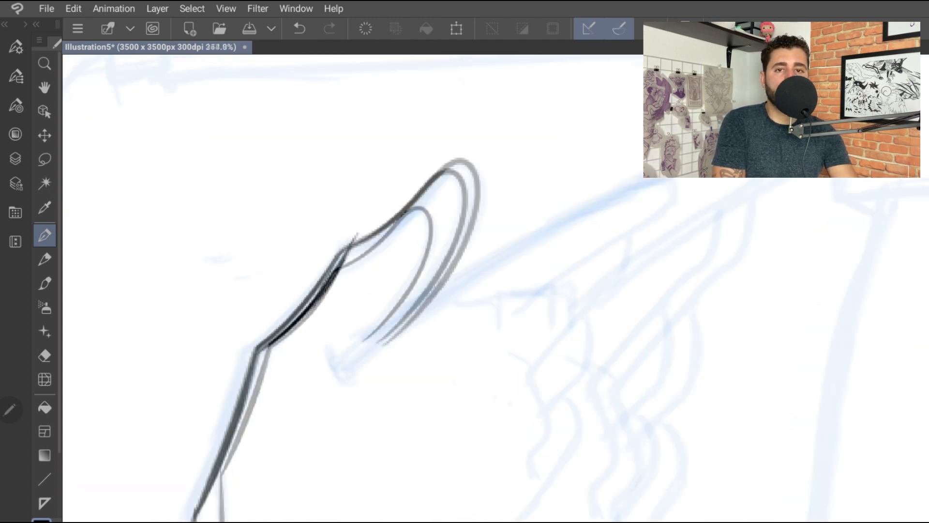
drag(256, 360, 347, 256)
key(ctrl+z)
drag(254, 367, 469, 166)
scroll(66, 323, down, 2)
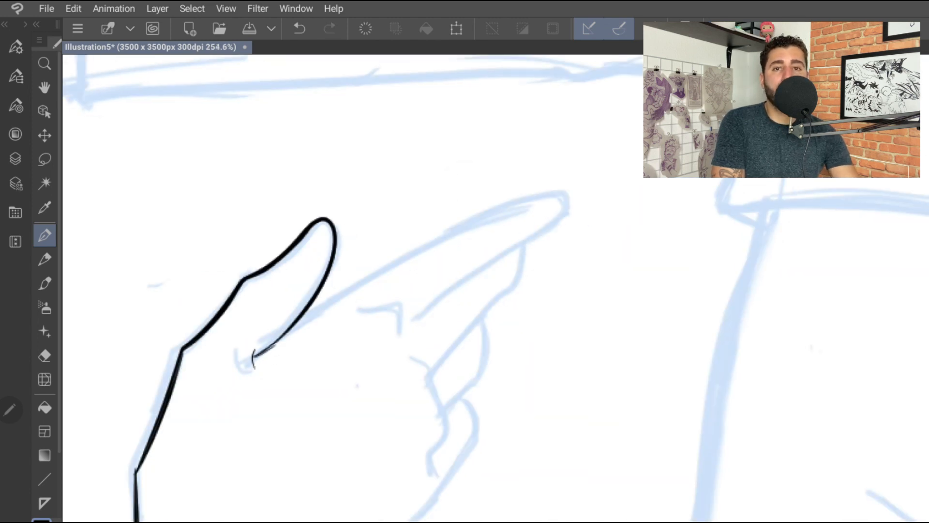
Ink the extended index finger from the thumb's base around the fingertip and back along its underside
scroll(532, 170, up, 1)
mouse_move(232, 369)
mouse_down()
mouse_move(368, 276)
mouse_move(466, 229)
mouse_move(576, 194)
mouse_up()
scroll(465, 290, up, 1)
key(ctrl+z)
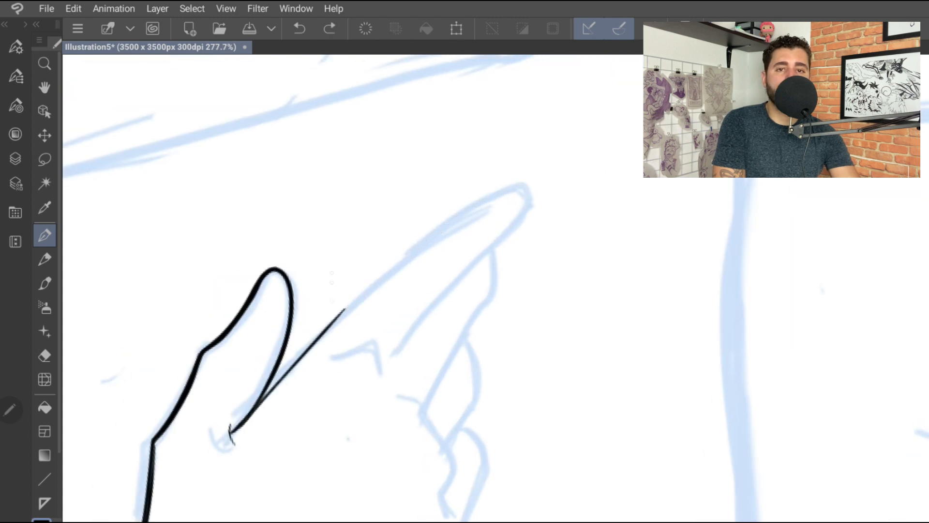
mouse_move(358, 297)
mouse_down()
mouse_move(522, 177)
mouse_move(537, 194)
mouse_move(385, 383)
mouse_up()
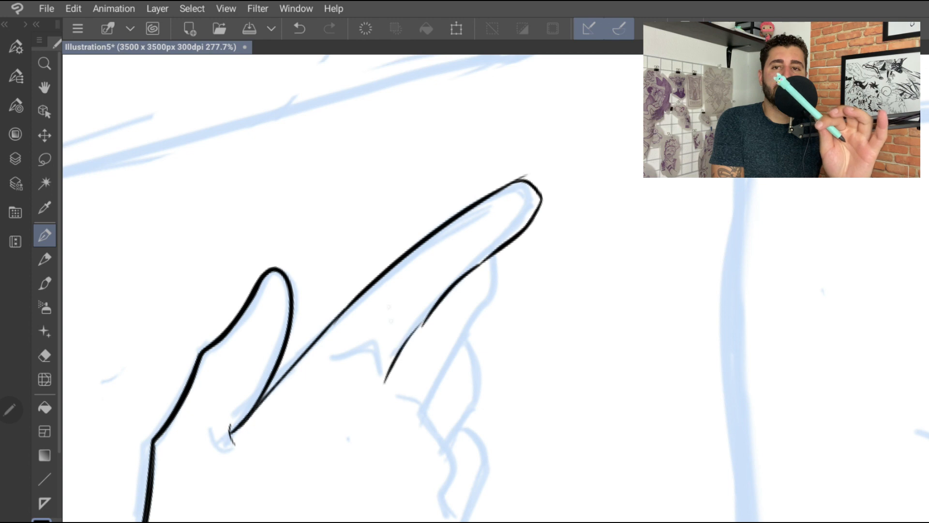
key(ctrl+z)
key(ctrl+z)
Ink the two folded fingers beneath the index finger as angular shapes narrowing toward the palm
mouse_move(445, 300)
mouse_down()
mouse_move(381, 376)
mouse_move(501, 246)
mouse_move(518, 178)
mouse_up()
scroll(310, 291, up, 2)
mouse_move(364, 391)
mouse_down()
mouse_move(453, 296)
mouse_move(488, 221)
mouse_up()
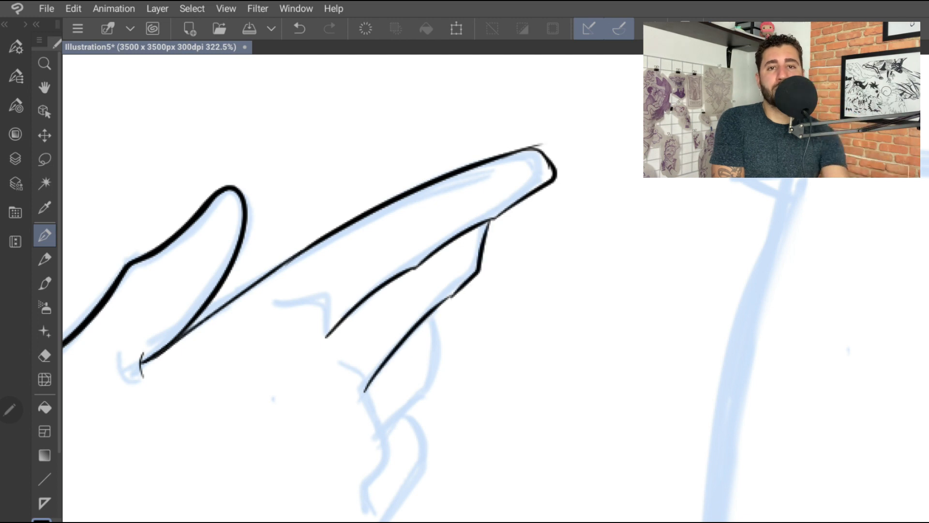
drag(436, 374, 380, 437)
drag(438, 309, 434, 375)
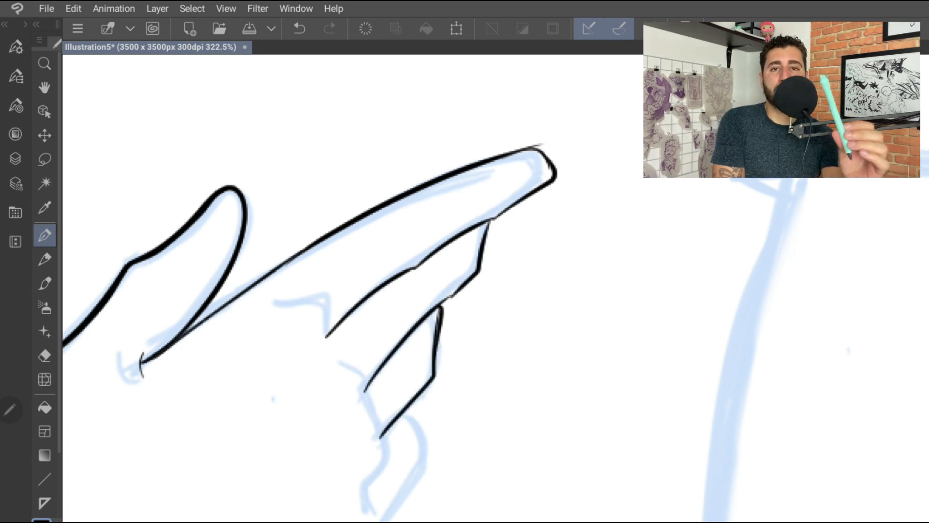
Ink the knuckle creases, the curled little finger and the lower edge of the pointing hand, redoing stray strokes
scroll(309, 290, down, 3)
mouse_move(392, 291)
mouse_down()
mouse_move(407, 317)
mouse_move(368, 398)
mouse_move(401, 308)
mouse_up()
key(ctrl+z)
scroll(353, 290, down, 4)
scroll(353, 291, up, 1)
drag(286, 420, 360, 310)
key(ctrl+z)
drag(322, 354, 410, 281)
scroll(422, 104, up, 2)
mouse_move(315, 188)
mouse_down()
mouse_move(352, 211)
mouse_move(403, 279)
mouse_up()
scroll(325, 290, up, 1)
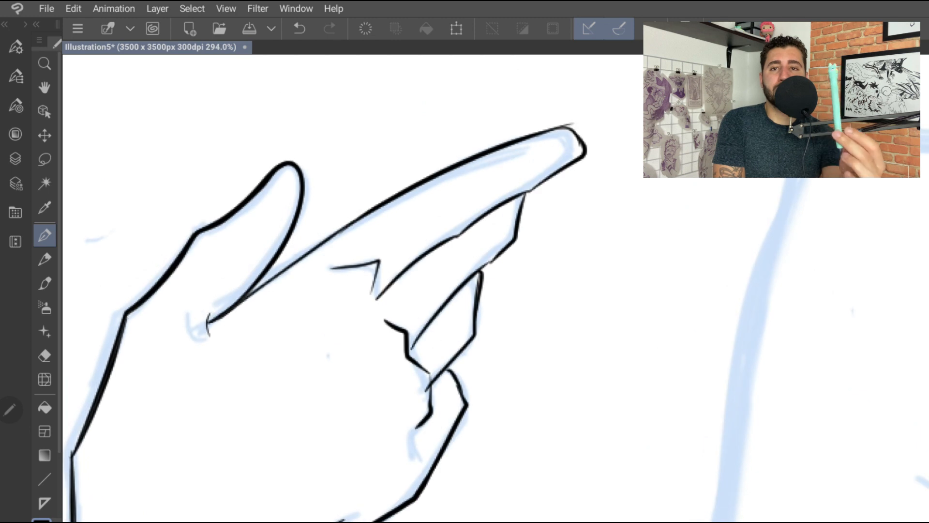
Erase the angular index fingertip, ink it rounder and add a fingernail
scroll(484, 218, up, 2)
key(e)
drag(501, 187, 490, 227)
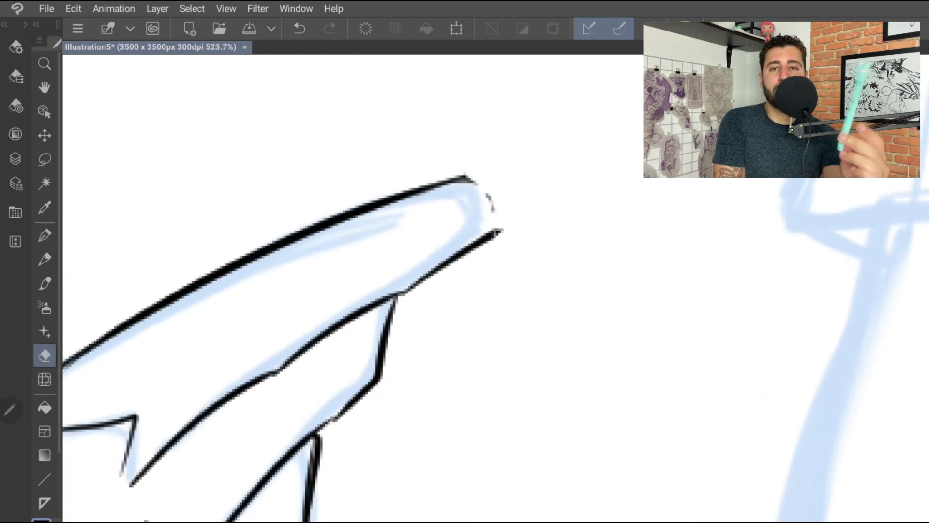
key(p)
drag(443, 180, 489, 244)
drag(429, 183, 487, 242)
key(ctrl+z)
drag(474, 187, 422, 264)
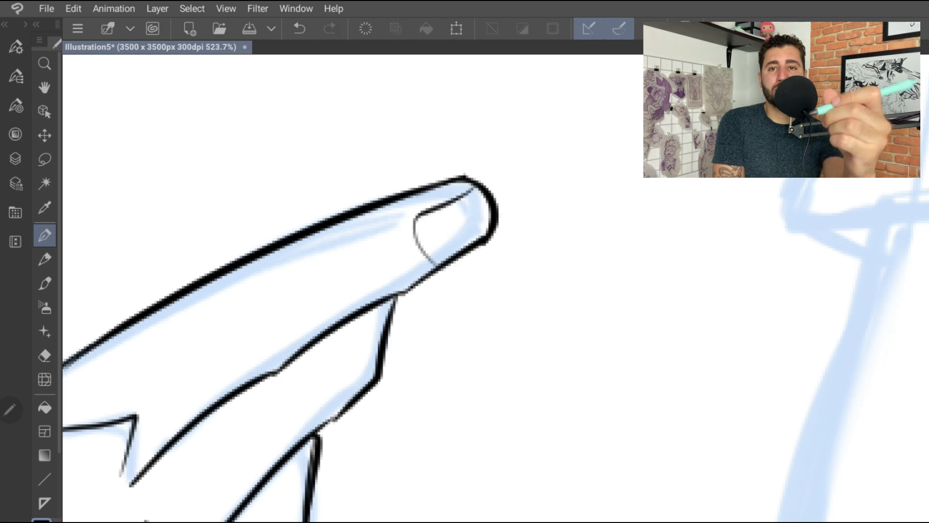
Ink the female character's nose as one curved line from between the eyes to below the tip
scroll(511, 211, down, 5)
scroll(310, 310, up, 2)
scroll(368, 216, up, 1)
drag(297, 223, 322, 380)
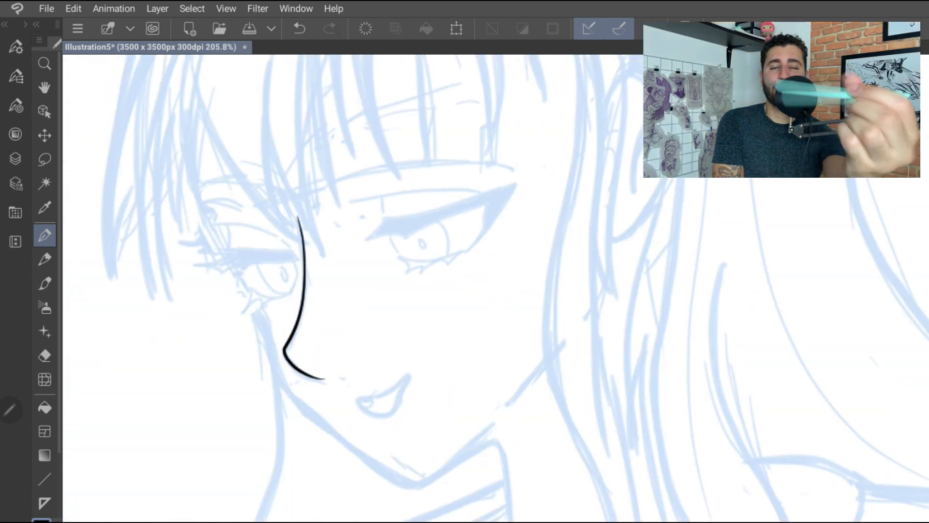
Ink the outline of the near eye's thick upper lash, tapering to a point at the outer corner
scroll(338, 300, up, 1)
mouse_move(376, 271)
mouse_down()
mouse_move(359, 312)
mouse_move(541, 176)
mouse_up()
drag(540, 176, 491, 289)
mouse_move(358, 312)
mouse_down()
mouse_move(406, 294)
mouse_move(510, 218)
mouse_up()
drag(511, 219, 500, 274)
scroll(435, 242, up, 1)
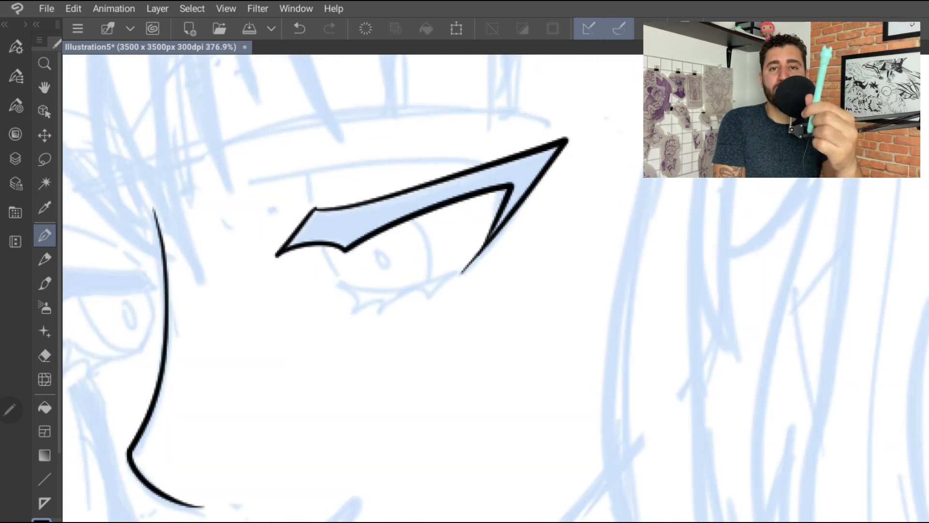
Ink the near eye's iris edges and lower lid with spiky lower lashes, redrawing strokes as needed
drag(339, 285, 429, 283)
key(ctrl+z)
mouse_move(339, 284)
mouse_down()
mouse_move(482, 253)
mouse_move(343, 287)
mouse_move(352, 318)
mouse_move(465, 270)
mouse_up()
key(ctrl+z)
scroll(426, 261, up, 2)
mouse_move(345, 232)
mouse_down()
mouse_move(338, 315)
mouse_move(335, 252)
mouse_move(337, 304)
mouse_up()
key(ctrl+z)
drag(472, 267, 448, 363)
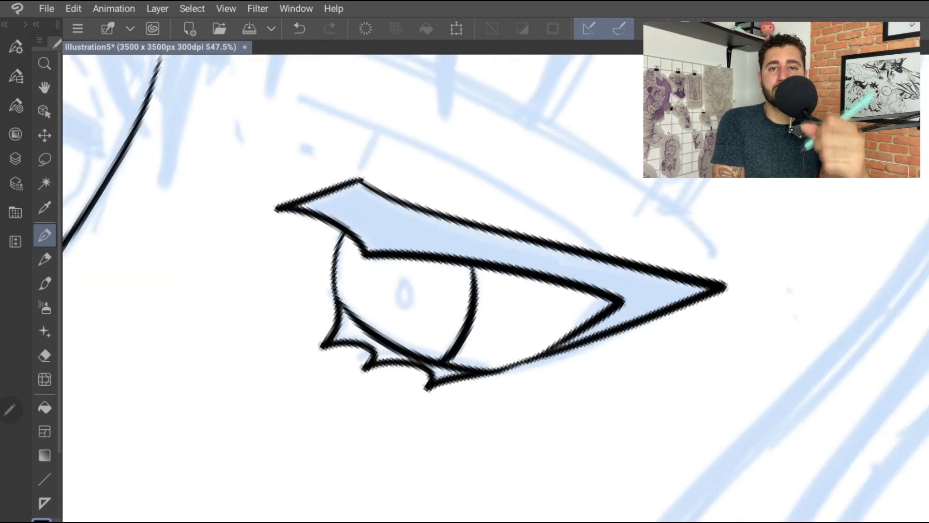
Redraw the near eye's iris edge, then add the small oval pupil and the eyelid crease above the lash
key(ctrl+z)
scroll(435, 261, up, 1)
drag(430, 263, 438, 368)
drag(368, 299, 372, 334)
scroll(436, 261, up, 1)
drag(225, 290, 596, 194)
scroll(436, 262, down, 5)
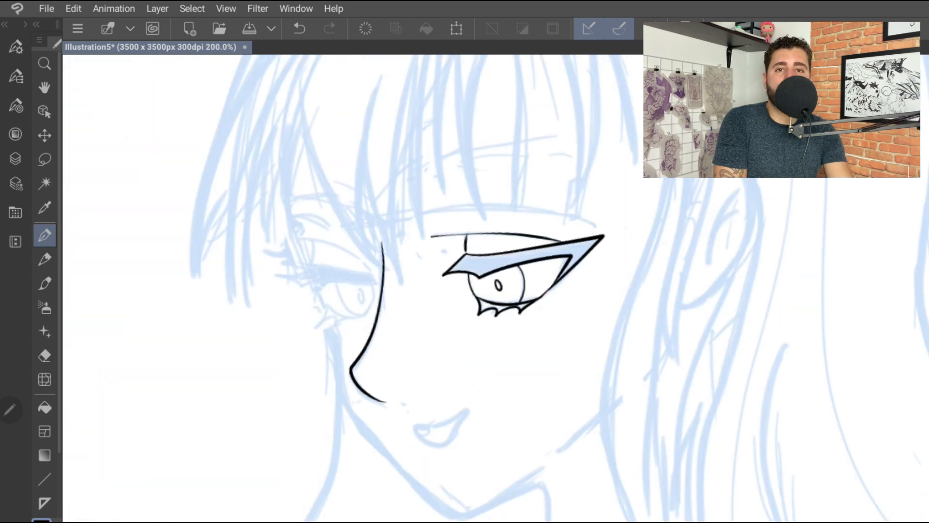
Ink the outline of the far eye's upper lash with pointed lash tips at the outer corner
scroll(435, 261, up, 5)
scroll(435, 261, down, 2)
mouse_move(322, 187)
mouse_down()
mouse_move(463, 277)
mouse_move(290, 192)
mouse_move(220, 193)
mouse_up()
mouse_move(222, 196)
mouse_down()
mouse_move(291, 227)
mouse_move(371, 231)
mouse_move(459, 276)
mouse_up()
key(ctrl+z)
scroll(435, 261, up, 2)
drag(259, 357, 376, 219)
scroll(435, 261, down, 3)
scroll(436, 262, up, 3)
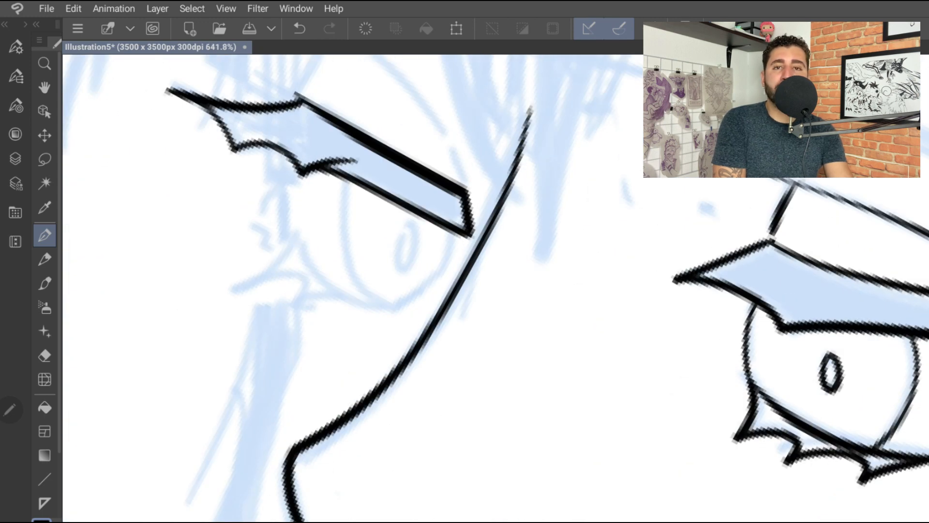
scroll(436, 261, down, 4)
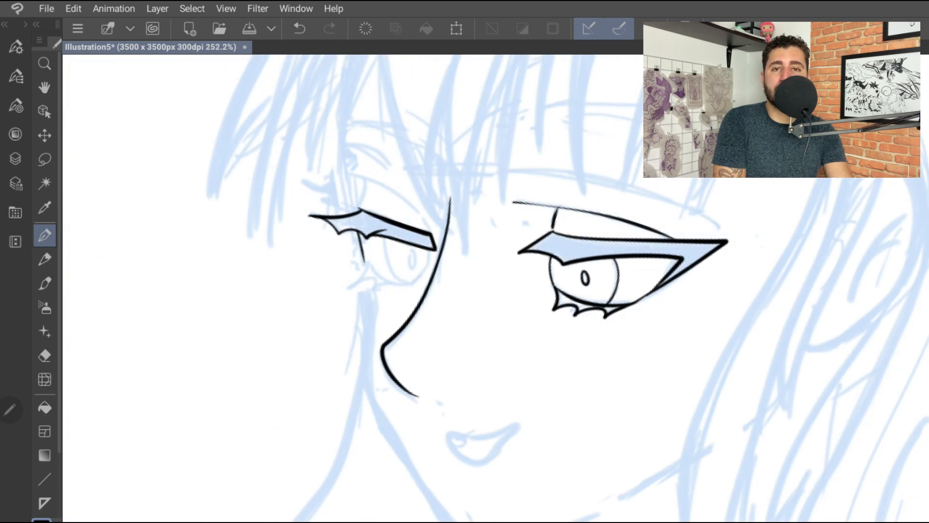
Ink the far eye's lower lid, lower lashes and curved iris edge, redrawing until the curves fit
scroll(375, 268, up, 4)
drag(303, 327, 464, 316)
drag(353, 245, 465, 317)
key(ctrl+z)
drag(353, 244, 466, 317)
drag(534, 223, 458, 317)
mouse_move(404, 189)
mouse_down()
mouse_move(465, 314)
mouse_move(411, 235)
mouse_move(463, 314)
mouse_up()
key(ctrl+z)
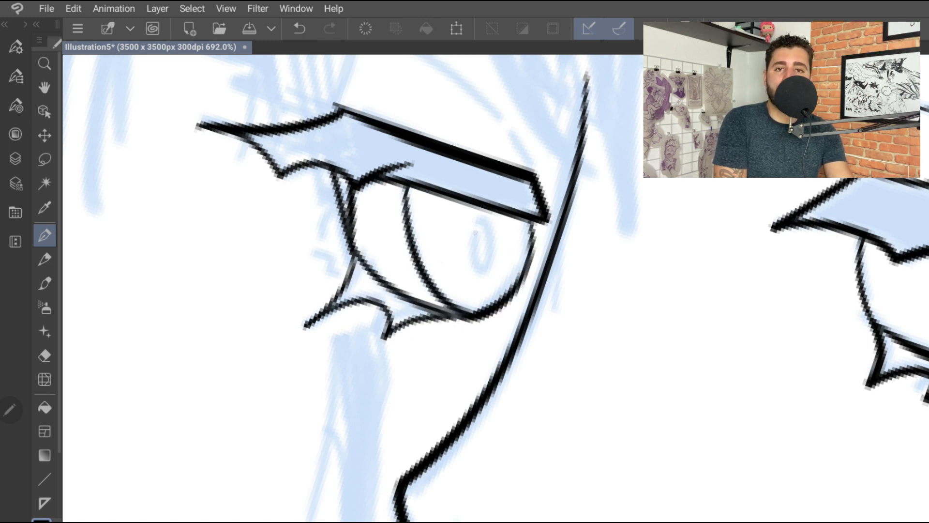
Add the oval pupil to the far eye and ink the eyelid crease above its lash
drag(483, 221, 491, 230)
drag(472, 263, 482, 222)
scroll(465, 285, down, 5)
scroll(464, 285, up, 5)
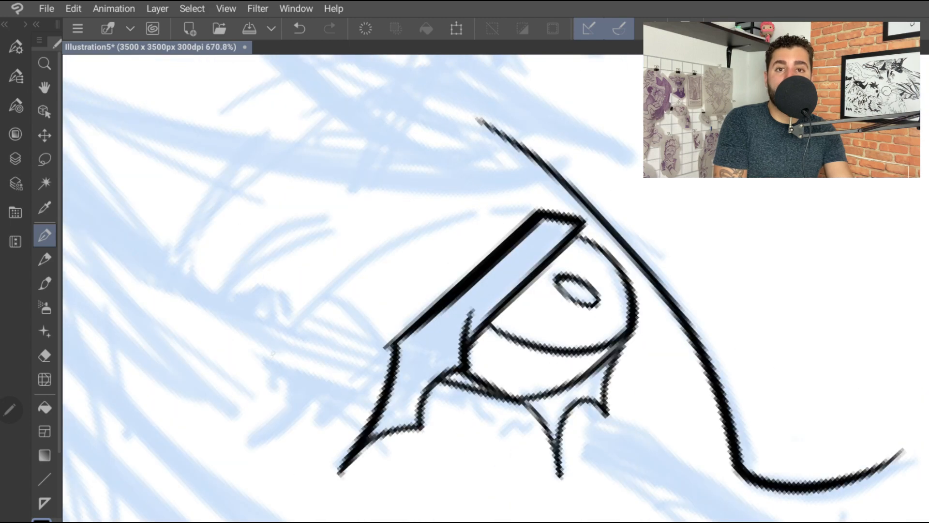
drag(268, 361, 540, 199)
drag(337, 297, 375, 344)
scroll(496, 289, down, 8)
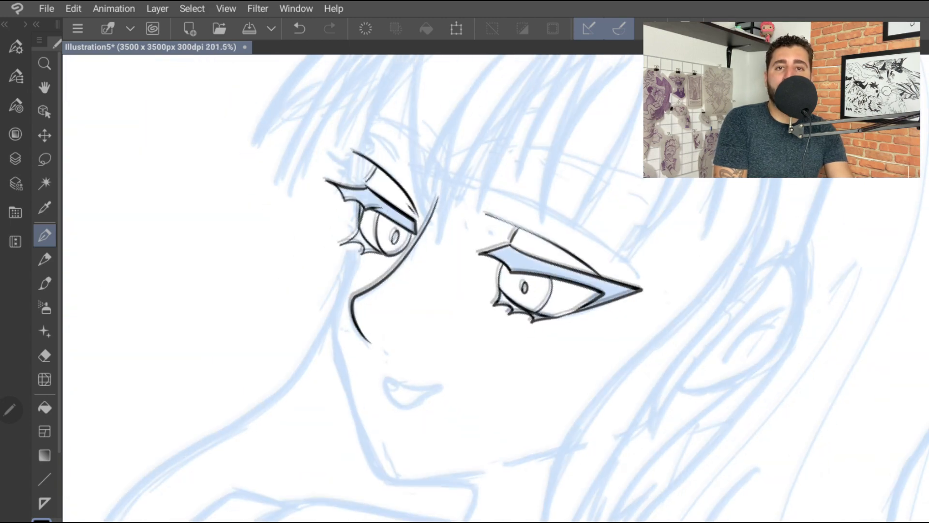
Ink the female character's eyebrows as thin arcs above the eyelid creases
scroll(506, 301, up, 3)
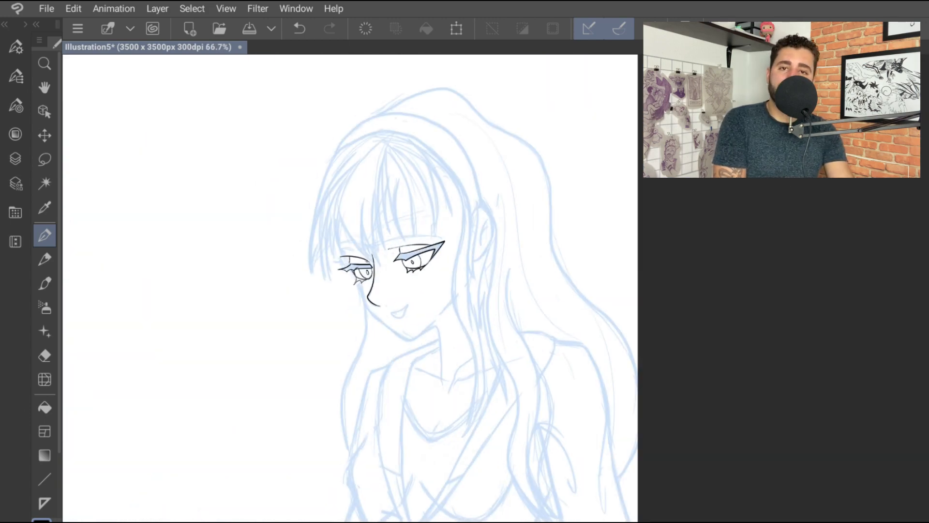
scroll(419, 261, up, 5)
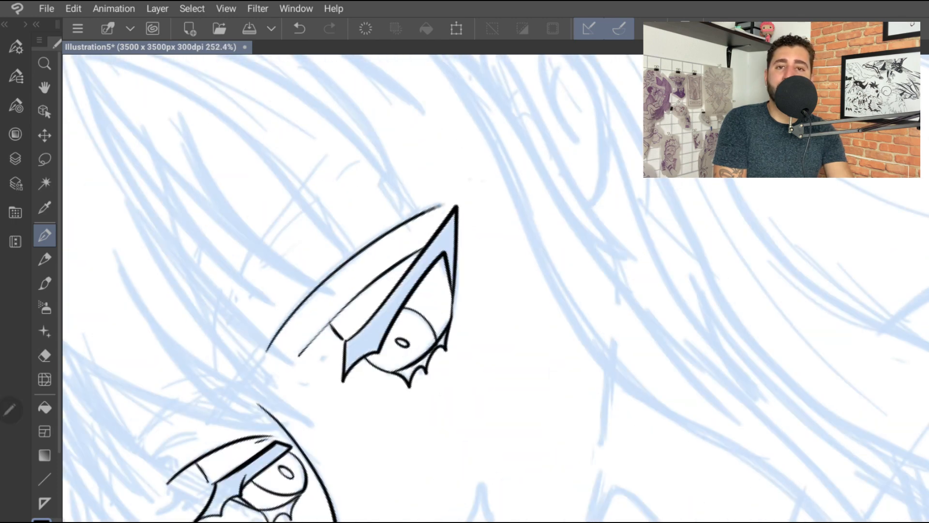
scroll(418, 291, down, 1)
drag(256, 321, 309, 287)
Ink the outer contour of the female character's ear down to the lobe and start its inner lines
scroll(419, 291, up, 2)
drag(574, 149, 541, 195)
drag(622, 203, 503, 382)
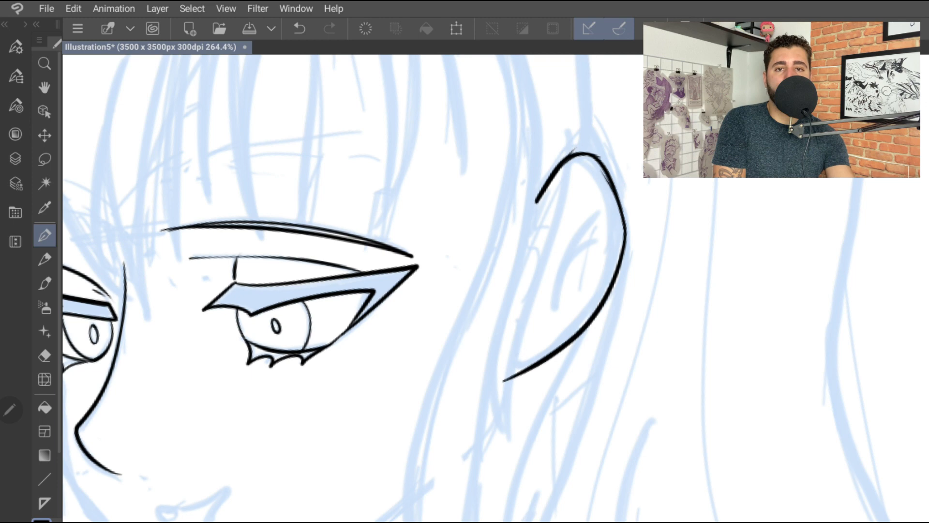
scroll(503, 383, up, 1)
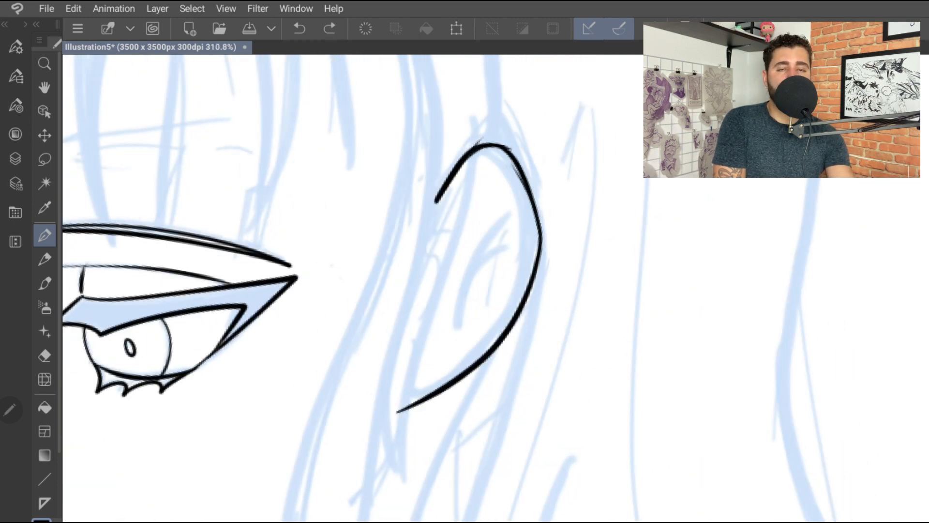
drag(446, 200, 415, 383)
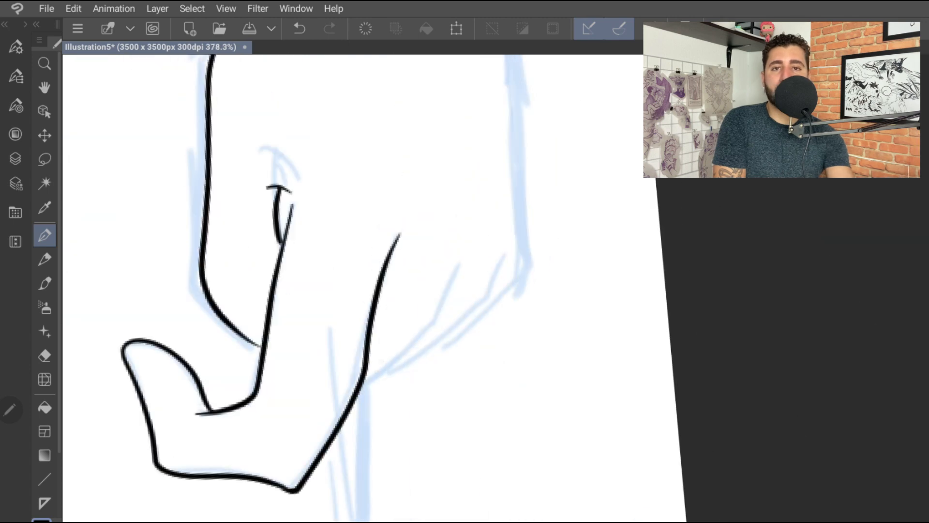
Ink the remaining overlapping fingers of the female character's hand and the long edge line beside them
drag(360, 390, 466, 251)
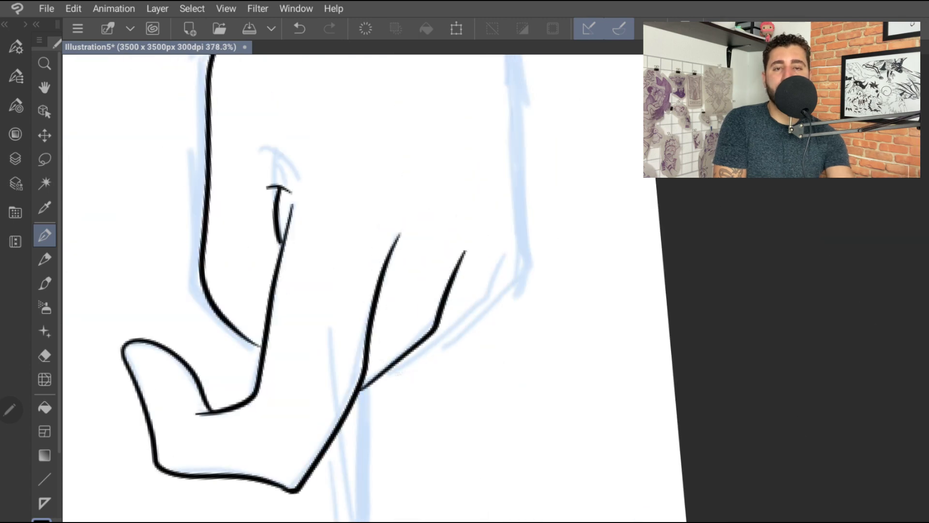
mouse_move(389, 371)
mouse_down()
mouse_move(413, 363)
mouse_move(505, 253)
mouse_up()
drag(444, 350, 528, 213)
scroll(339, 291, down, 2)
drag(468, 107, 470, 402)
scroll(339, 363, up, 3)
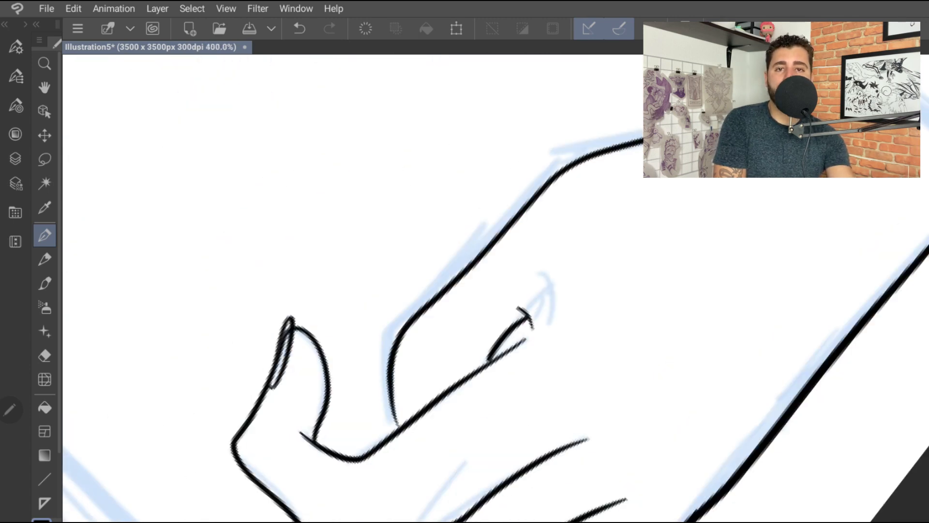
Clean up the thumb tip with the eraser and re-ink the thumbnail's edge
key(e)
scroll(281, 377, up, 4)
drag(266, 389, 292, 325)
key(ctrl+z)
click(16, 47)
click(90, 76)
drag(296, 242, 249, 338)
key(p)
drag(227, 380, 300, 193)
scroll(339, 291, down, 4)
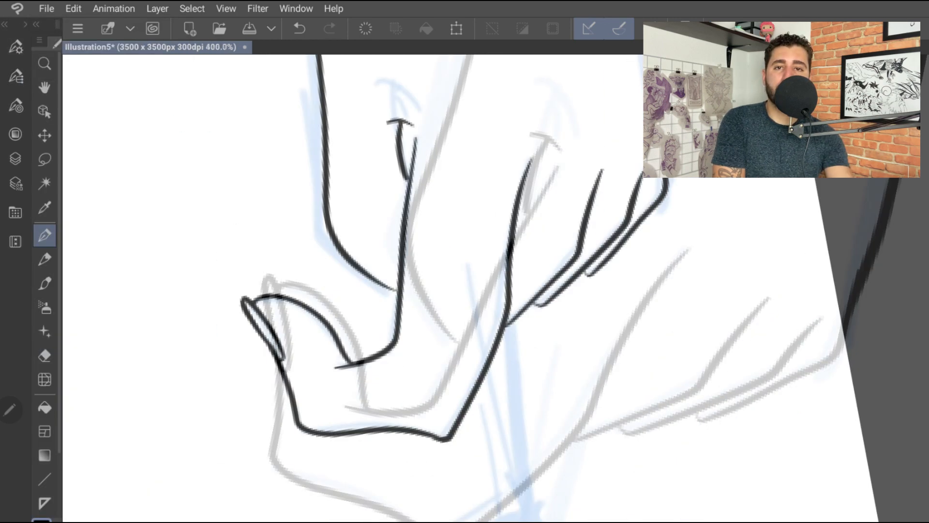
Ink a long curved fringe strand from the hair parting down to the far eye, redrawing it once
scroll(356, 310, down, 8)
scroll(431, 125, up, 6)
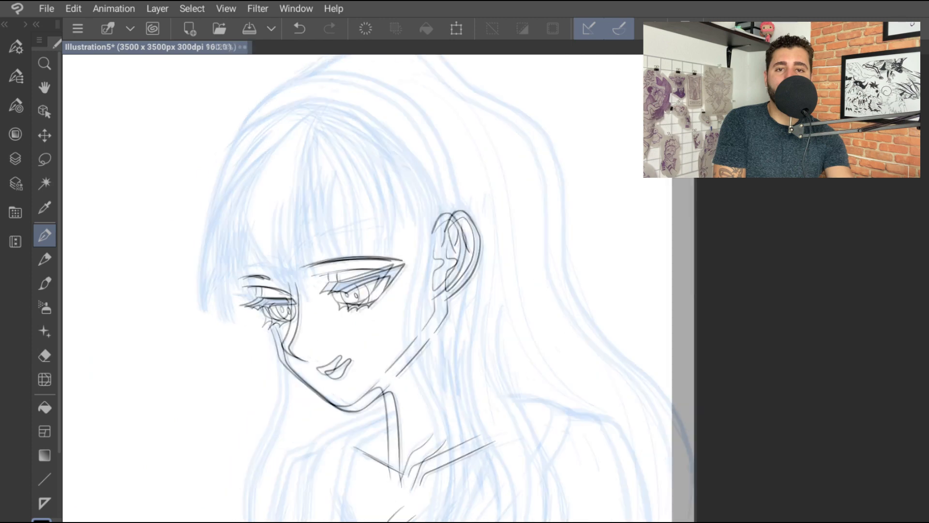
scroll(344, 237, up, 2)
drag(247, 187, 280, 320)
scroll(368, 291, up, 1)
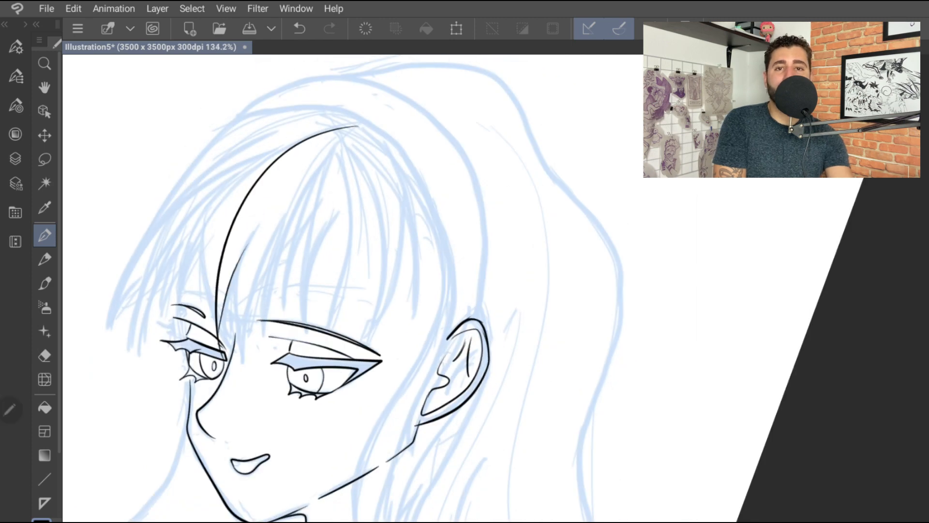
key(ctrl+z)
drag(338, 116, 231, 348)
Ink fringe strands falling from the parting to a point between the eyes, undoing the ones that miss
drag(256, 225, 229, 347)
key(ctrl+z)
drag(245, 254, 249, 357)
drag(371, 119, 250, 357)
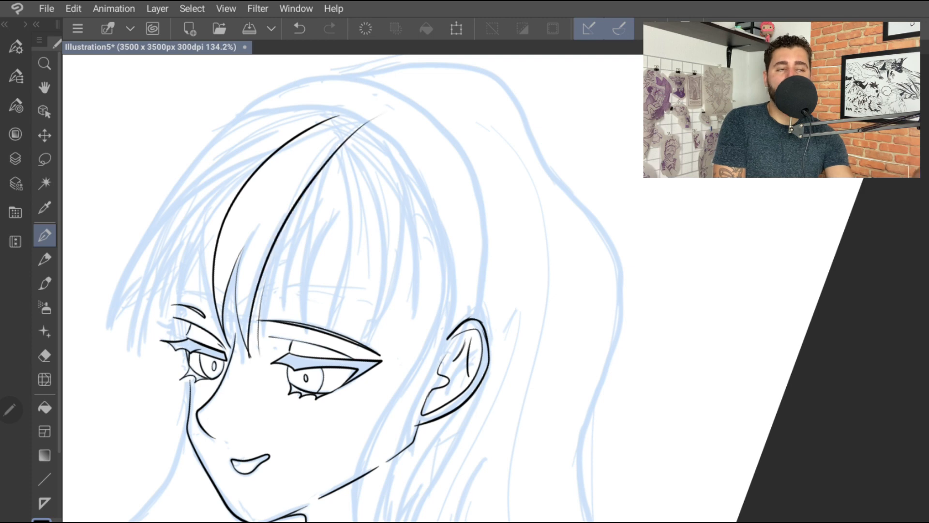
key(ctrl+z)
scroll(339, 290, up, 1)
key(ctrl+z)
Ink pointed fringe strands from the parting down over the near eyebrow
mouse_move(392, 159)
mouse_down()
mouse_move(247, 325)
mouse_move(239, 347)
mouse_move(371, 219)
mouse_up()
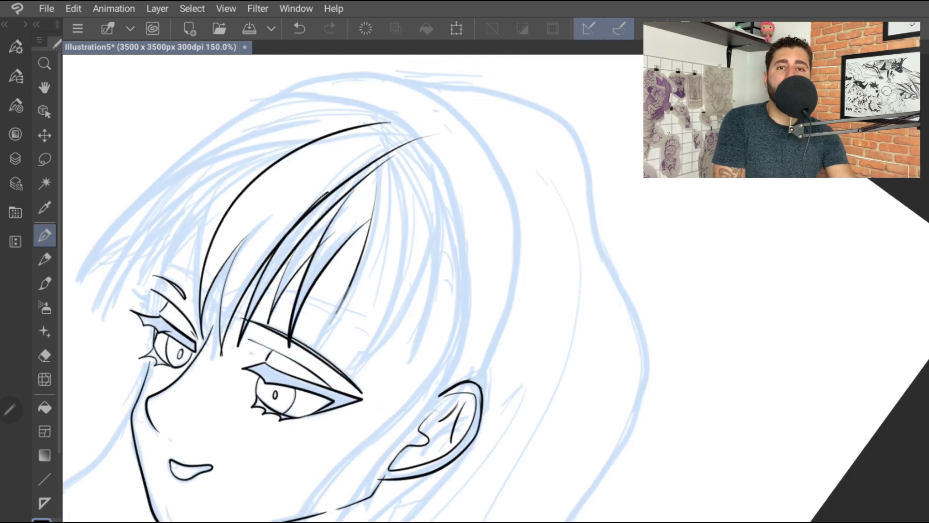
drag(393, 158, 312, 347)
scroll(339, 291, up, 1)
drag(334, 278, 358, 400)
drag(347, 195, 368, 420)
Ink the outer fringe strands between the near eye and the ear, undoing strokes that do not fit
drag(385, 235, 438, 407)
key(ctrl+z)
drag(380, 266, 416, 373)
drag(433, 267, 414, 384)
key(ctrl+z)
key(ctrl+z)
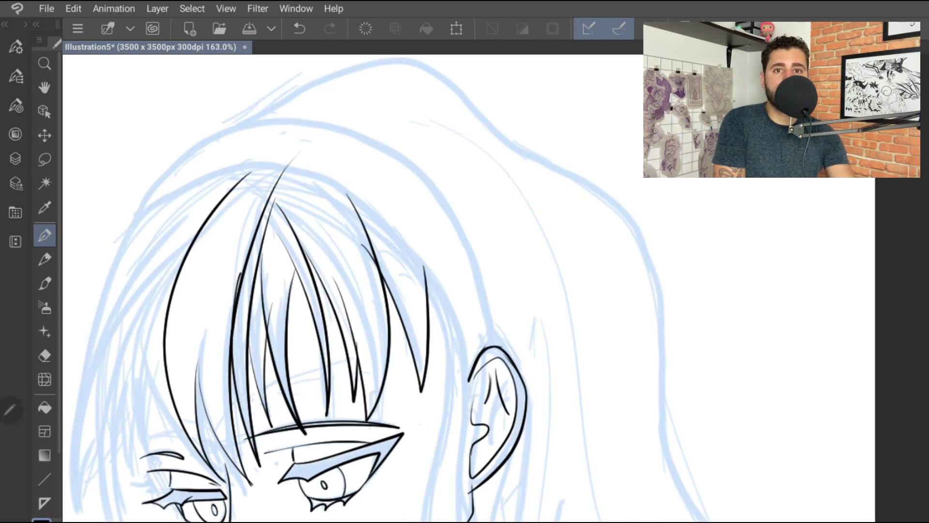
scroll(388, 291, down, 1)
drag(316, 422, 242, 196)
key(ctrl+z)
scroll(388, 290, up, 2)
drag(276, 427, 497, 161)
scroll(387, 291, up, 1)
key(ctrl+z)
mouse_move(263, 468)
mouse_down()
mouse_move(266, 425)
mouse_move(428, 218)
mouse_move(397, 242)
mouse_up()
key(ctrl+z)
Try inking long, nearly straight strands sweeping from the crown out past the far eye, and undo them
scroll(465, 290, down, 1)
drag(402, 119, 255, 488)
drag(275, 371, 453, 170)
key(ctrl+z)
drag(256, 414, 448, 174)
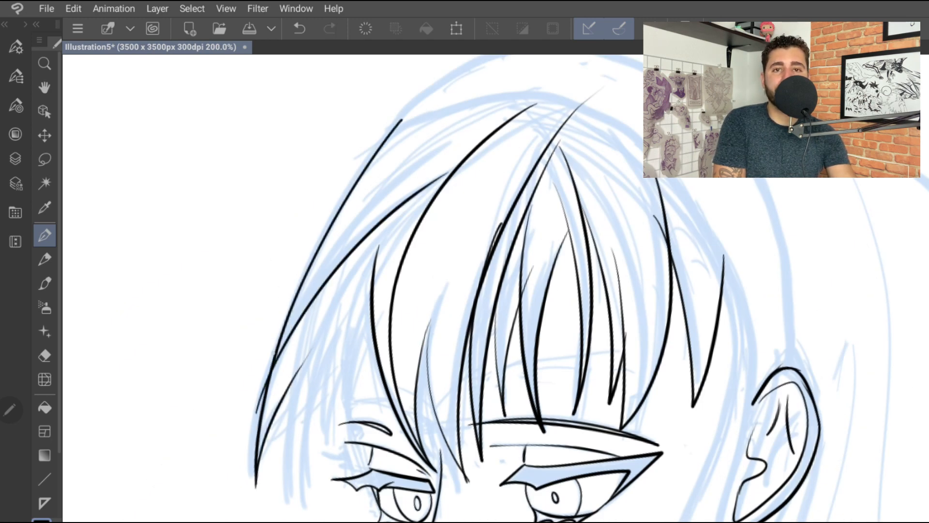
drag(271, 353, 493, 114)
drag(280, 520, 318, 317)
key(ctrl+z)
scroll(465, 290, down, 1)
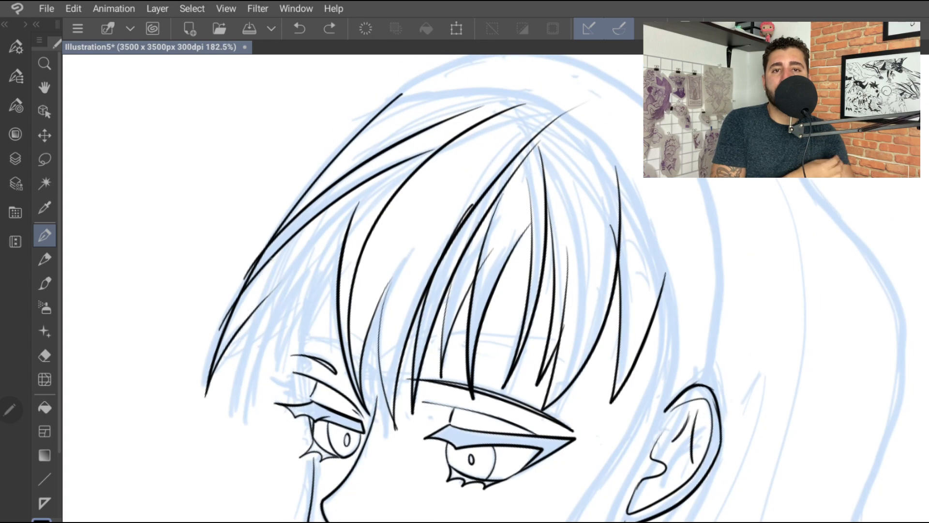
drag(219, 427, 280, 257)
drag(233, 447, 427, 158)
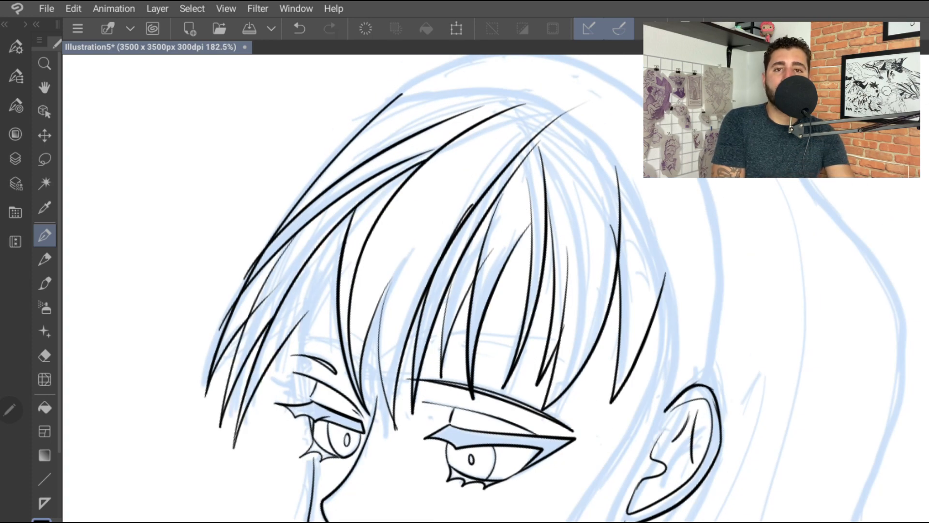
scroll(465, 291, down, 5)
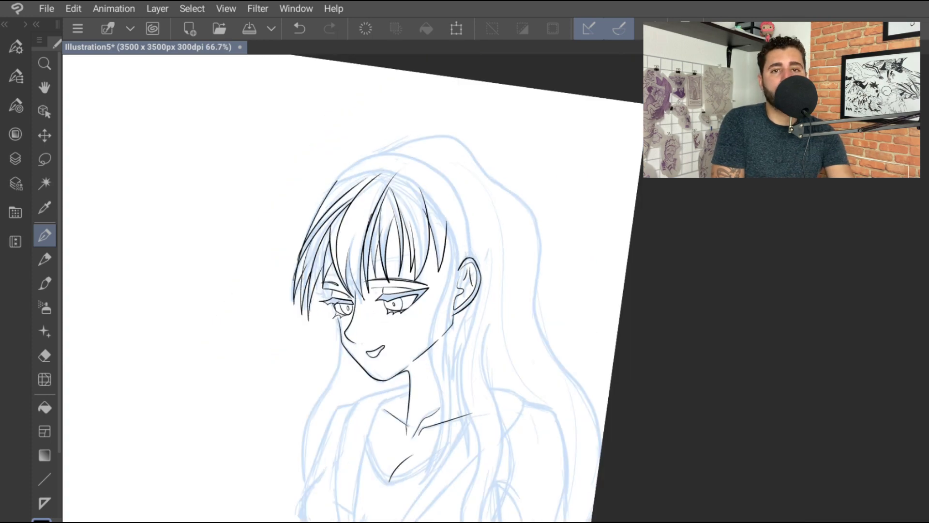
scroll(352, 288, up, 4)
key(ctrl+z)
key(ctrl+z)
Ink a rounded outer fringe strand curving from the crown down beside the far eye, undoing misplaced strokes
drag(263, 359, 344, 122)
key(ctrl+z)
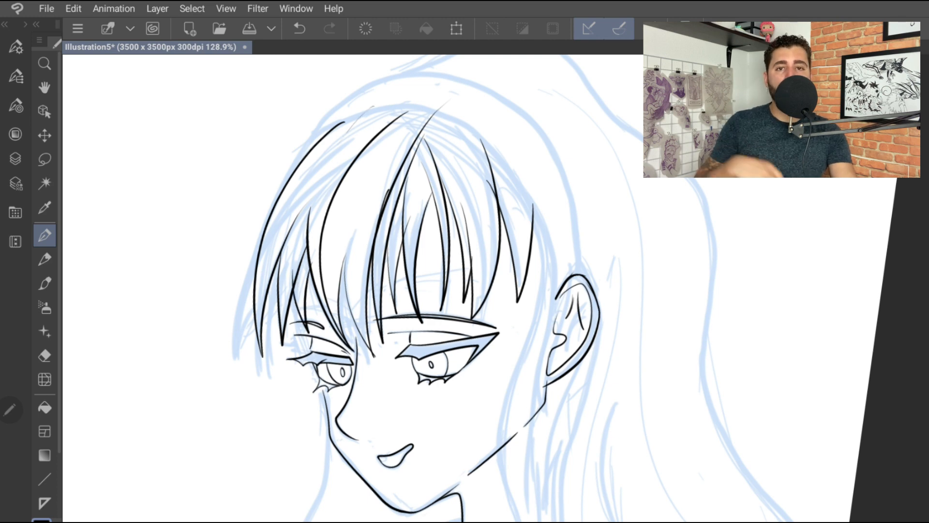
key(ctrl+z)
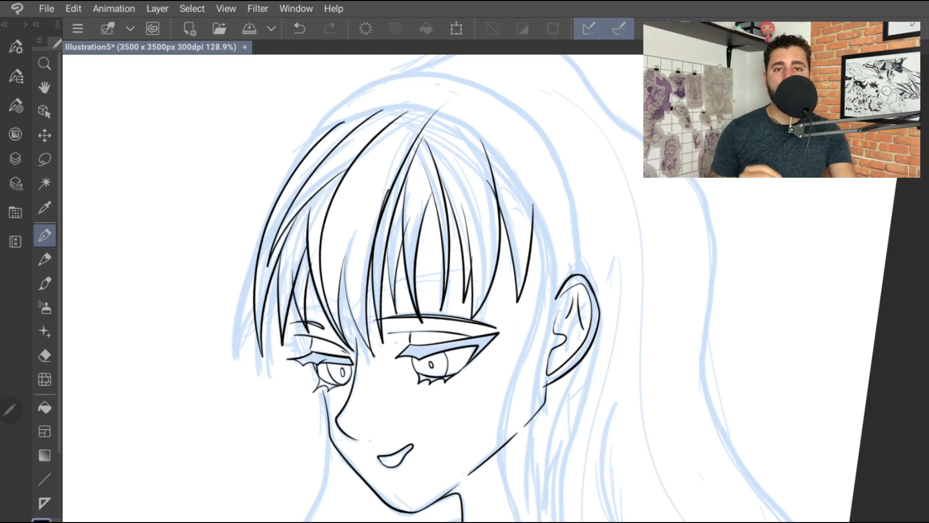
scroll(464, 290, down, 3)
key(ctrl+z)
scroll(465, 290, up, 2)
drag(380, 198, 307, 409)
scroll(465, 290, up, 1)
key(ctrl+z)
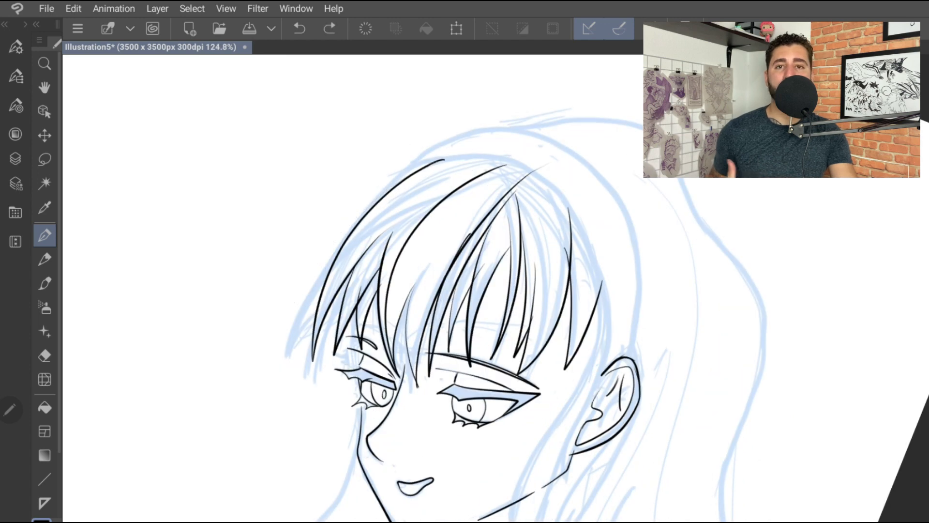
Ink thin tapered lines inside the outer far-side fringe strand, undoing the wider strokes that miss the shape
drag(441, 162, 291, 358)
key(ctrl+z)
drag(358, 223, 281, 354)
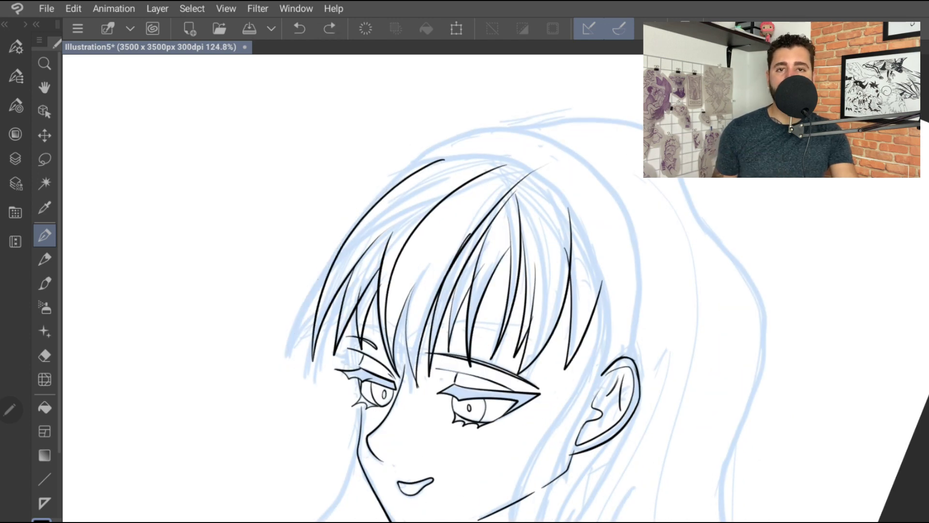
key(ctrl+z)
key(ctrl+z)
scroll(464, 290, down, 3)
scroll(465, 291, up, 4)
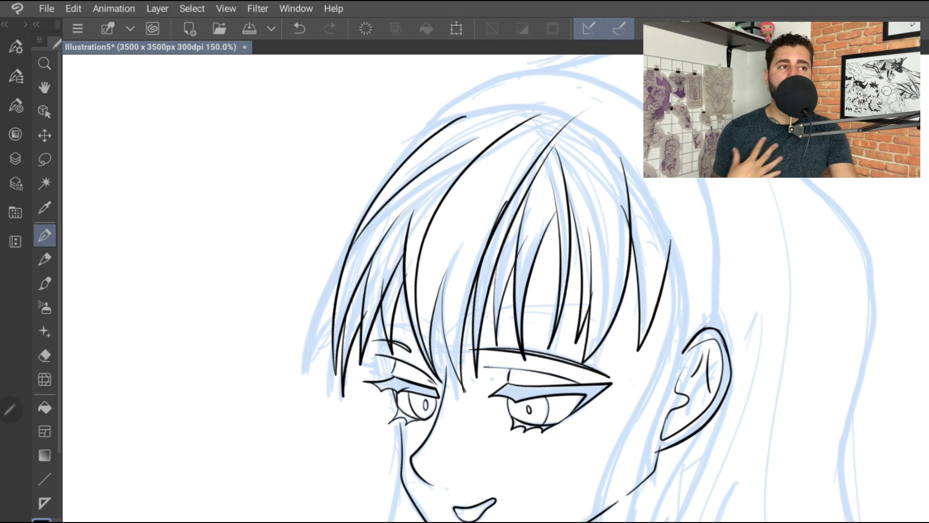
Undo the last hair stroke and add a short line among the fringe tips above the near eye
scroll(465, 291, down, 3)
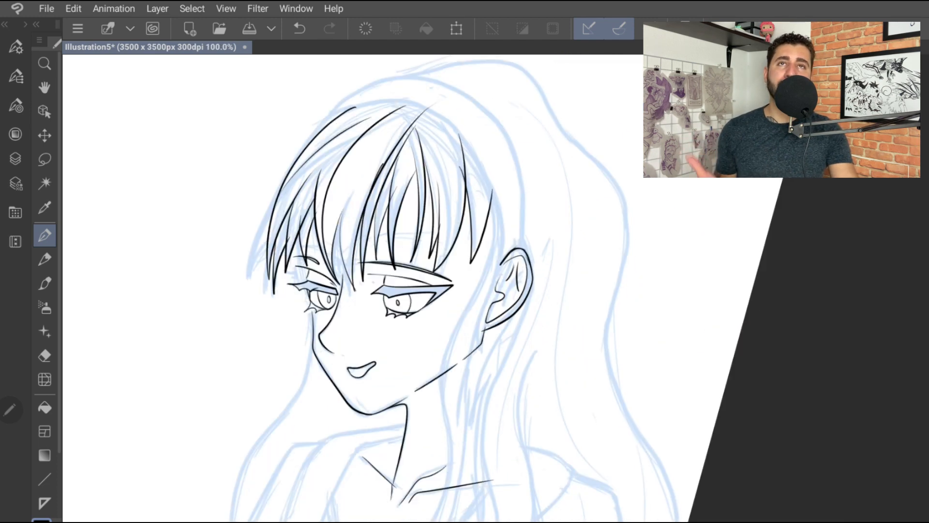
scroll(464, 290, up, 2)
key(ctrl+z)
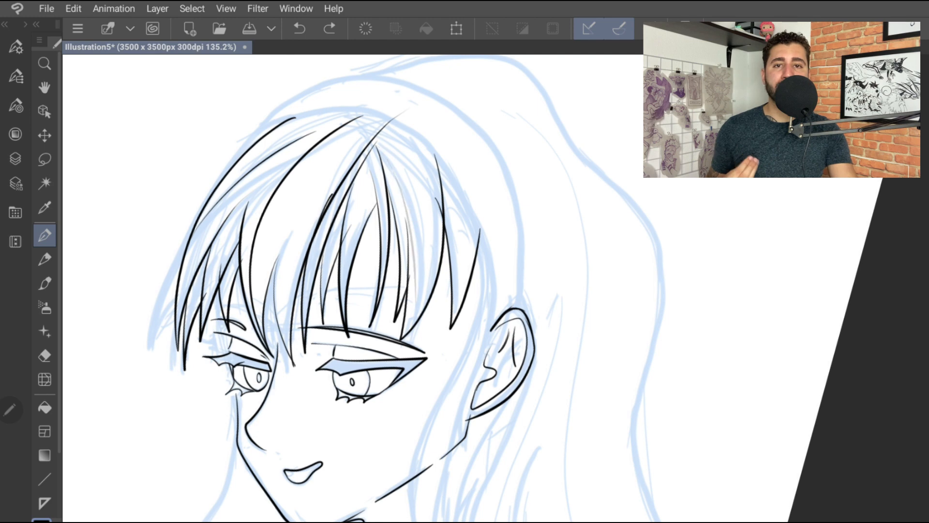
scroll(464, 290, up, 4)
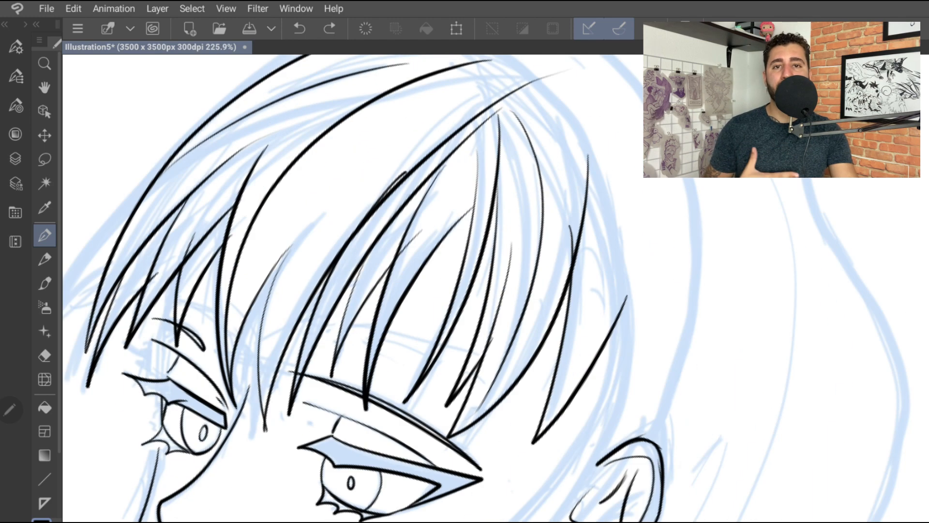
drag(421, 348, 438, 394)
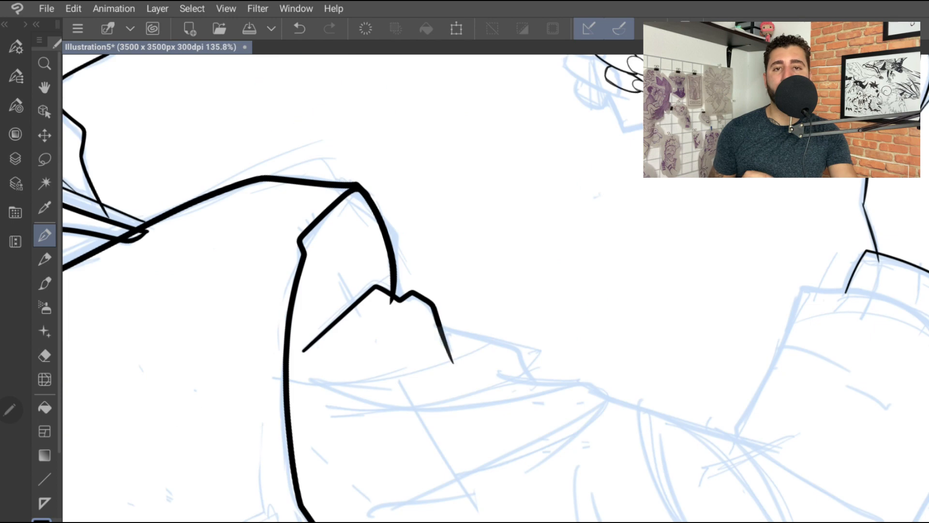
Ink the outline of the jacket's bent sleeve along its folded inner edge, underside, elbow and forearm
drag(435, 329, 633, 155)
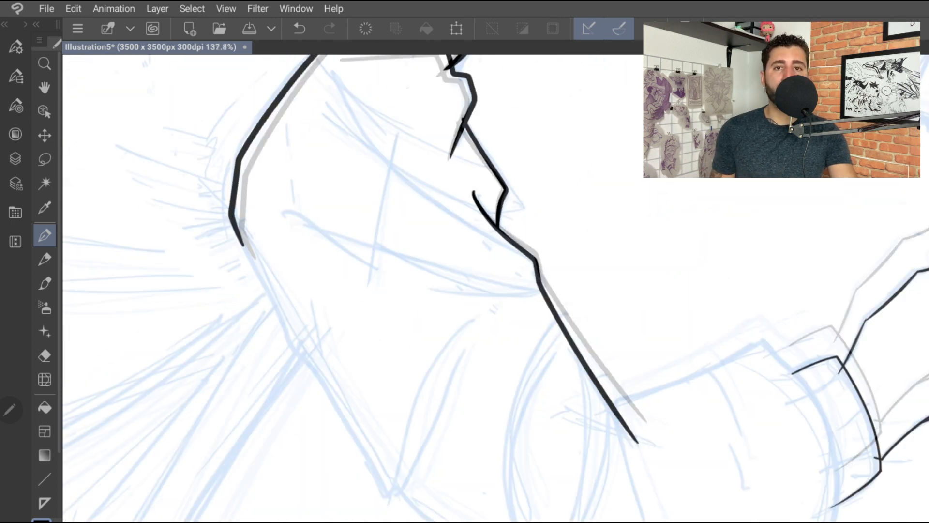
mouse_move(245, 245)
mouse_down()
mouse_move(284, 332)
mouse_move(392, 493)
mouse_up()
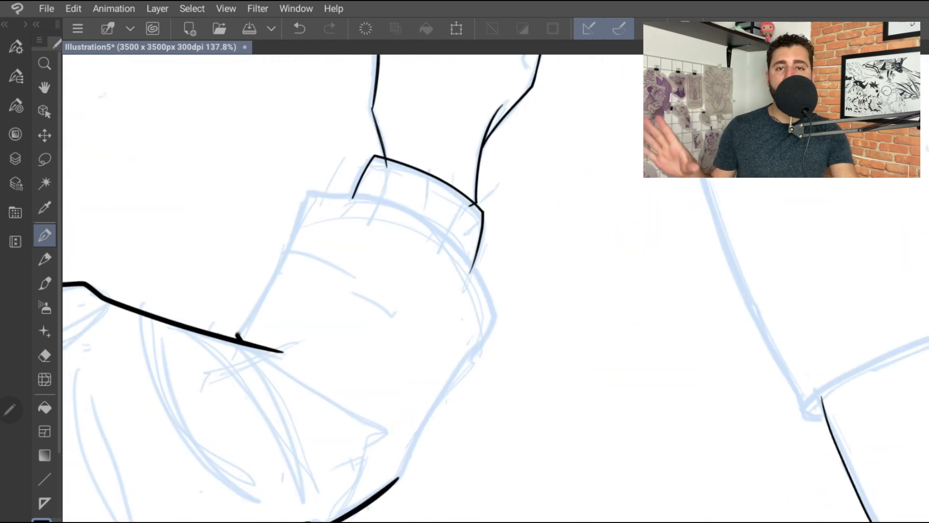
drag(312, 190, 237, 336)
mouse_move(400, 479)
mouse_down()
mouse_move(495, 320)
mouse_move(412, 216)
mouse_move(314, 193)
mouse_up()
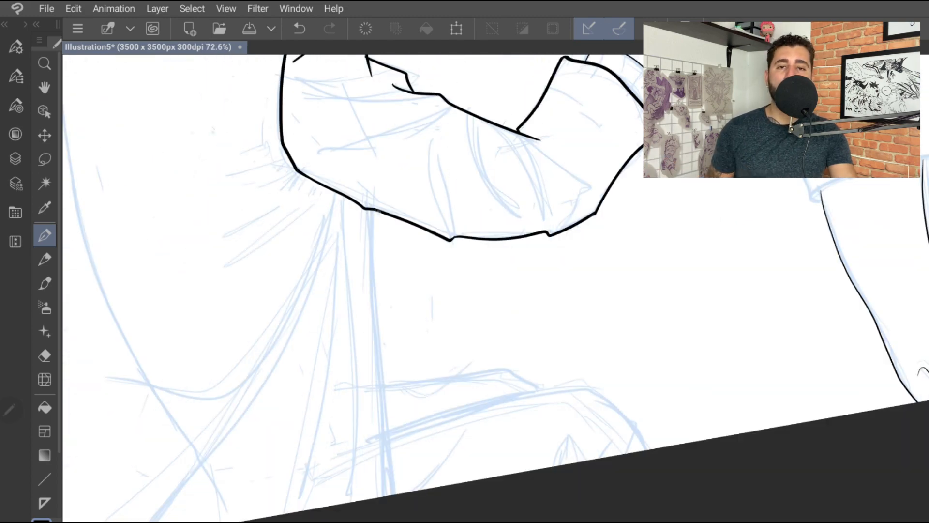
Ink the jacket's side edge below the sleeve and its long curved back seam, undoing stray strokes
drag(371, 211, 391, 494)
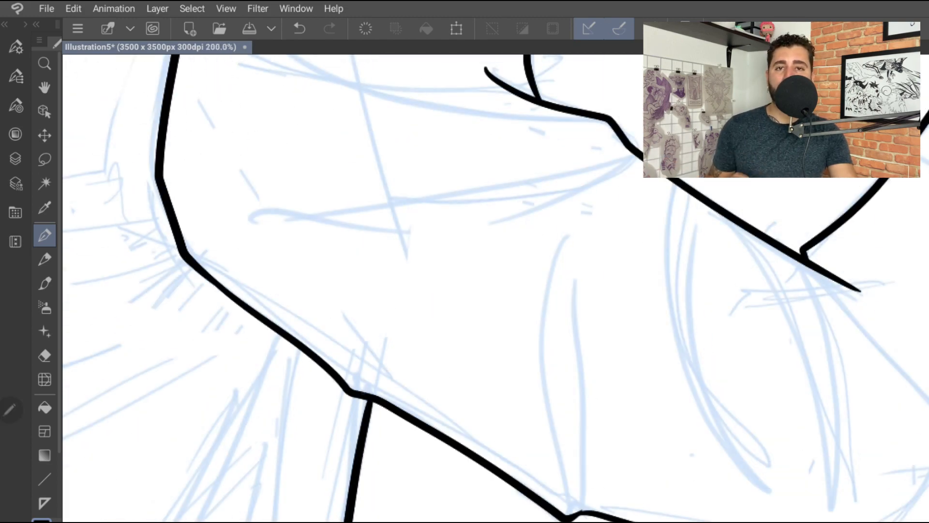
drag(280, 149, 295, 415)
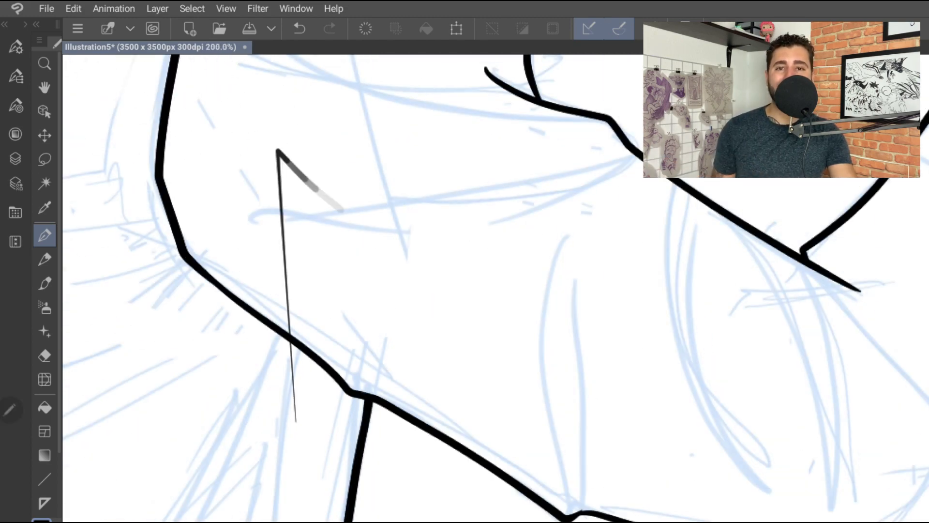
key(ctrl+z)
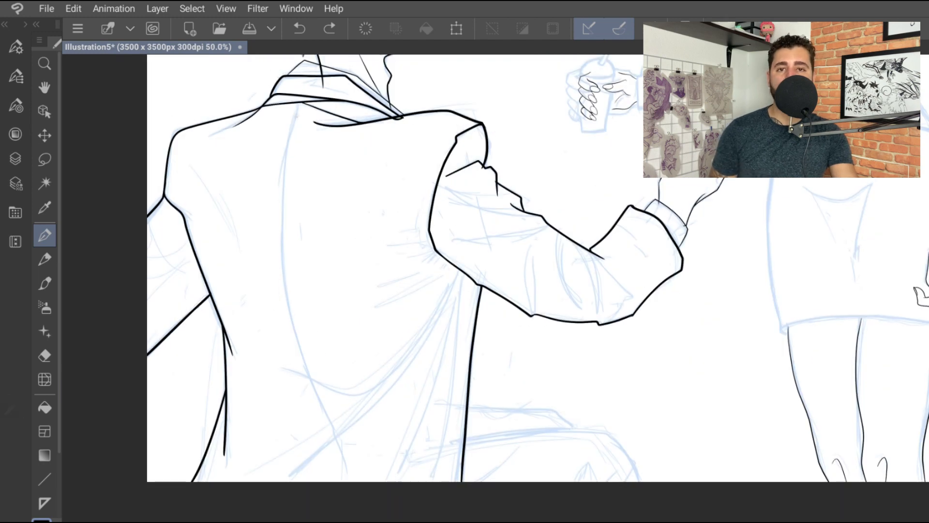
mouse_move(284, 110)
mouse_down()
mouse_move(340, 477)
mouse_move(294, 271)
mouse_up()
key(ctrl+z)
drag(294, 271, 339, 480)
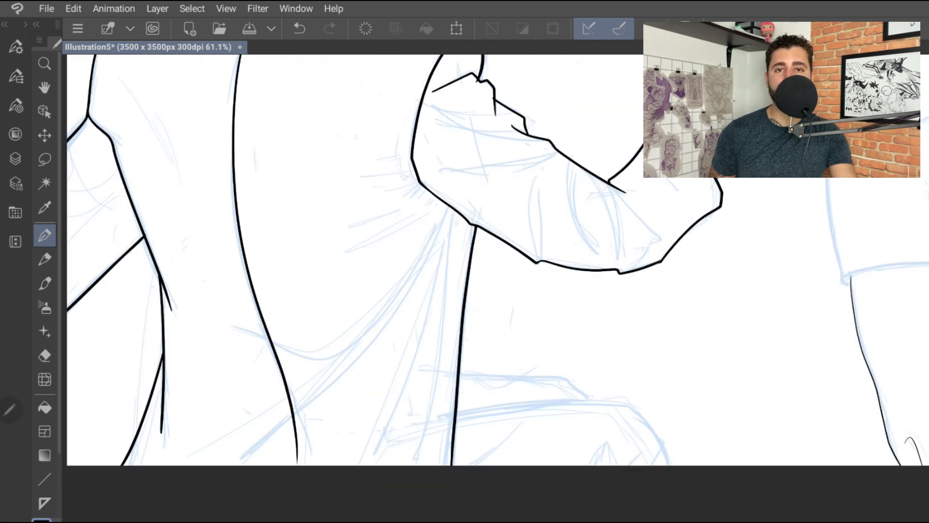
Ink tapered fabric folds radiating from the armpit across the lower back of the jacket
mouse_move(450, 218)
mouse_down()
mouse_move(404, 464)
mouse_move(227, 449)
mouse_up()
drag(401, 285, 176, 293)
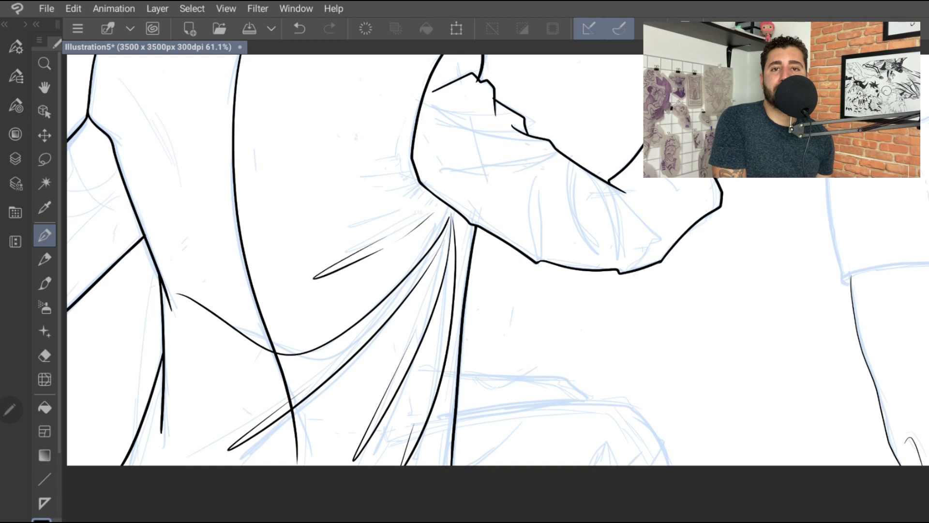
mouse_move(450, 290)
mouse_down()
mouse_move(431, 328)
mouse_move(436, 319)
mouse_move(368, 367)
mouse_up()
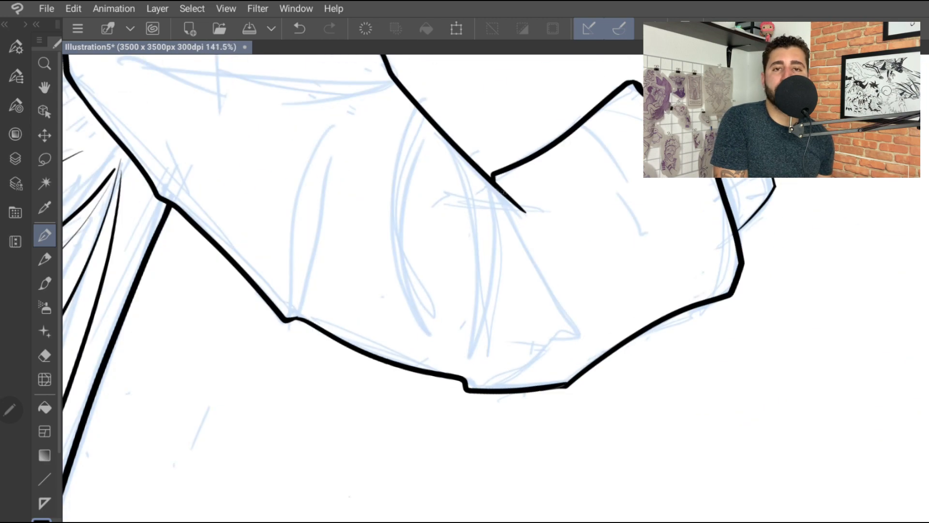
drag(494, 188, 552, 341)
key(ctrl+z)
drag(494, 189, 552, 341)
drag(555, 341, 487, 385)
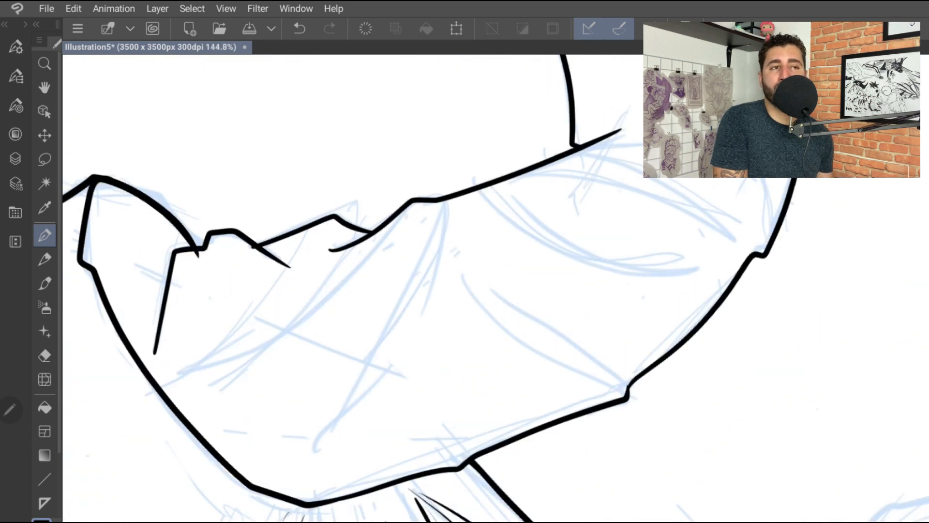
Ink two long tapered folds across the upper sleeve and a narrow pointed fold rising from its underside
drag(407, 206, 173, 374)
drag(445, 205, 394, 317)
drag(395, 317, 293, 450)
drag(397, 254, 419, 462)
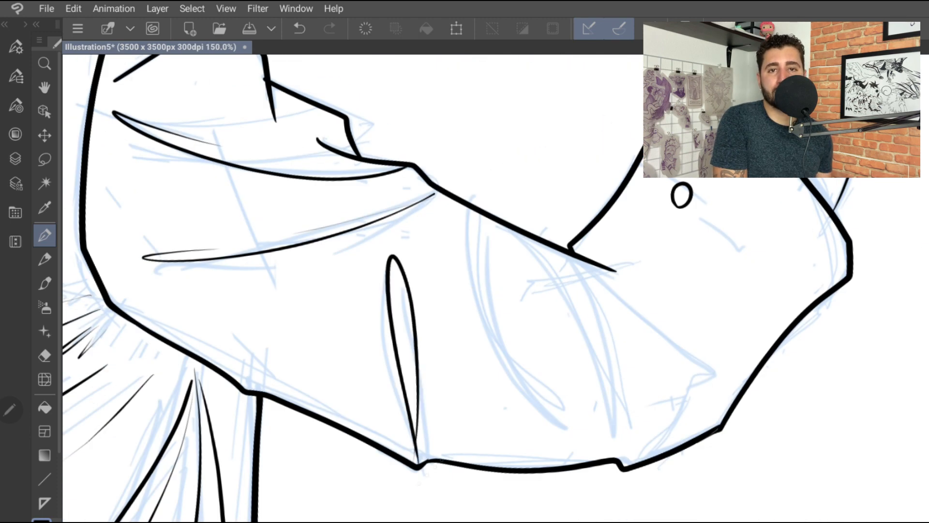
Ink the curved crescent folds near the elbow and the diagonal crease running from the inner bend
drag(472, 216, 576, 431)
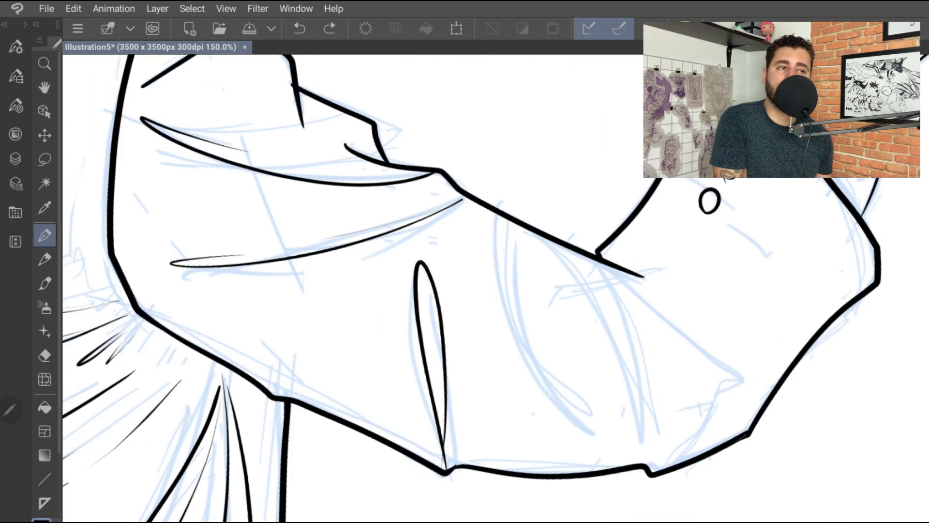
mouse_move(509, 228)
mouse_down()
mouse_move(600, 438)
mouse_move(593, 428)
mouse_up()
drag(508, 242, 566, 387)
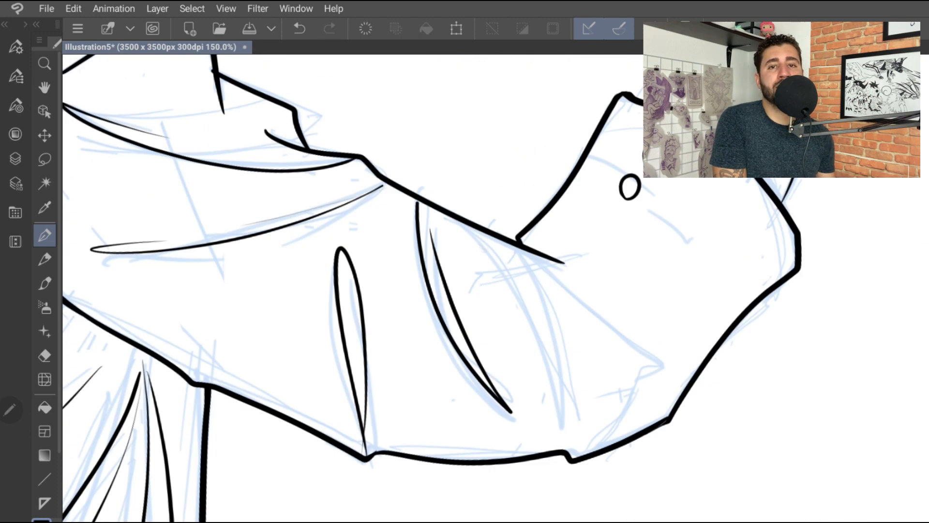
drag(460, 225, 563, 421)
drag(542, 261, 656, 374)
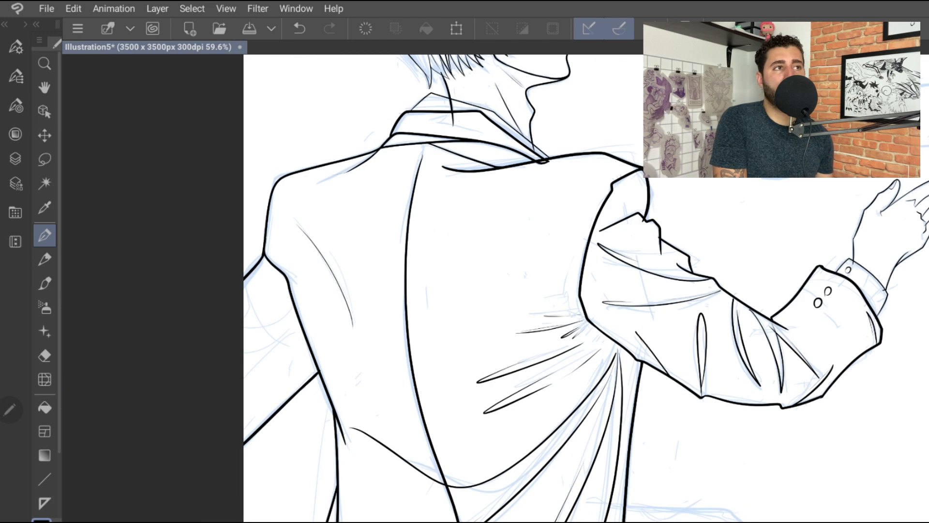
Ink the long sloping edge of the sketched form beside the jacket's hem
key(ctrl+minus)
key(ctrl+minus)
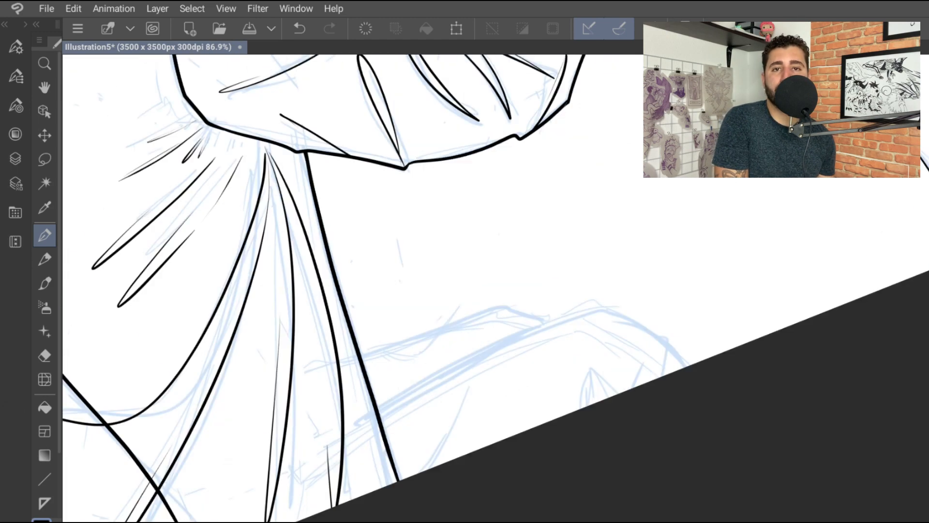
drag(378, 409, 573, 315)
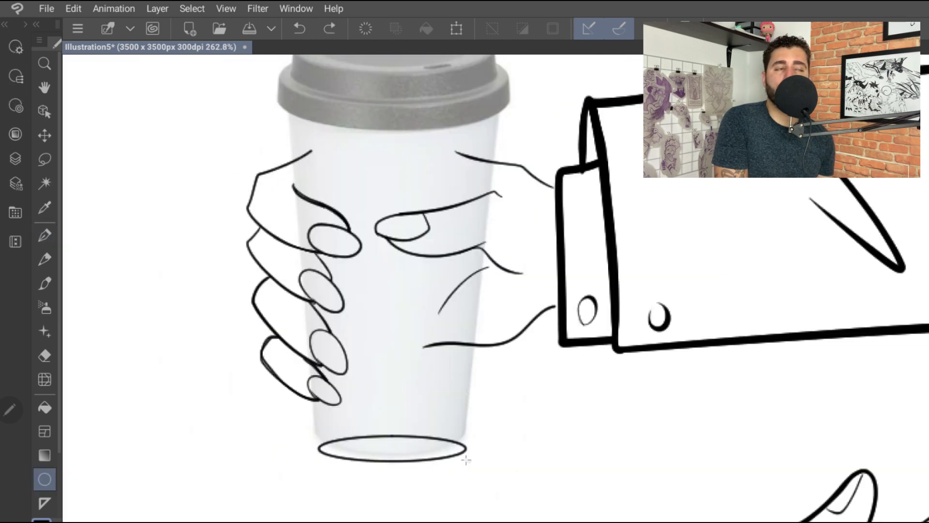
Select the ellipse at the cup's base, transform it to match the bottom edge and deselect it
key(m)
drag(492, 415, 486, 423)
click(444, 512)
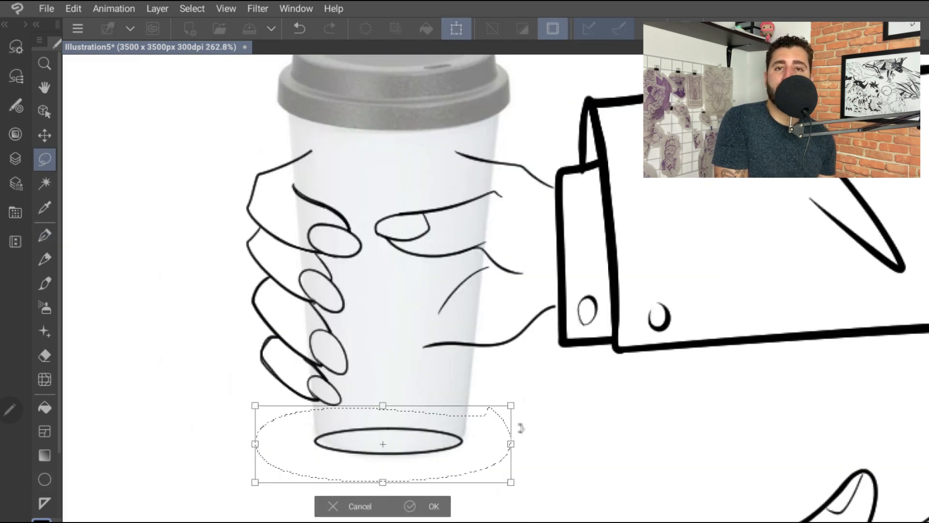
drag(478, 446, 471, 465)
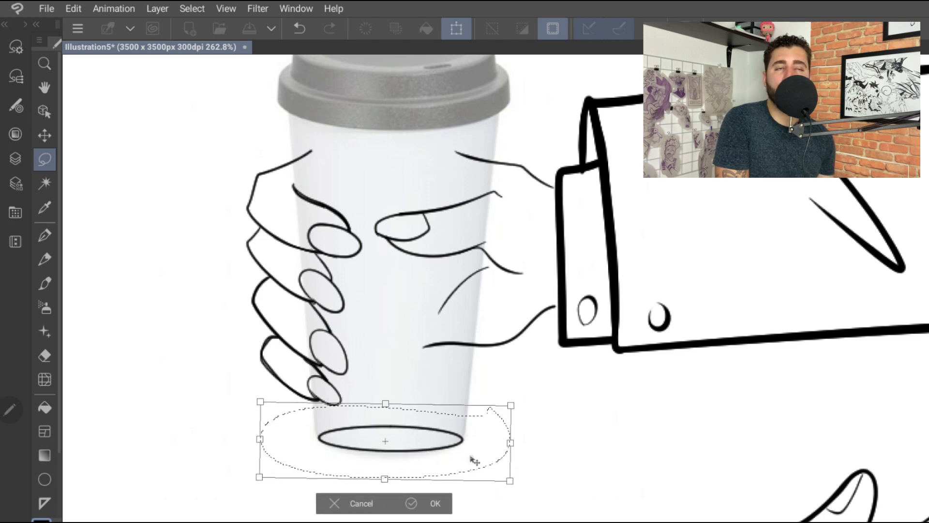
key(Return)
key(ctrl+d)
Draw straight lines along both sides of the cup from the lid to the base ellipse
key(u)
click(103, 85)
drag(289, 108, 318, 438)
mouse_move(193, 430)
mouse_down()
mouse_move(201, 416)
mouse_move(588, 200)
mouse_up()
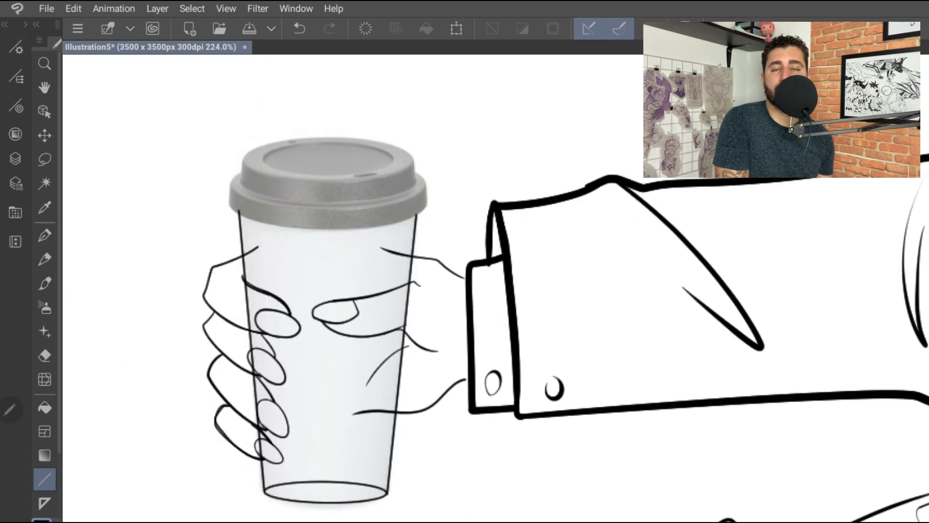
Draw an ellipse over the cup's lid, transform it to fit the lower rim and clear the selection
click(16, 76)
click(92, 262)
drag(209, 168, 436, 223)
click(45, 159)
drag(231, 124, 208, 141)
key(ctrl+t)
drag(326, 181, 354, 222)
key(Return)
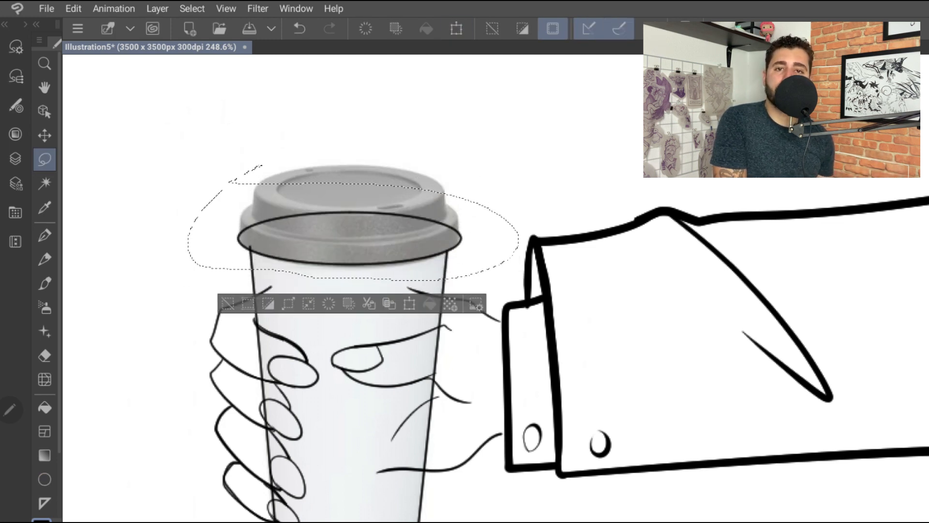
click(228, 304)
Draw a wide, flat ellipse above the cup's lid and select it with a freehand lasso
key(u)
drag(235, 150, 453, 191)
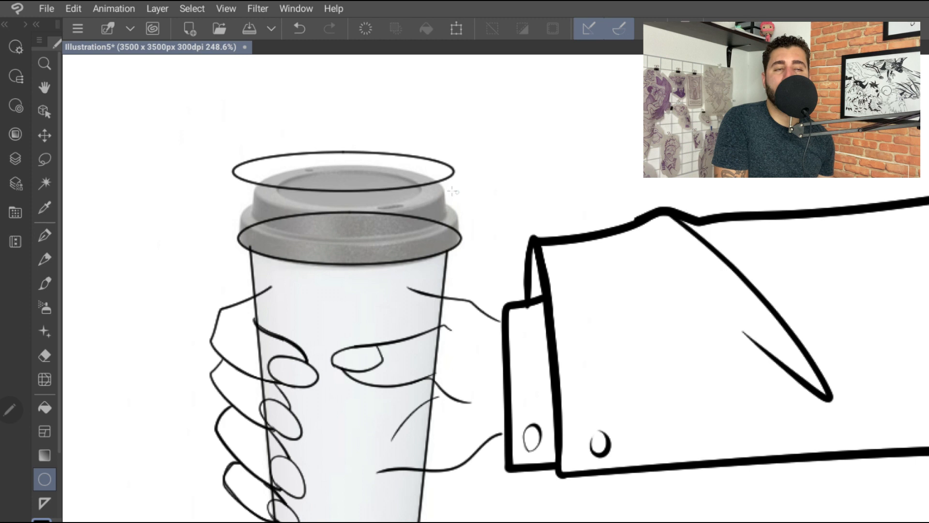
key(m)
mouse_move(204, 217)
mouse_down()
mouse_move(209, 207)
mouse_move(225, 212)
mouse_up()
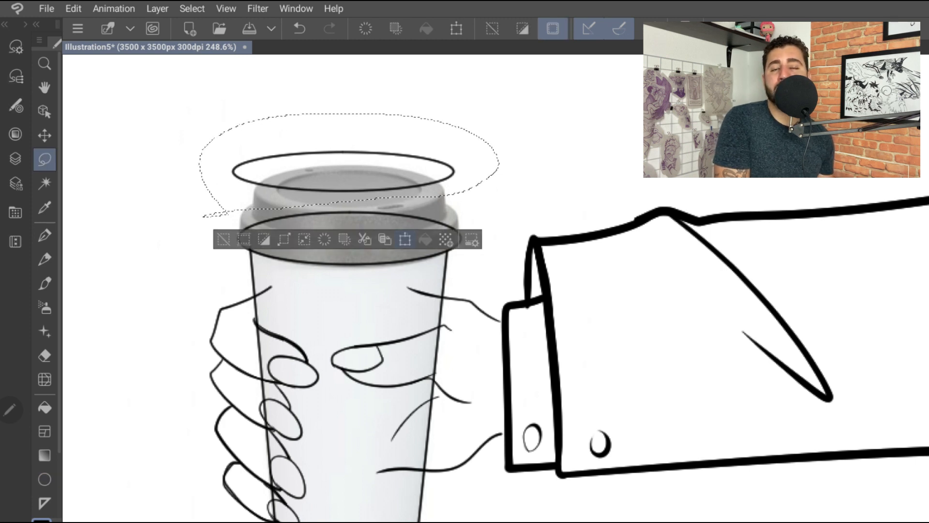
Transform the selected ellipse to fit the upper edge of the lid's lower rim, apply it and deselect
click(406, 239)
mouse_move(444, 148)
mouse_down()
mouse_move(444, 195)
mouse_move(416, 142)
mouse_up()
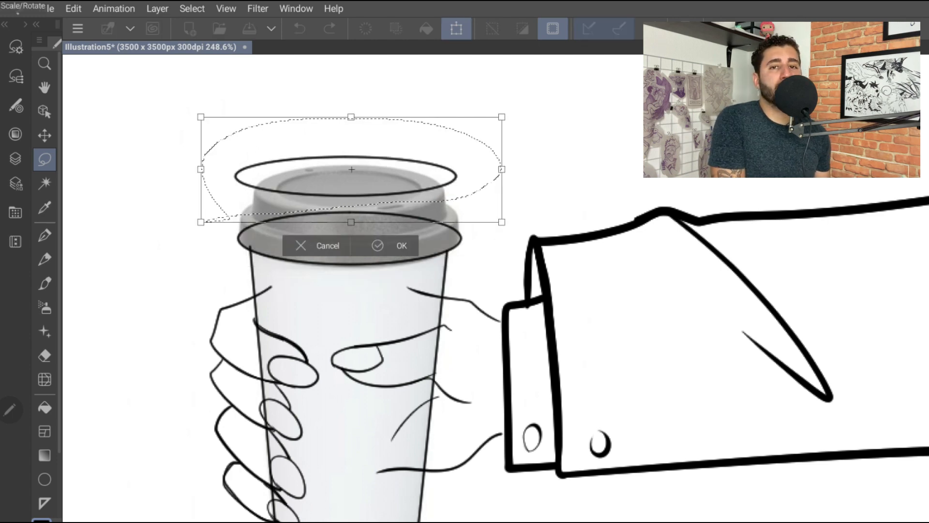
click(73, 8)
mouse_move(145, 281)
click(290, 374)
drag(350, 117, 347, 80)
drag(351, 222, 354, 286)
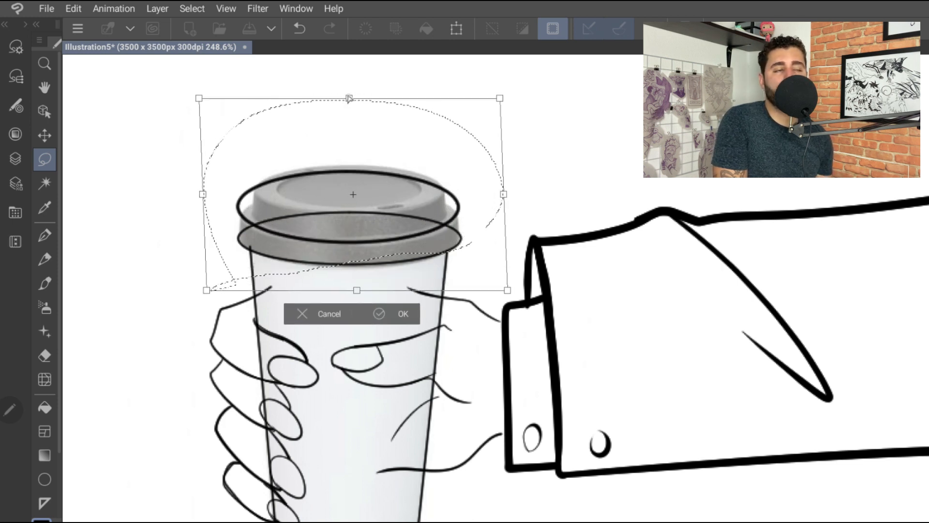
key(Return)
key(ctrl+d)
click(45, 356)
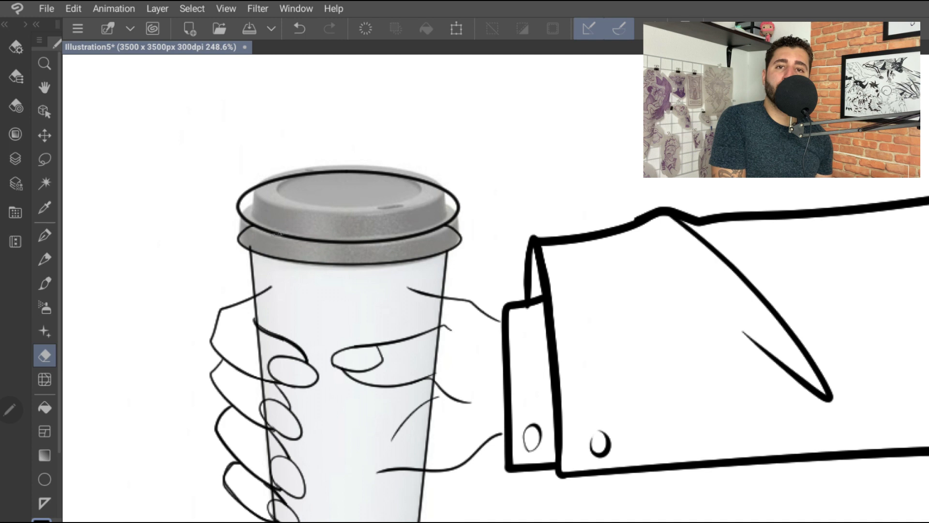
click(44, 479)
drag(227, 127, 432, 149)
click(45, 159)
mouse_move(231, 102)
mouse_down()
mouse_move(487, 128)
mouse_move(230, 101)
mouse_up()
click(395, 183)
drag(338, 133, 351, 188)
key(Return)
key(ctrl+z)
key(ctrl+z)
key(ctrl+z)
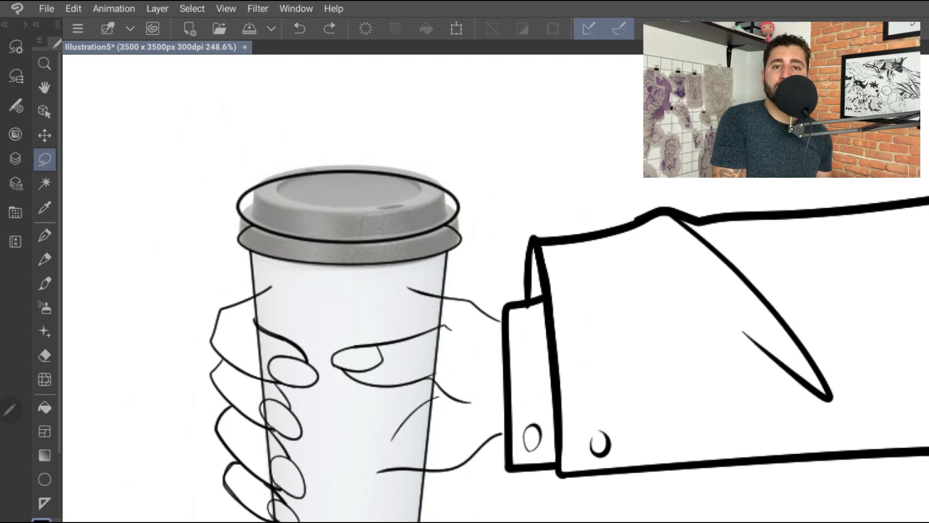
Draw an ellipse above the lid, discarding the first attempt, and lasso-select it
key(u)
drag(234, 77, 453, 151)
key(ctrl+z)
drag(244, 125, 436, 232)
key(m)
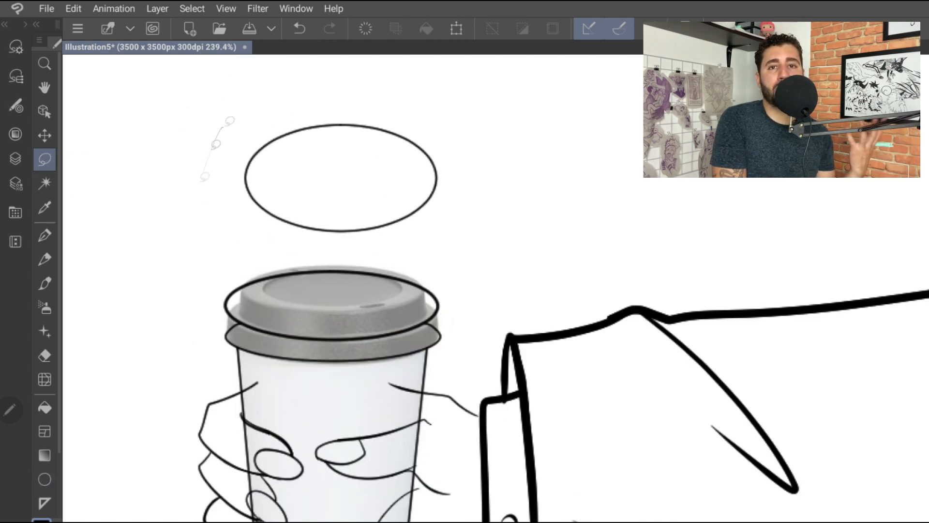
drag(216, 137, 213, 141)
Transform the ellipse to match the outline of the lid's top face, apply it and deselect
key(ctrl+t)
drag(442, 197, 434, 287)
drag(442, 246, 582, 165)
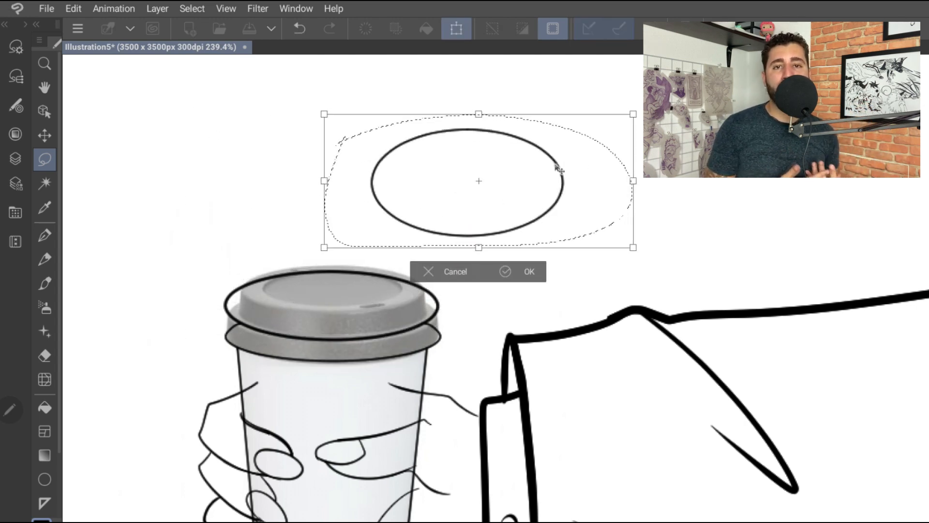
click(73, 8)
key(Escape)
drag(479, 247, 479, 213)
drag(479, 114, 481, 136)
drag(535, 172, 451, 293)
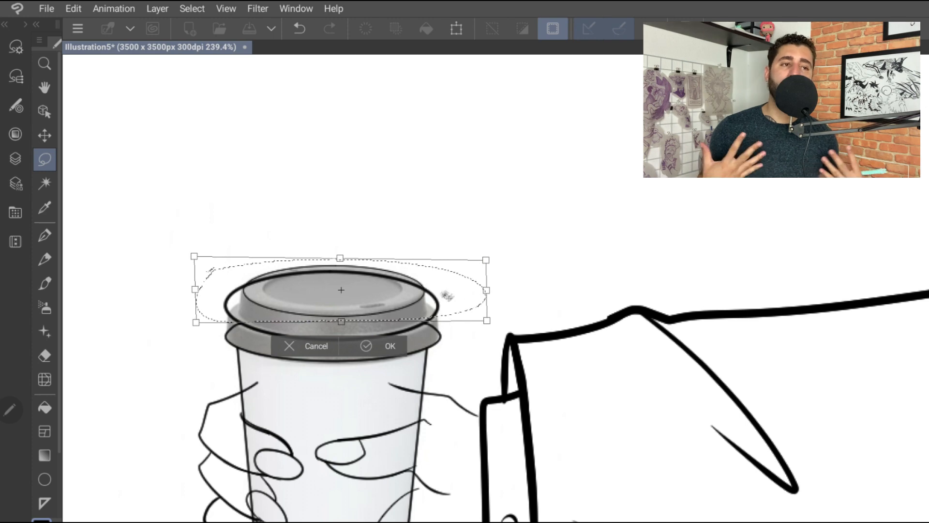
key(ctrl+d)
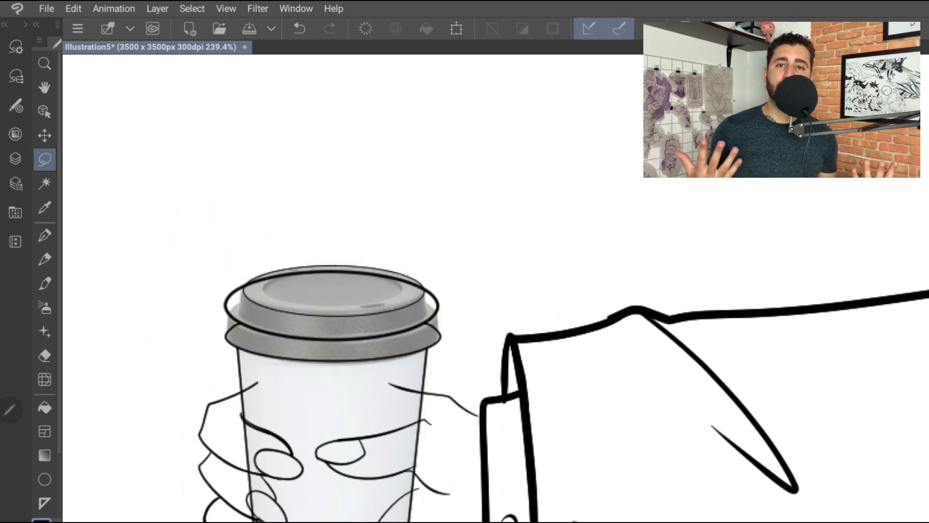
Erase the rim ellipse's arc crossing the lid's top face and ink the side edges of the lid's raised tier
key(e)
drag(247, 279, 424, 281)
key(p)
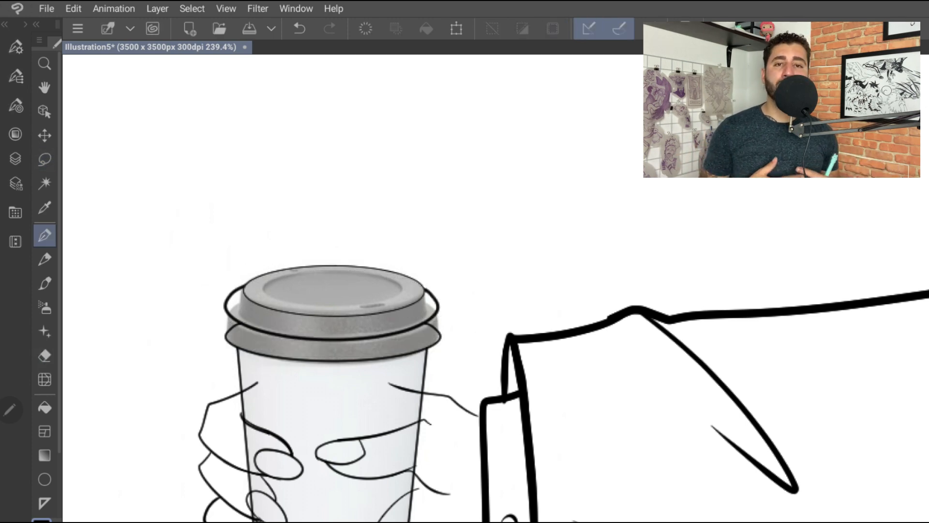
scroll(339, 339, up, 5)
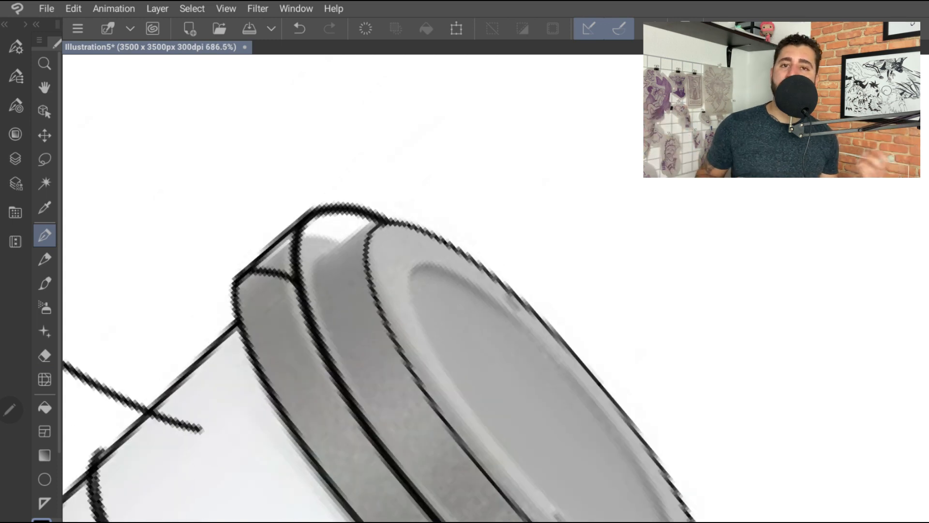
drag(380, 221, 320, 346)
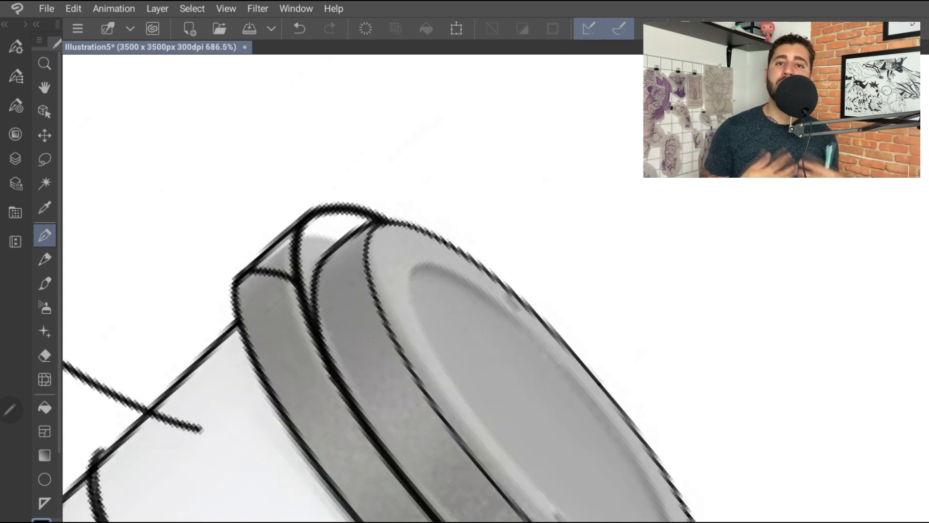
scroll(338, 291, down, 3)
drag(496, 274, 513, 389)
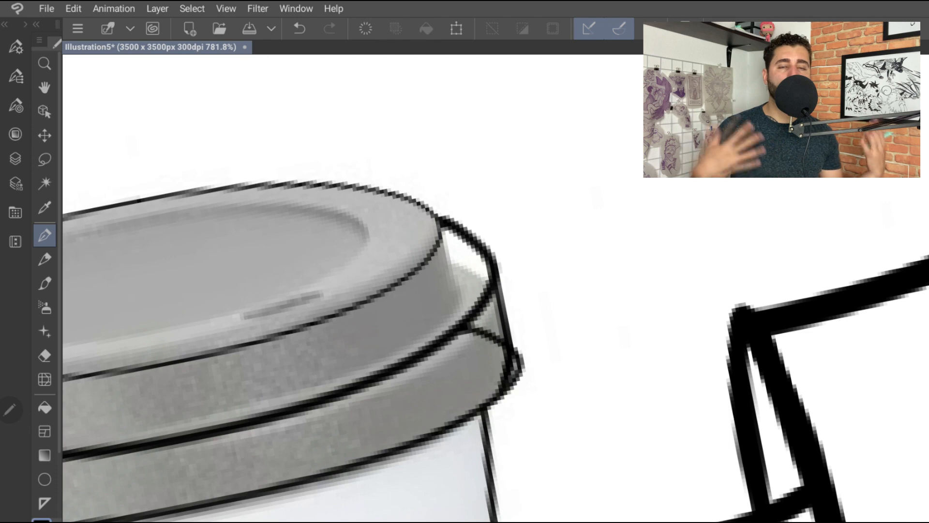
scroll(581, 315, down, 5)
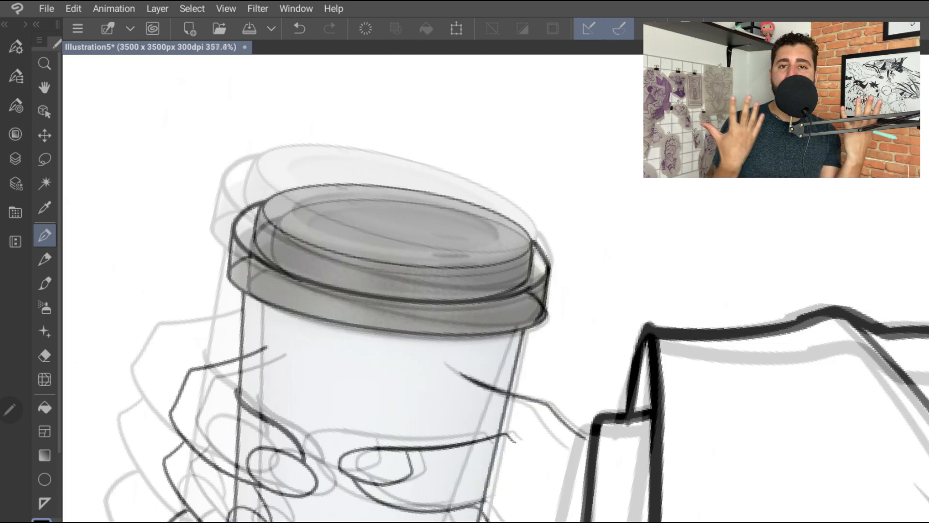
Clean up the line overshoot at the right corner of the lid's lower rim
key(e)
scroll(600, 257, up, 3)
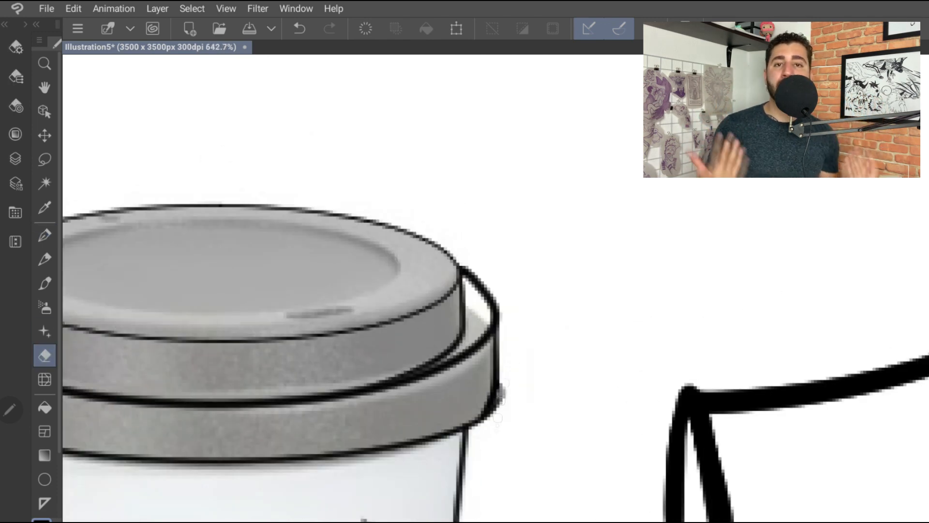
scroll(533, 363, down, 2)
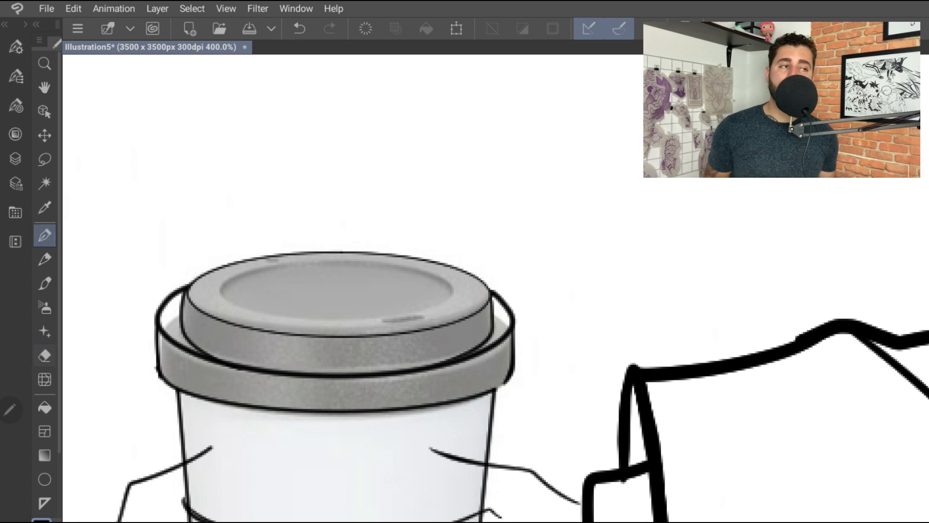
Ink over the side edge of the lid's lower rim to make it thicker
key(p)
scroll(484, 291, up, 3)
scroll(495, 291, up, 1)
mouse_move(230, 361)
mouse_down()
mouse_move(270, 414)
mouse_move(225, 509)
mouse_up()
scroll(495, 291, left, 3)
scroll(468, 319, down, 3)
Erase the leftover ellipse arcs and stray line ends outside the lid's lower rim
key(e)
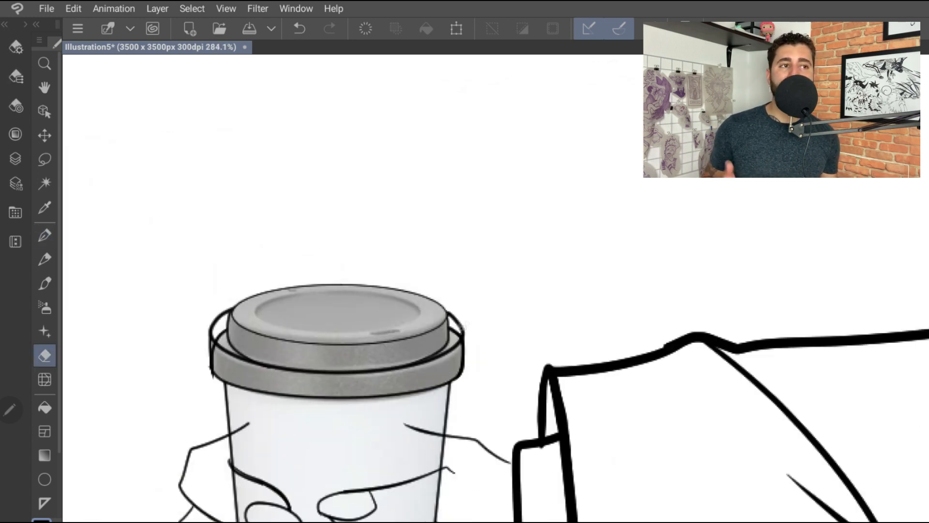
scroll(455, 304, up, 3)
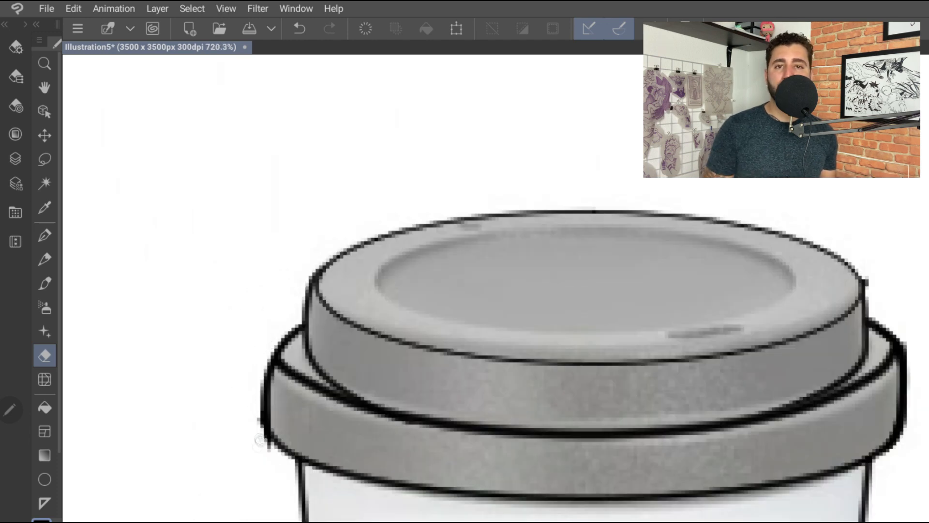
scroll(496, 291, right, 5)
scroll(496, 290, up, 1)
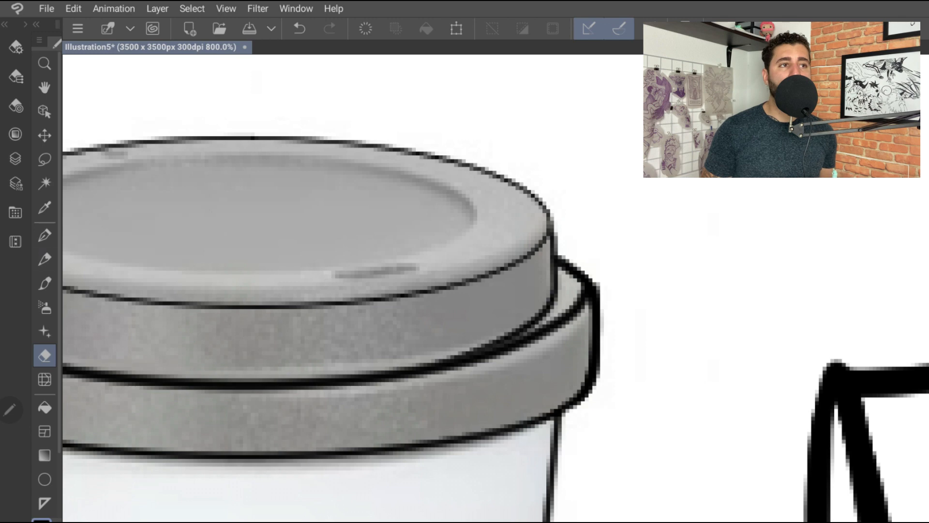
key(p)
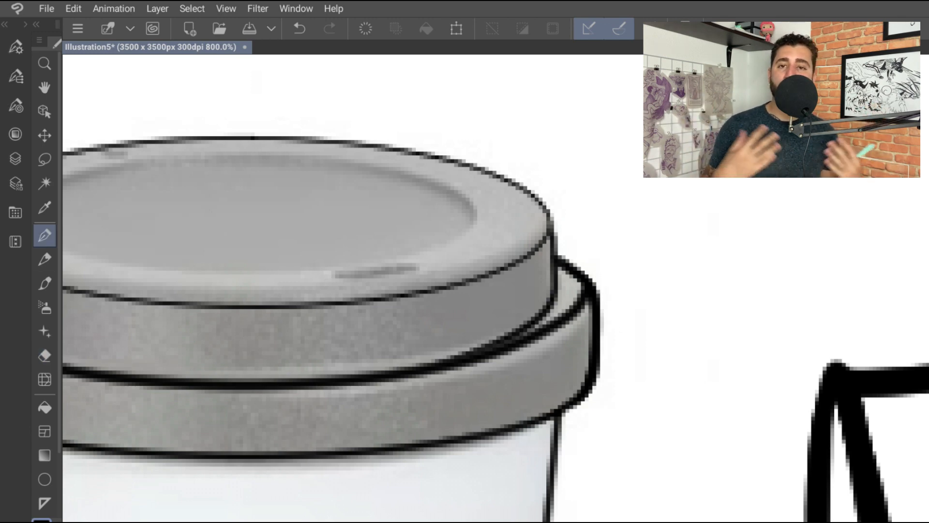
scroll(569, 311, down, 3)
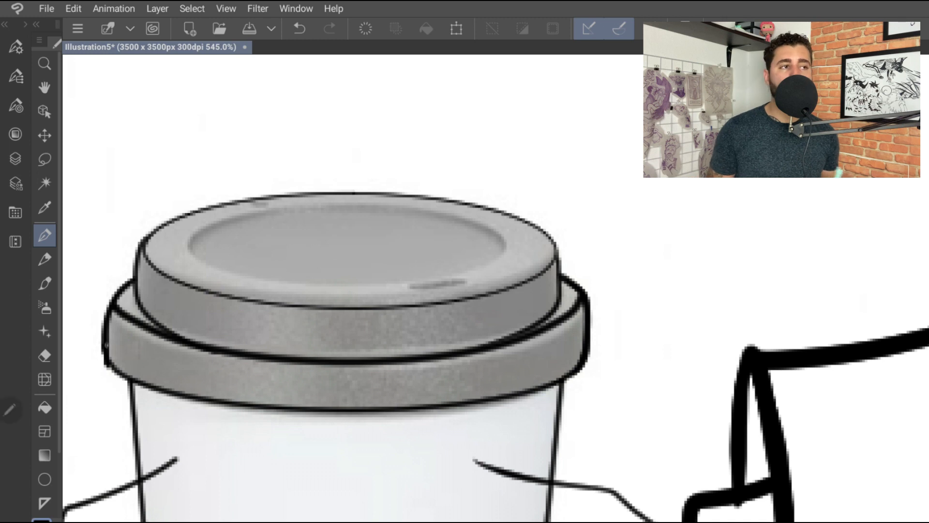
Try to adjust the line width of the lid's top ellipse by tracing it with a resized Adjust line width brush
scroll(45, 339, down, 2)
click(45, 502)
click(16, 47)
drag(102, 207, 85, 207)
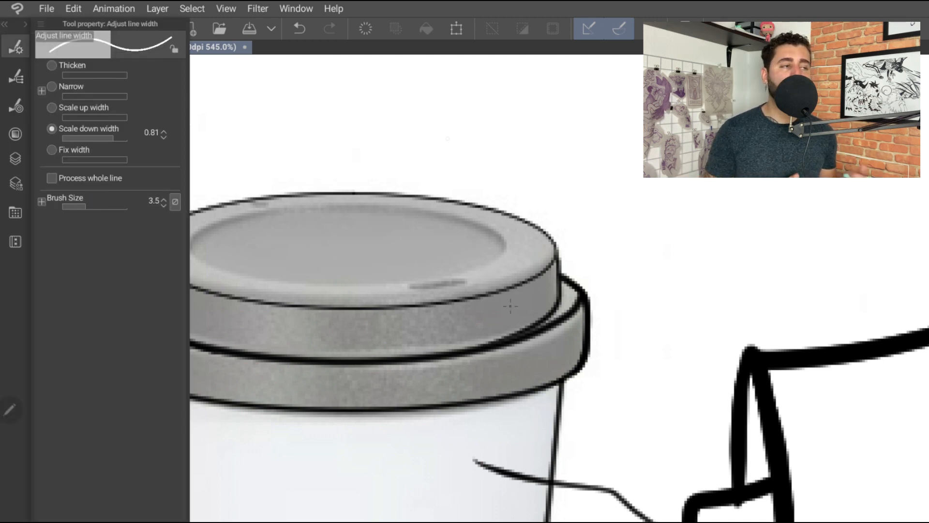
drag(218, 200, 425, 189)
click(16, 47)
drag(86, 207, 97, 207)
drag(205, 209, 347, 191)
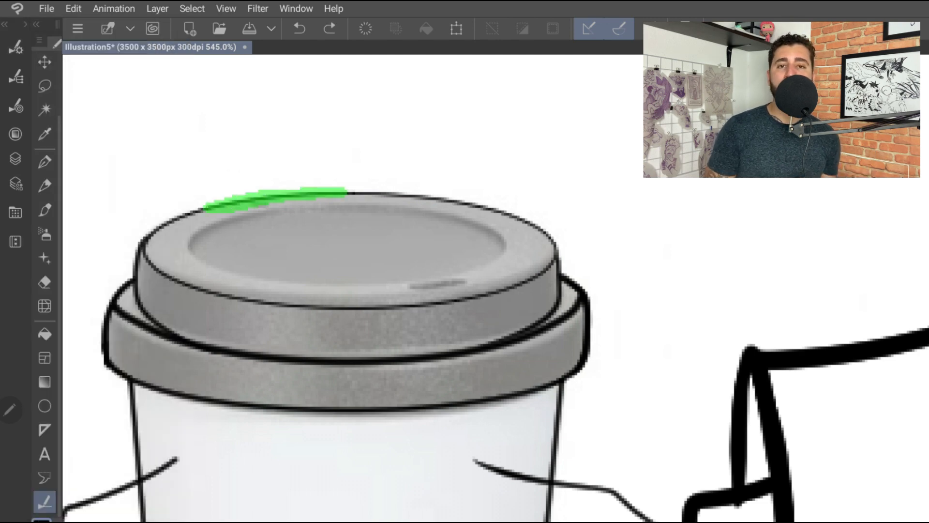
mouse_move(562, 240)
mouse_down()
mouse_move(367, 303)
mouse_move(157, 268)
mouse_move(142, 254)
mouse_up()
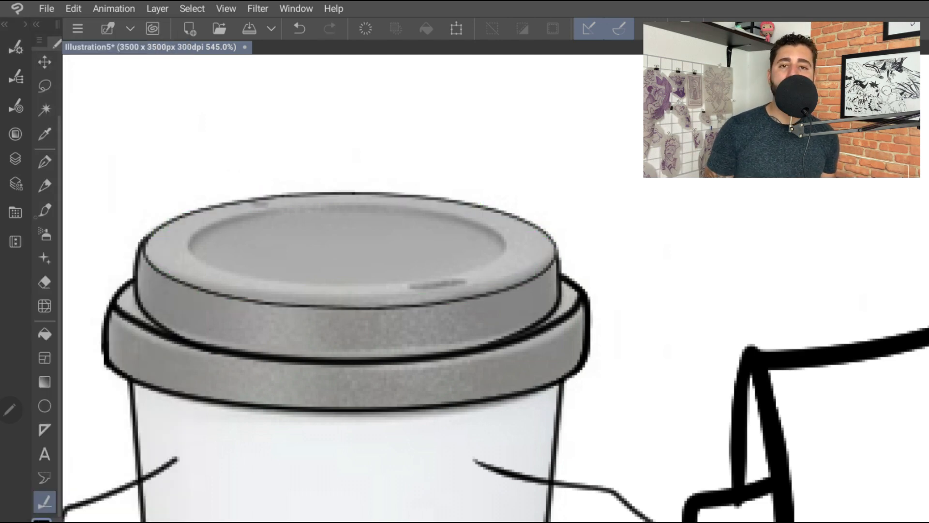
Ink over the lid's top ellipse with a thicker pen line along its back and front edges, discarding the first stroke
key(p)
scroll(354, 290, up, 2)
drag(128, 409, 309, 242)
key(ctrl+z)
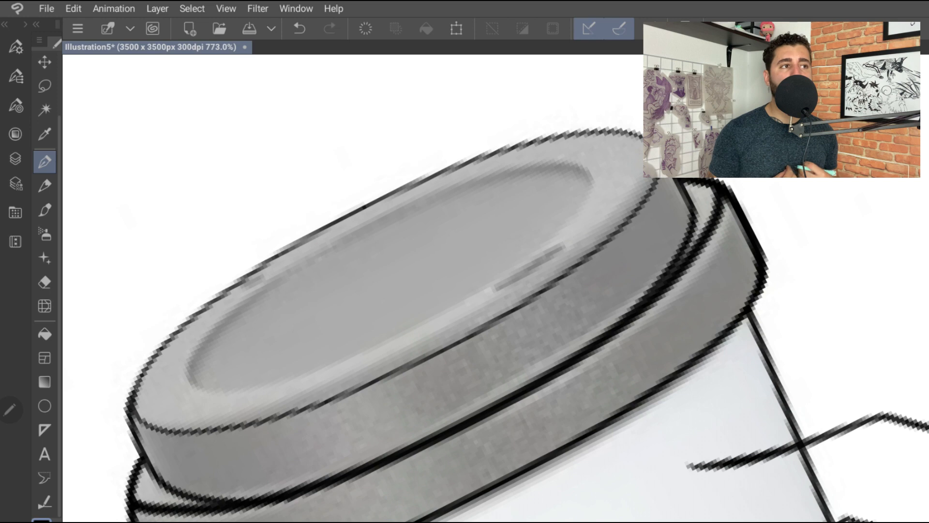
mouse_move(129, 404)
mouse_down()
mouse_move(418, 179)
mouse_move(644, 127)
mouse_up()
mouse_move(160, 428)
mouse_down()
mouse_move(260, 419)
mouse_move(621, 226)
mouse_move(663, 165)
mouse_up()
mouse_move(513, 241)
mouse_down()
mouse_move(494, 248)
mouse_move(504, 244)
mouse_up()
drag(436, 257, 503, 249)
scroll(493, 290, down, 5)
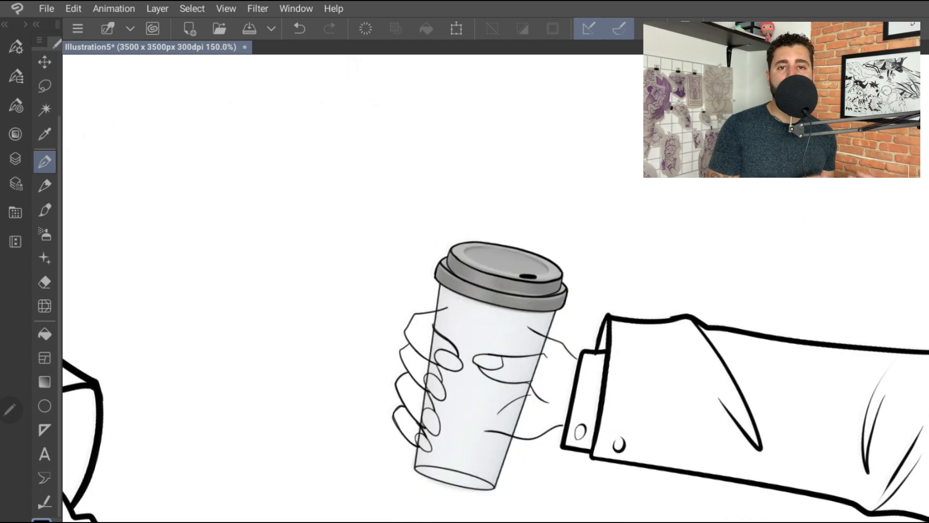
scroll(525, 279, up, 5)
key(ctrl+z)
key(ctrl+z)
mouse_move(387, 251)
mouse_down()
mouse_move(324, 291)
mouse_move(401, 251)
mouse_up()
scroll(430, 264, down, 4)
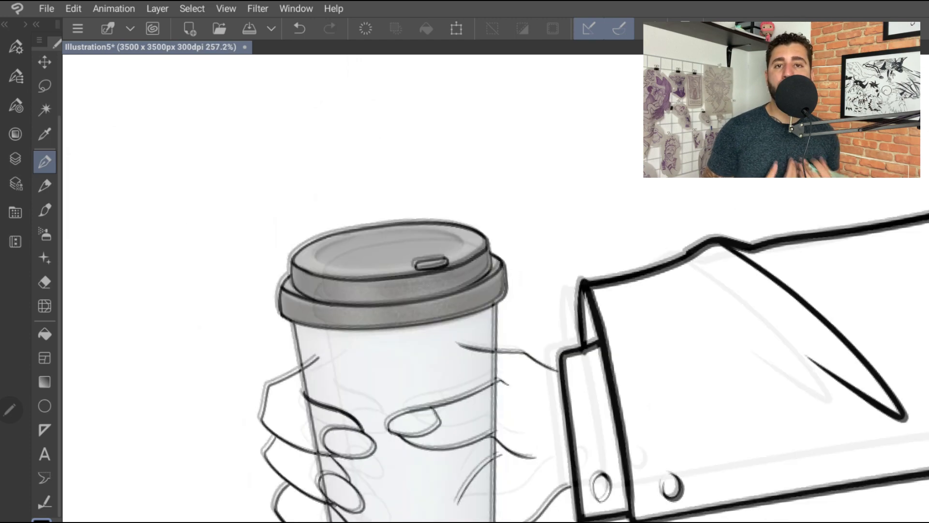
scroll(432, 263, down, 3)
scroll(433, 264, up, 8)
key(ctrl+z)
Ink the sip opening as a short thick line and outline the recessed area of the lid
drag(407, 330, 490, 296)
scroll(451, 310, down, 1)
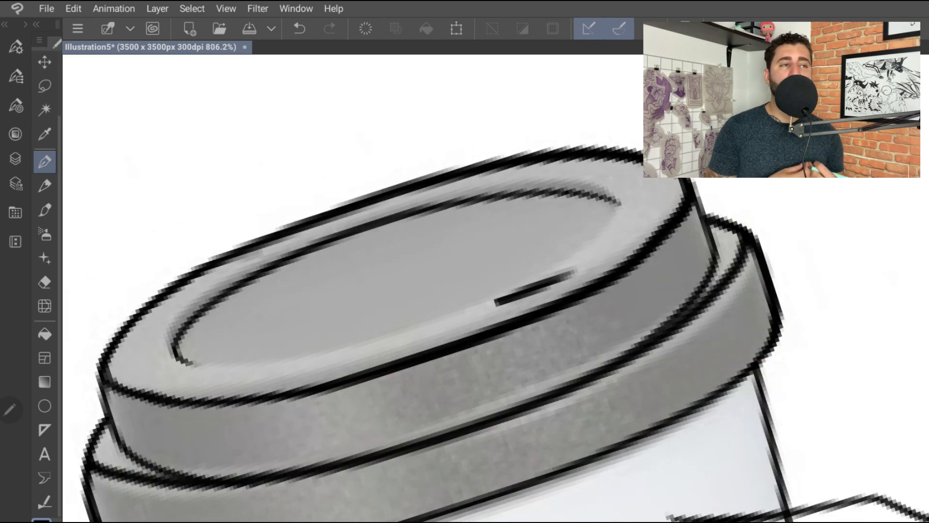
scroll(479, 310, down, 10)
Erase the hidden back arc of the ellipse at the cup's base
click(44, 283)
drag(495, 429, 488, 443)
click(45, 161)
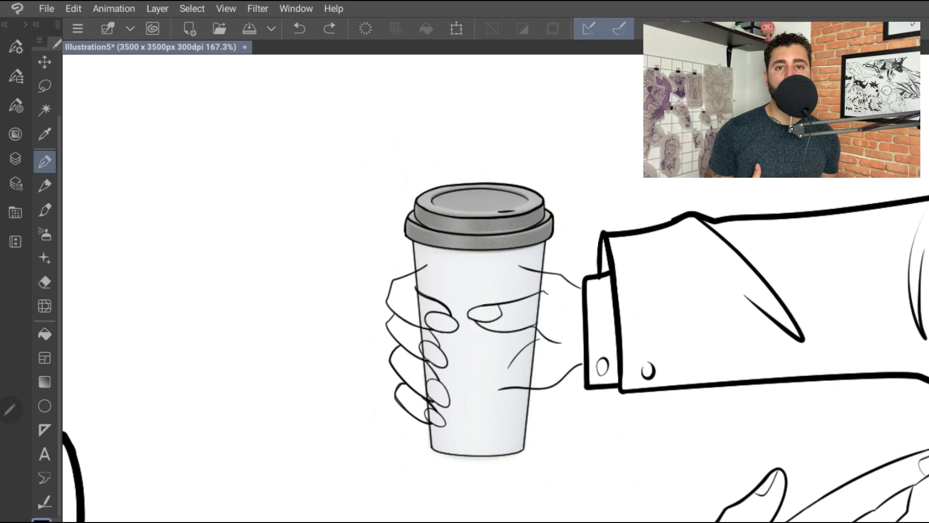
Switch the visible reference layer from the plain cup photo to the Starbucks logo cup
click(16, 159)
click(43, 265)
click(44, 228)
click(15, 159)
scroll(524, 335, up, 8)
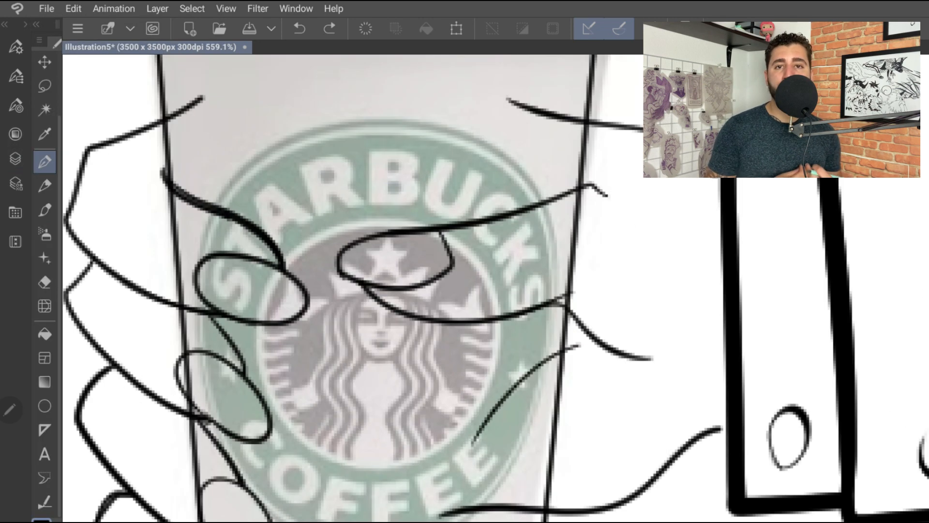
Trace the face outline and long wavy hair strands of the siren in the cup's Starbucks logo
scroll(382, 489, up, 3)
drag(363, 223, 420, 252)
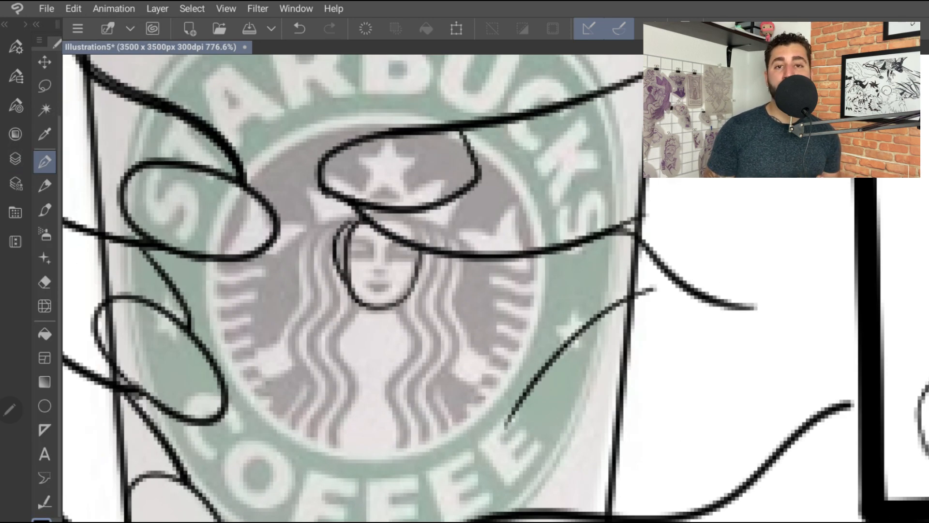
mouse_move(353, 286)
mouse_down()
mouse_move(333, 349)
mouse_move(335, 445)
mouse_up()
mouse_move(351, 222)
mouse_down()
mouse_move(333, 300)
mouse_move(320, 441)
mouse_move(321, 252)
mouse_move(295, 430)
mouse_up()
drag(417, 286, 402, 448)
mouse_move(438, 257)
mouse_down()
mouse_move(416, 392)
mouse_move(425, 446)
mouse_up()
mouse_move(457, 257)
mouse_down()
mouse_move(442, 346)
mouse_move(447, 434)
mouse_up()
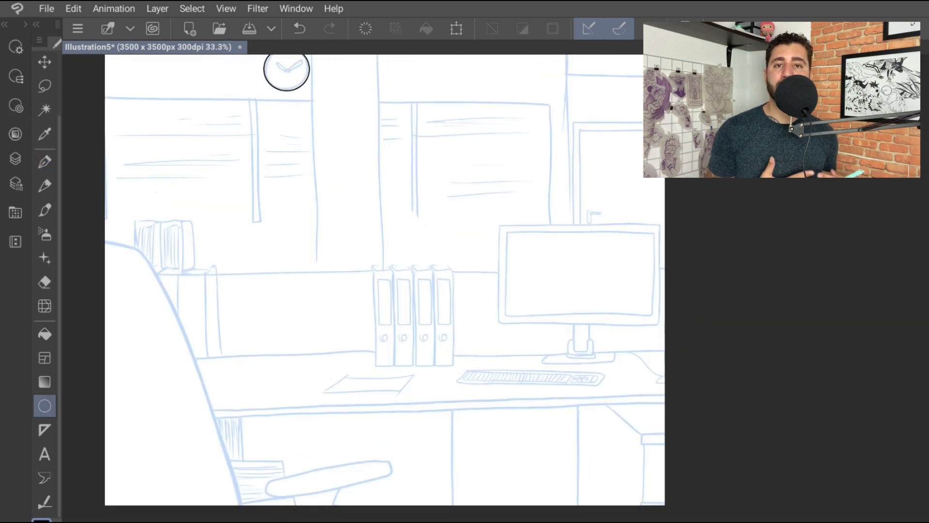
Draw outer and inner rectangles over the computer monitor's frame in the office background sketch
click(81, 234)
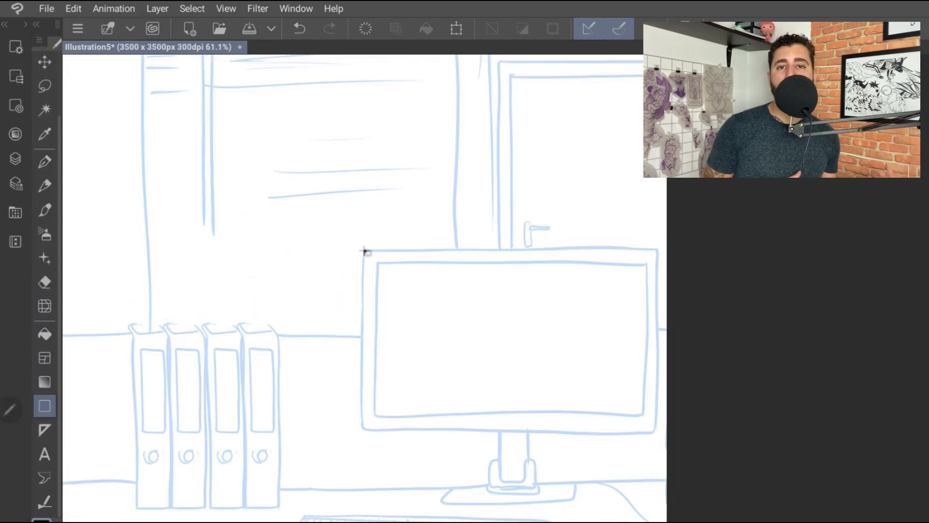
drag(364, 251, 646, 416)
scroll(363, 285, down, 2)
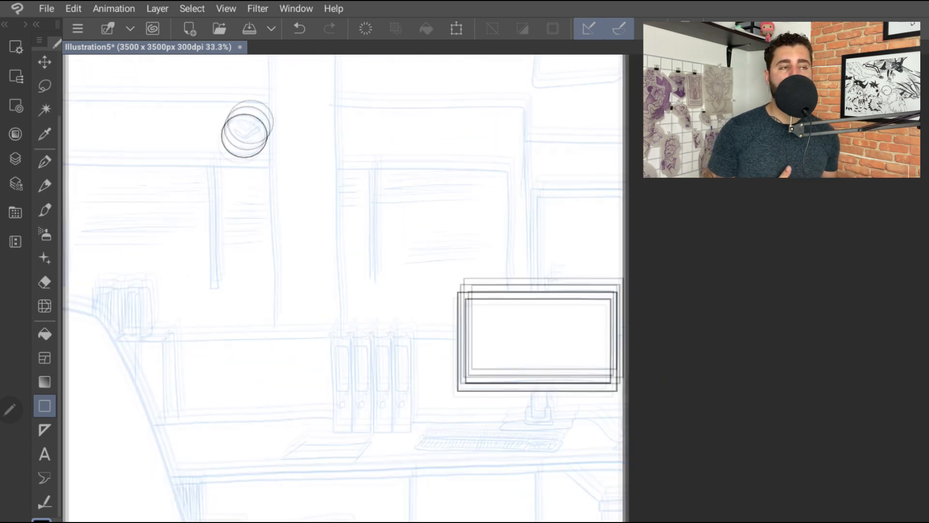
Draw outer and inner rectangles over the door frame behind the computer monitor
drag(456, 214, 609, 429)
mouse_move(465, 226)
mouse_down()
mouse_move(498, 280)
mouse_move(610, 404)
mouse_up()
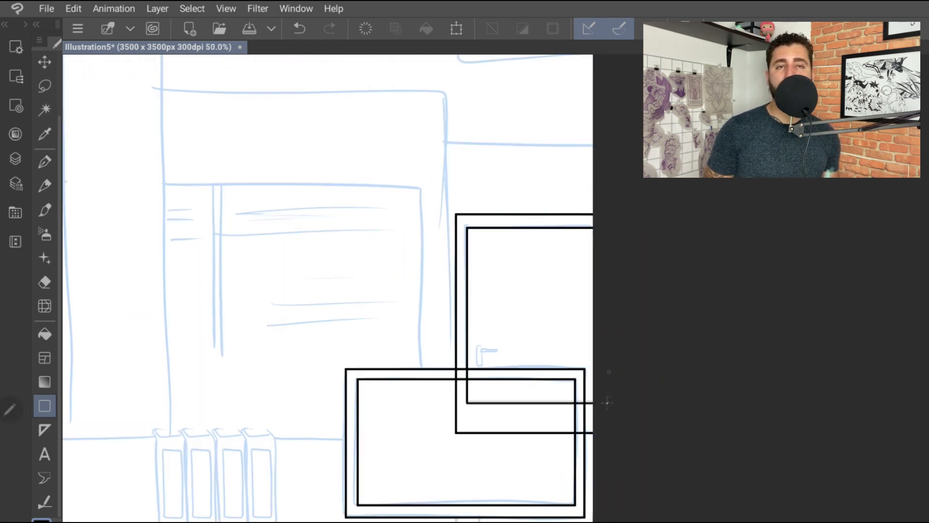
Draw rectangles over the window band, the wall column, the upper wall band and the small box near the canvas's upper-right corner
scroll(484, 339, down, 2)
mouse_move(156, 238)
mouse_down()
mouse_move(228, 243)
mouse_move(601, 353)
mouse_move(600, 414)
mouse_up()
drag(366, 80, 431, 435)
drag(155, 171, 644, 326)
drag(627, 116, 651, 151)
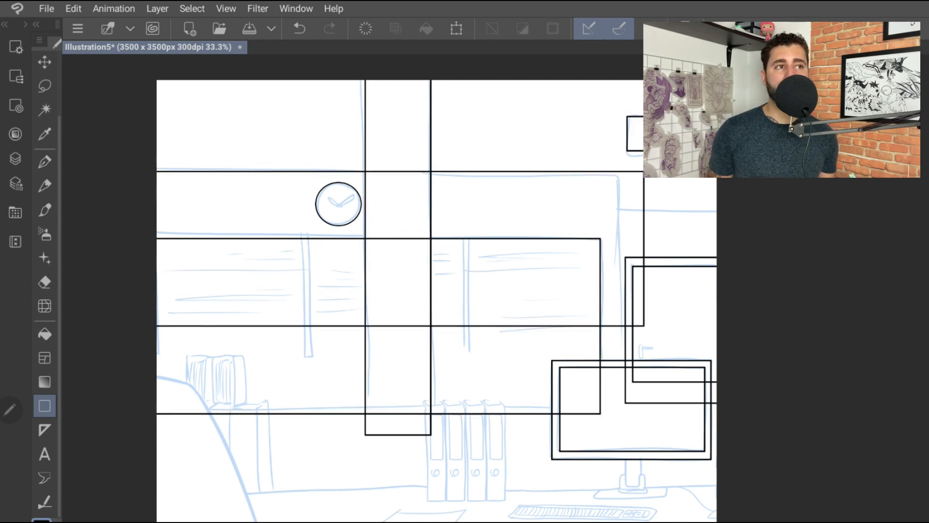
Draw two nested rectangles across the column so their sides form the posts of both windows
scroll(436, 290, down, 2)
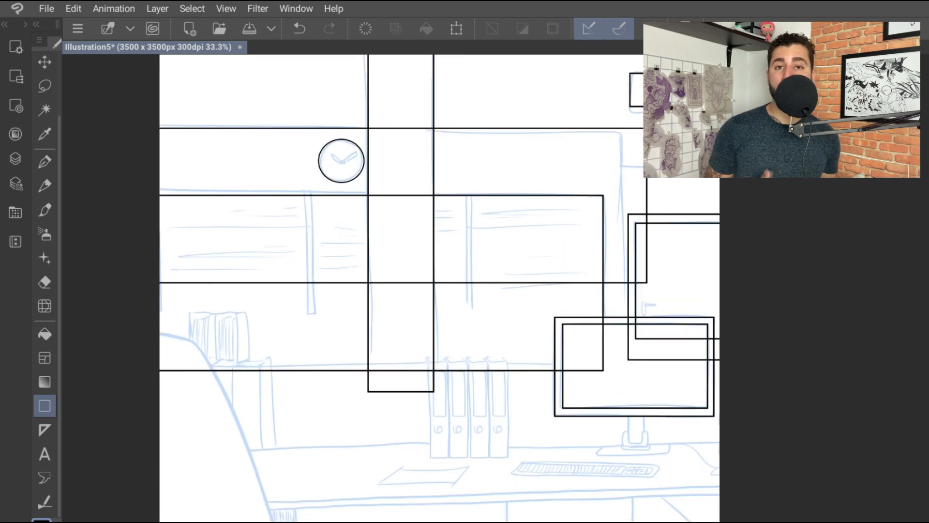
drag(304, 191, 475, 333)
drag(297, 186, 482, 343)
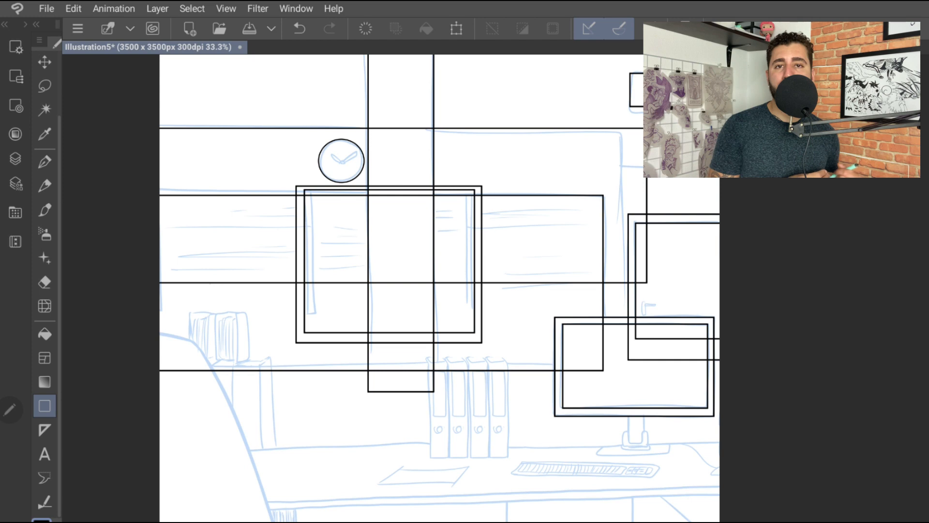
Draw a full-width rectangle over the desktop surface and a rectangle for the cabinet beneath it
scroll(436, 290, down, 2)
scroll(436, 290, down, 1)
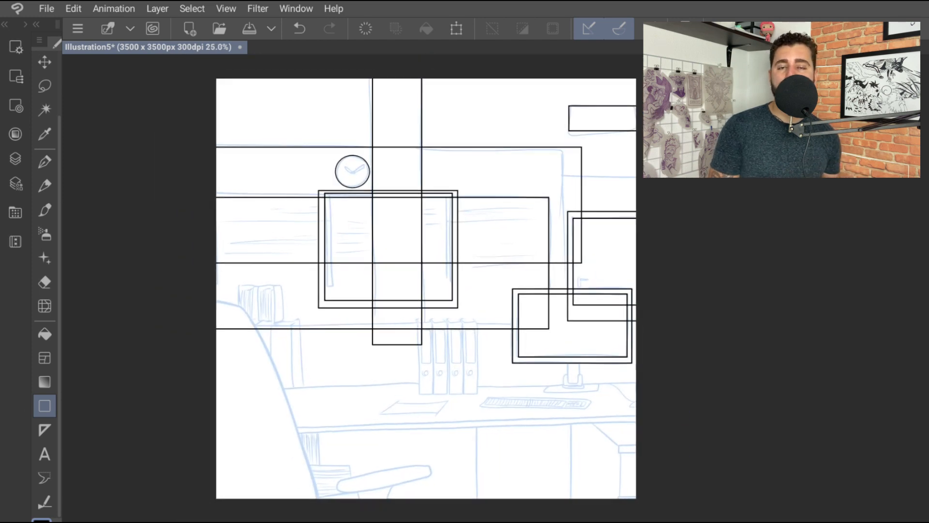
drag(202, 381, 667, 418)
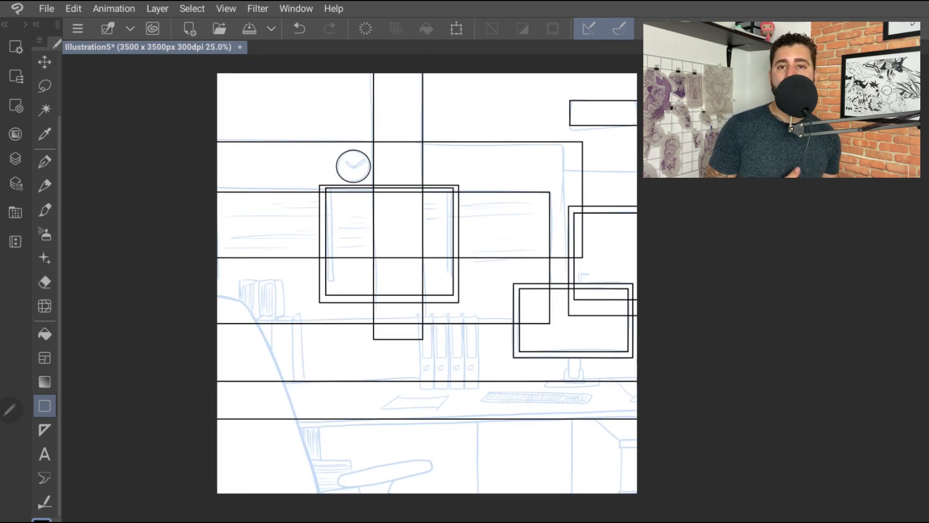
drag(493, 438, 570, 503)
Draw rectangles over the monitor stand's neck, its block and its flat base
scroll(580, 363, up, 5)
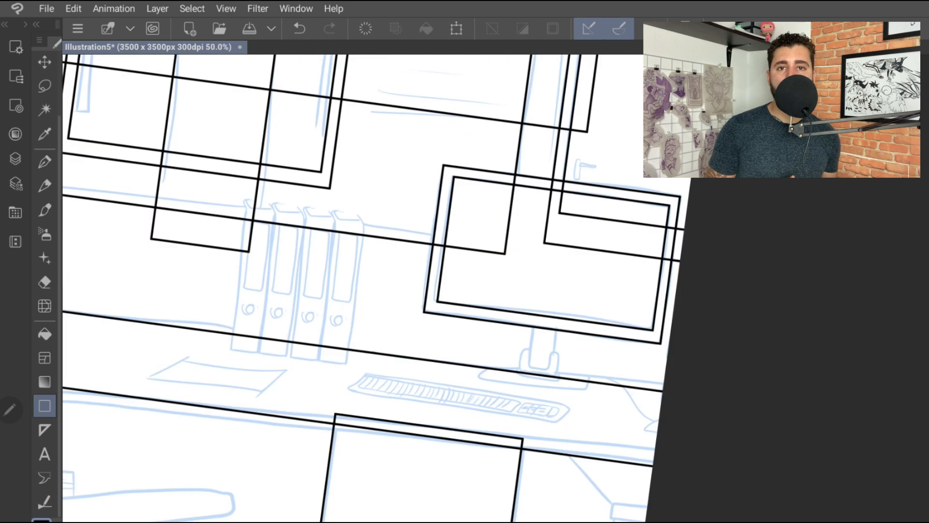
drag(488, 333, 535, 417)
drag(472, 386, 554, 440)
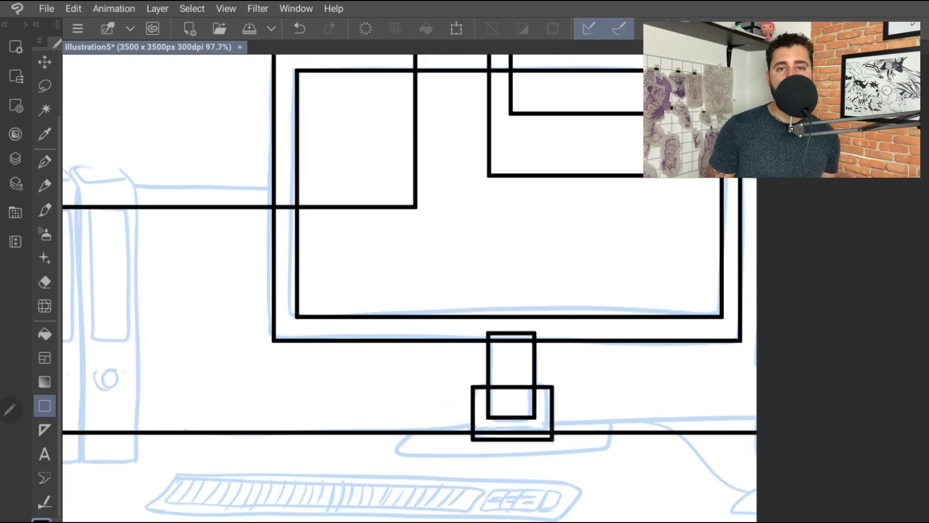
drag(397, 427, 614, 452)
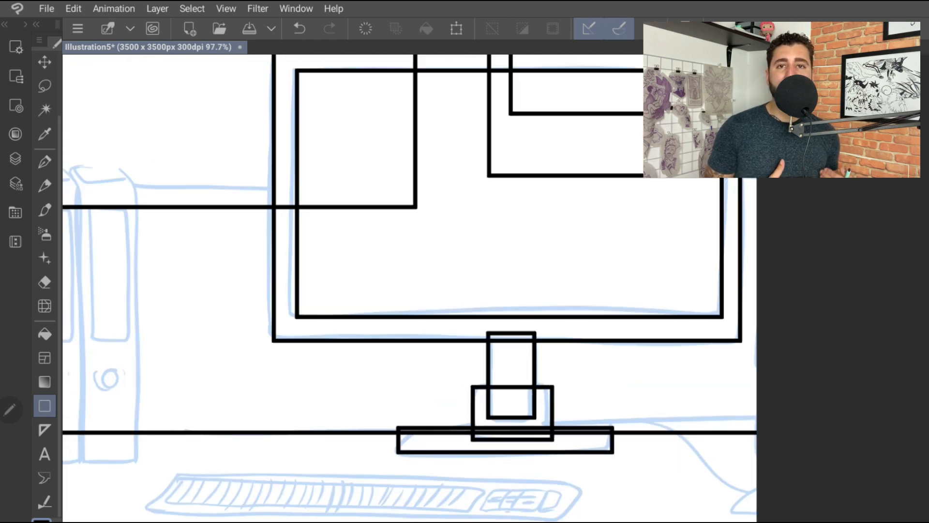
Draw a rectangle over the sheet of paper lying on the desk, replacing the first attempt
scroll(640, 247, down, 2)
scroll(532, 290, down, 3)
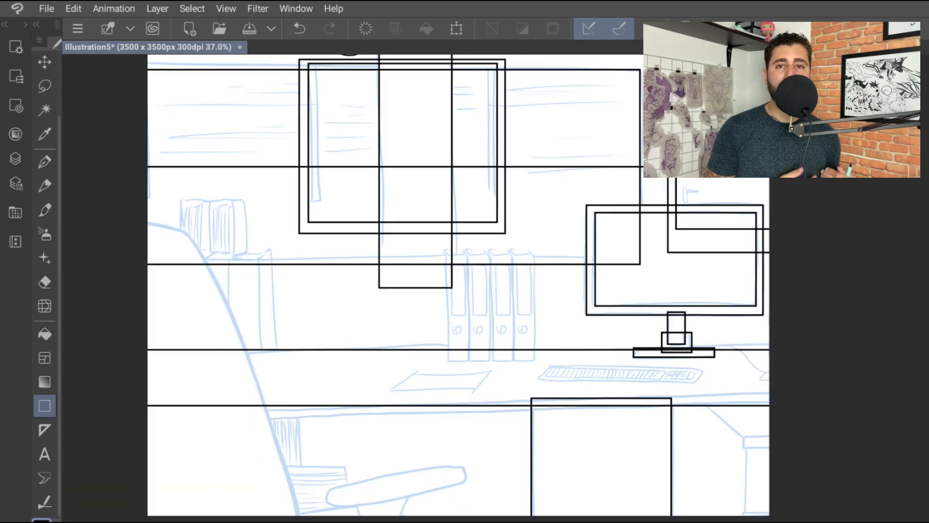
scroll(495, 355, up, 3)
mouse_move(302, 382)
mouse_down()
mouse_move(426, 385)
mouse_move(467, 425)
mouse_up()
key(ctrl+z)
drag(326, 371, 463, 427)
scroll(462, 427, down, 3)
Draw rectangles over the small piece of furniture beside the desk cabinet and a thin full-width strip along the desk's front edge
scroll(566, 359, up, 3)
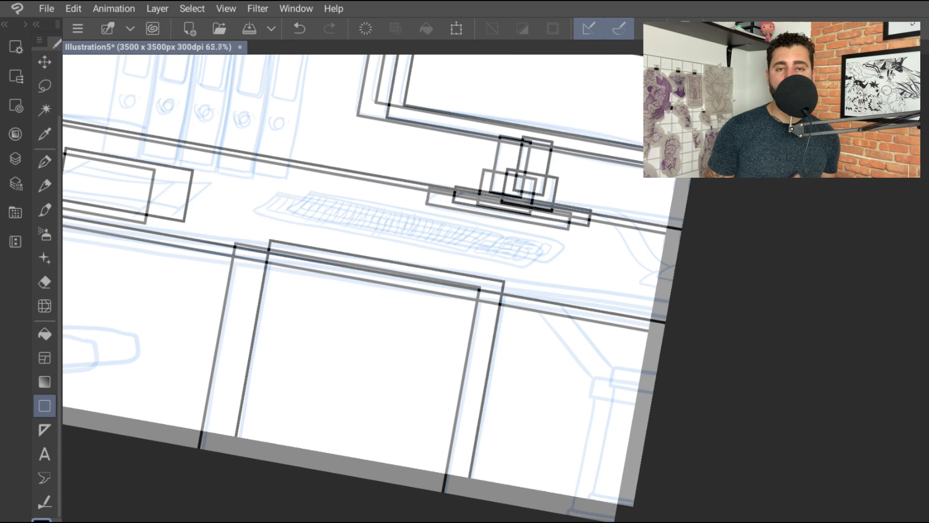
drag(566, 359, 612, 482)
drag(552, 478, 551, 478)
drag(611, 333, 553, 358)
scroll(553, 358, down, 2)
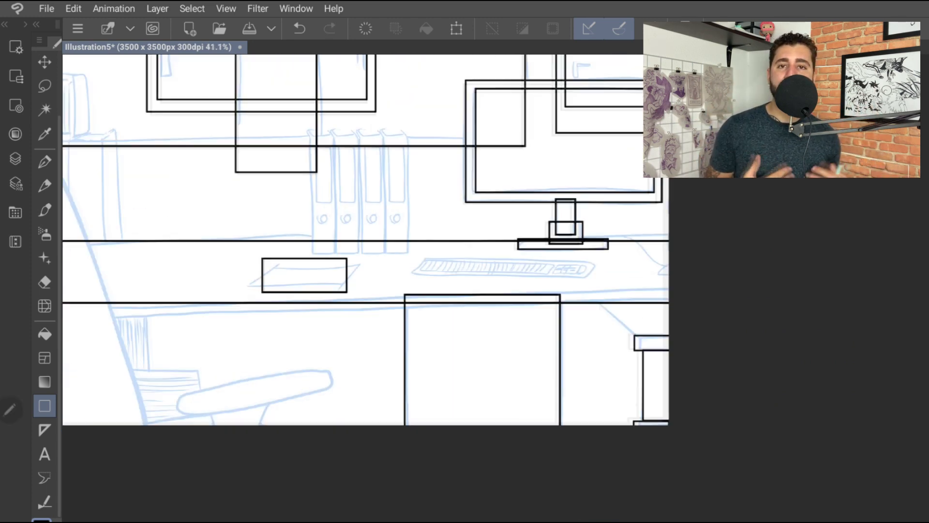
drag(116, 303, 693, 309)
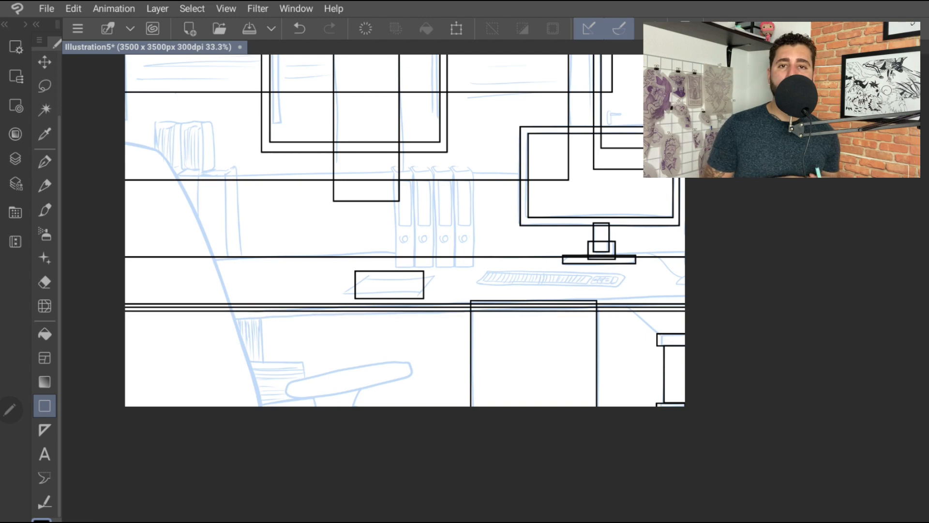
Draw the door handle above the monitor from a narrow upright rectangle and a thin horizontal bar
scroll(376, 269, down, 2)
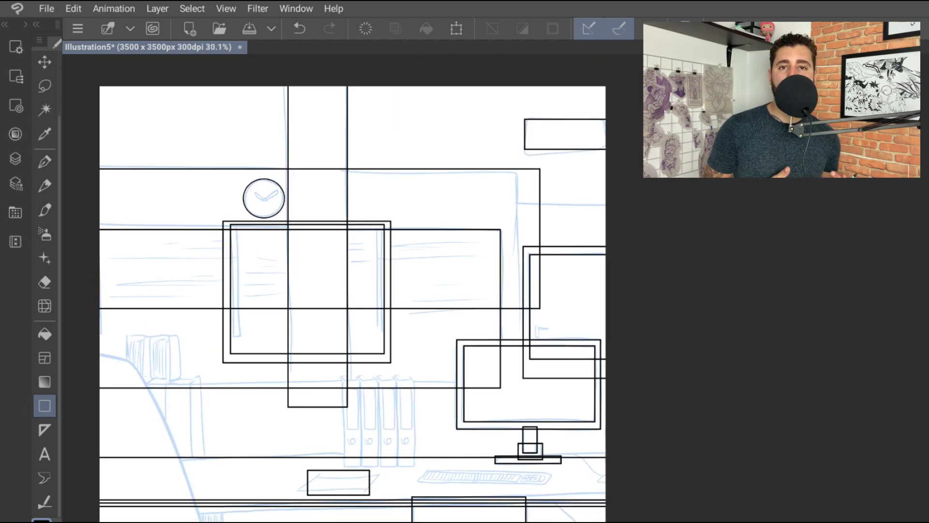
scroll(376, 269, up, 10)
drag(369, 271, 389, 353)
drag(384, 285, 448, 300)
Draw one rectangle around the row of four binders and overlapping rectangles for the individual binder spines
scroll(834, 125, down, 5)
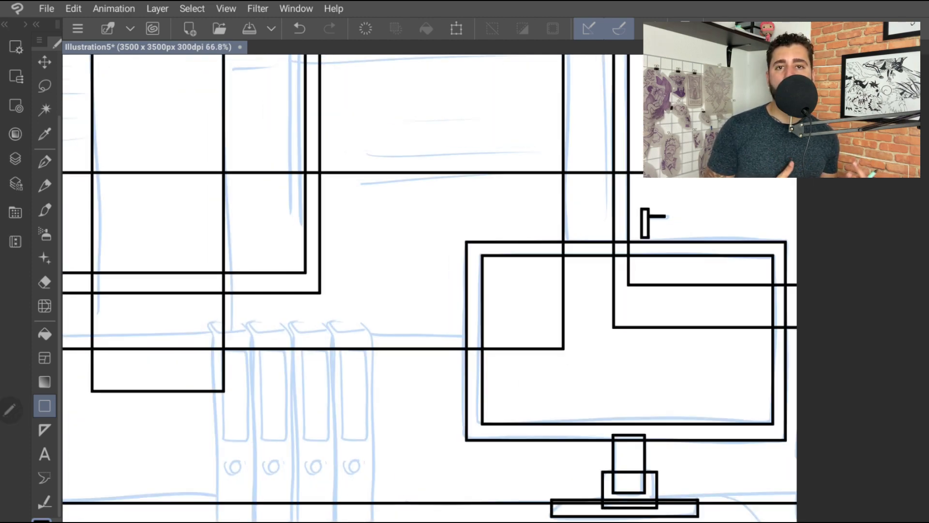
scroll(329, 521, up, 1)
drag(369, 266, 418, 482)
key(ctrl+z)
drag(231, 266, 415, 482)
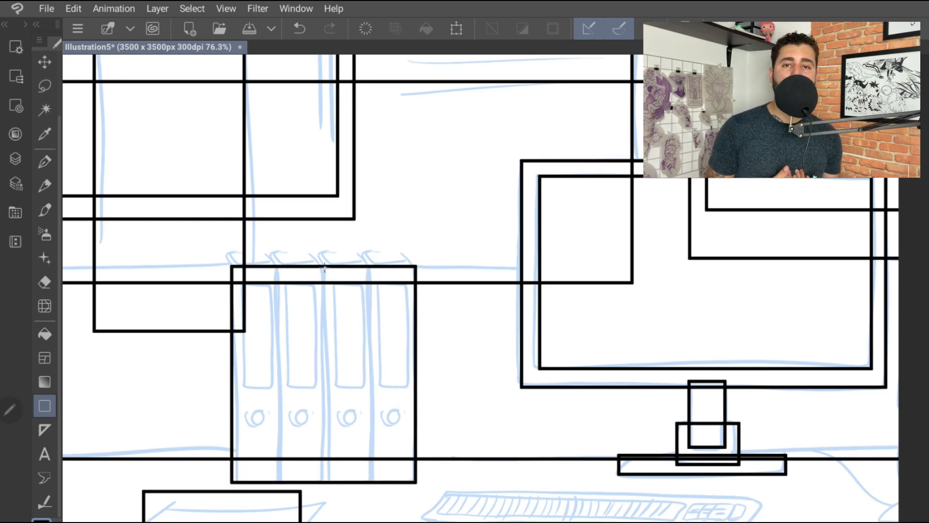
drag(276, 261, 328, 485)
drag(369, 260, 431, 493)
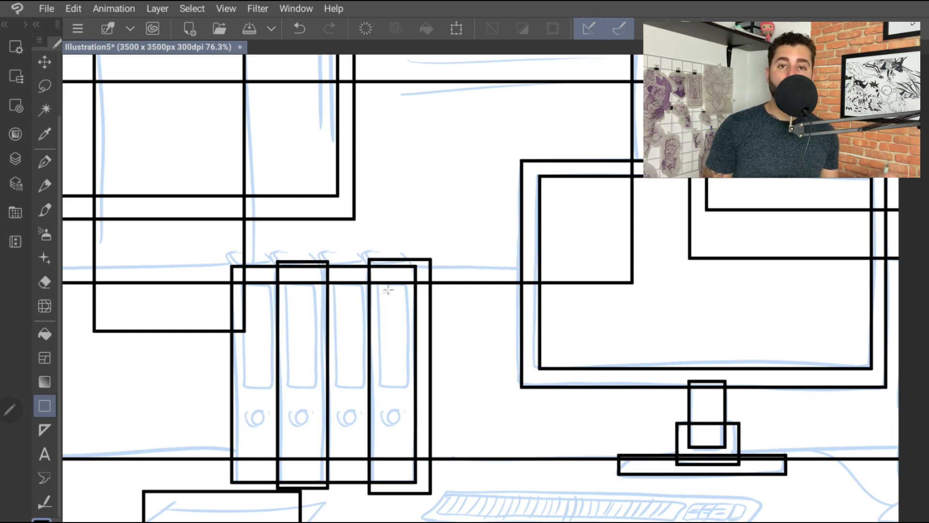
Erase the horizontal lines crossing the wall column and the column outline extending below the ledge line
scroll(398, 289, down, 5)
click(45, 283)
scroll(397, 289, up, 3)
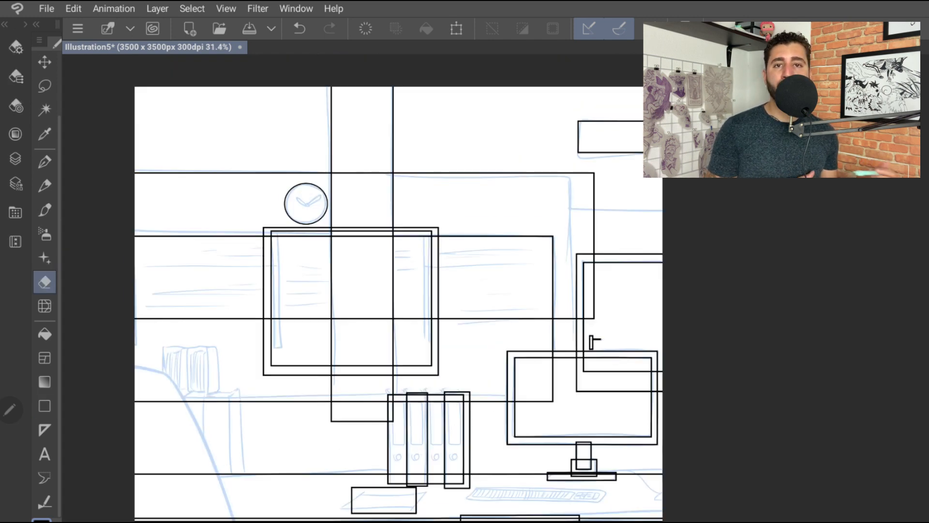
click(15, 158)
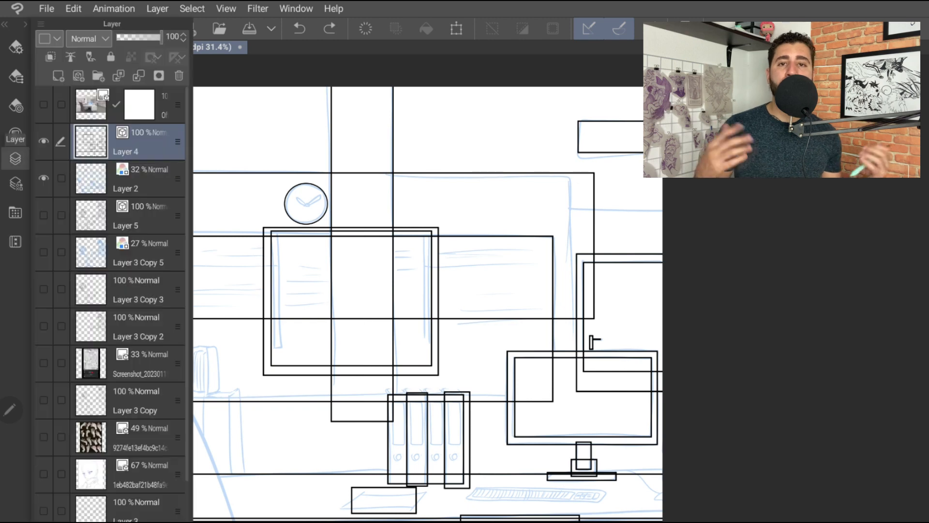
click(16, 77)
click(16, 47)
click(16, 47)
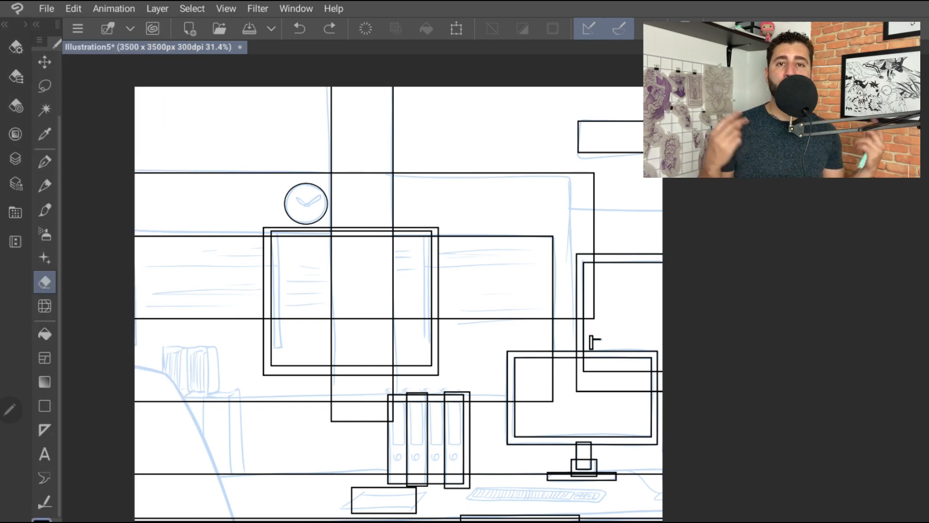
drag(363, 169, 363, 401)
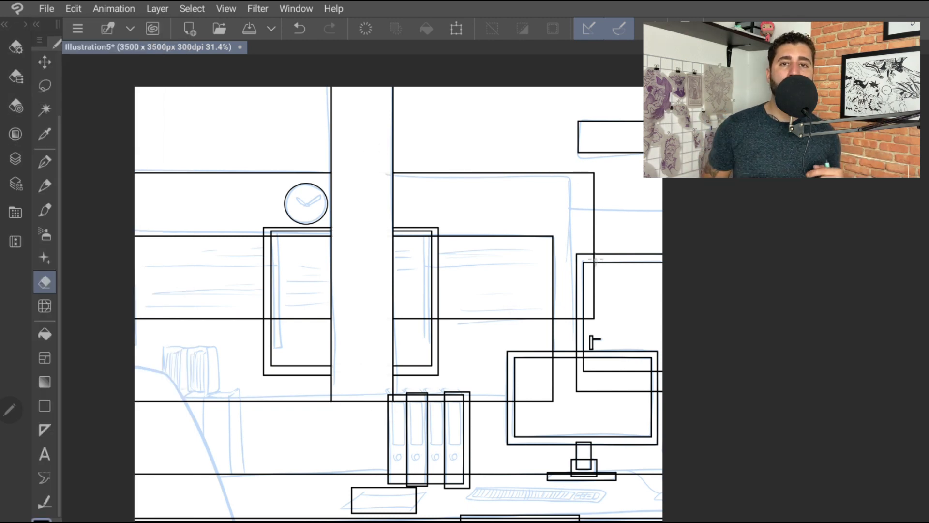
Erase the background lines running through the door and monitor, and the cabinet lines overlapping the desk's front edge
scroll(579, 319, up, 2)
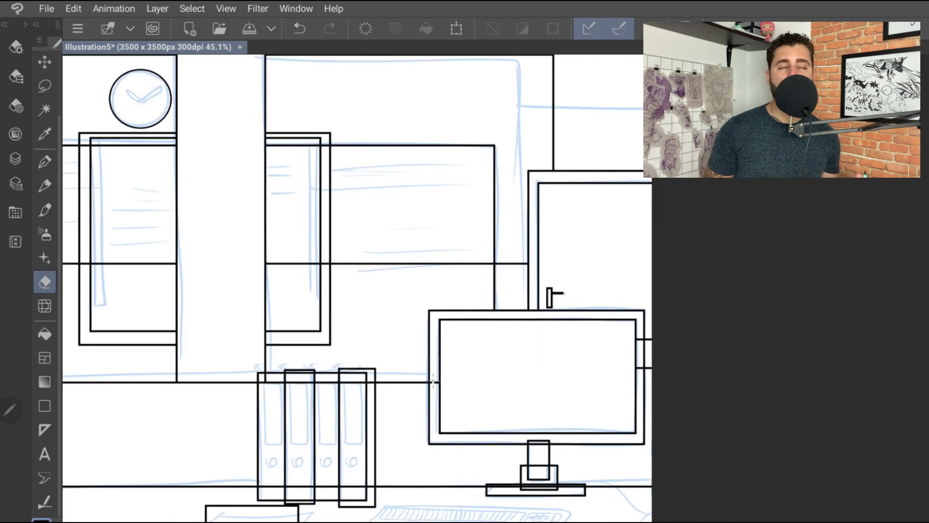
drag(640, 377, 640, 380)
scroll(640, 378, down, 3)
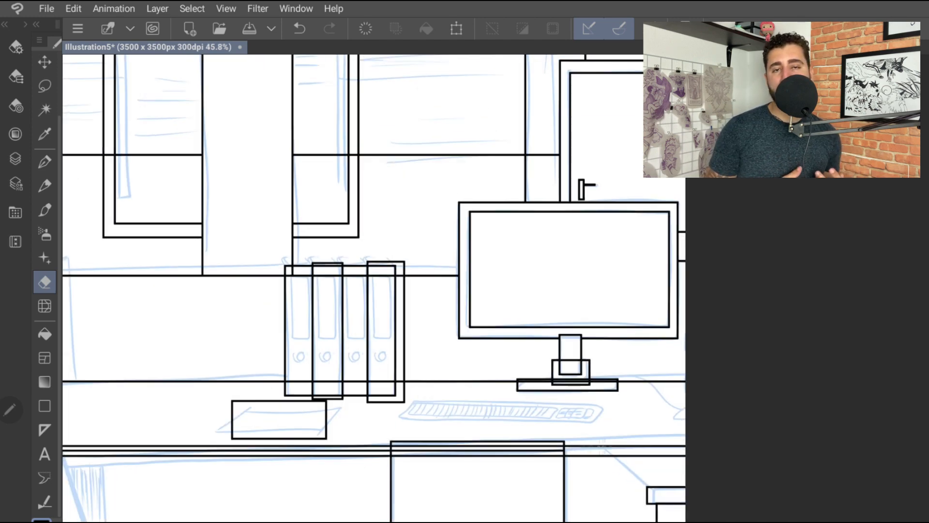
drag(390, 454, 393, 450)
scroll(373, 288, down, 1)
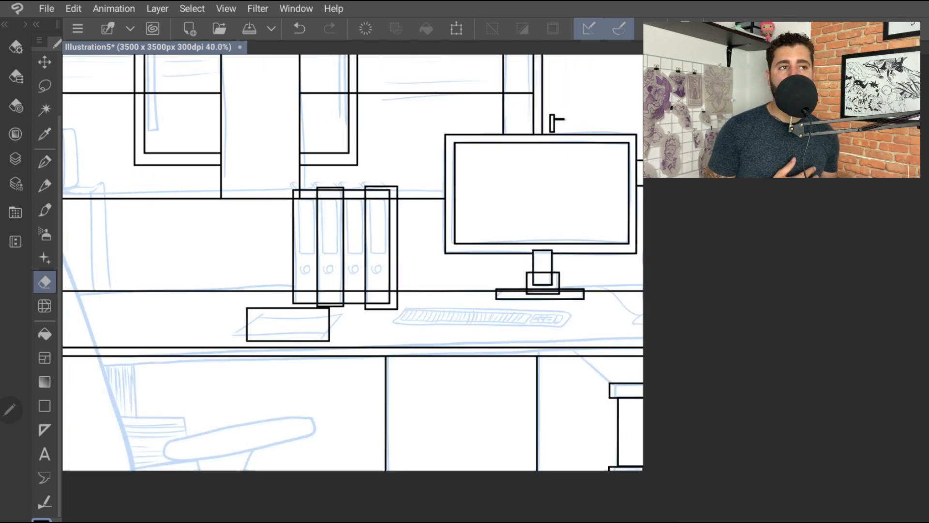
Erase the rectangle over the desk paper and the window post lines extending beyond the window band
scroll(459, 170, down, 5)
scroll(458, 170, up, 5)
drag(281, 374, 503, 299)
scroll(372, 288, down, 2)
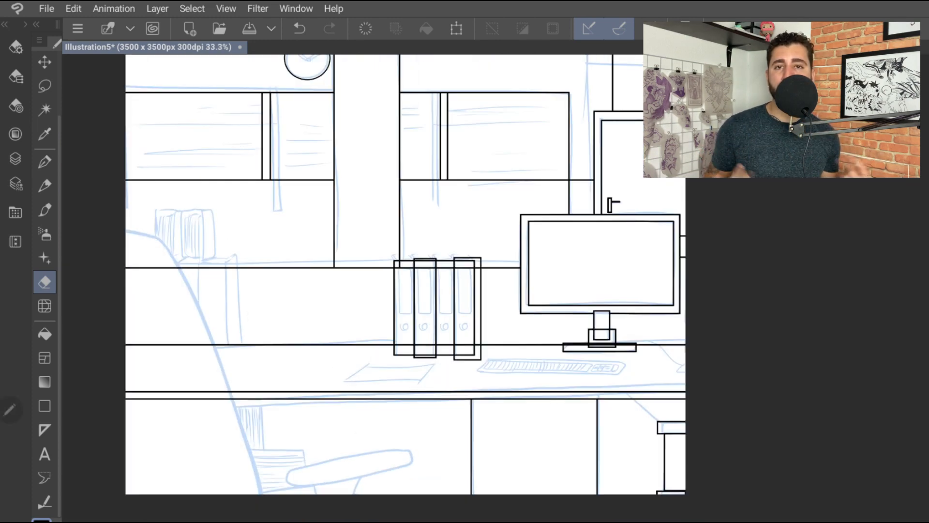
Erase the desk and base lines passing through the block of the monitor stand
scroll(639, 334, up, 6)
drag(369, 376, 511, 381)
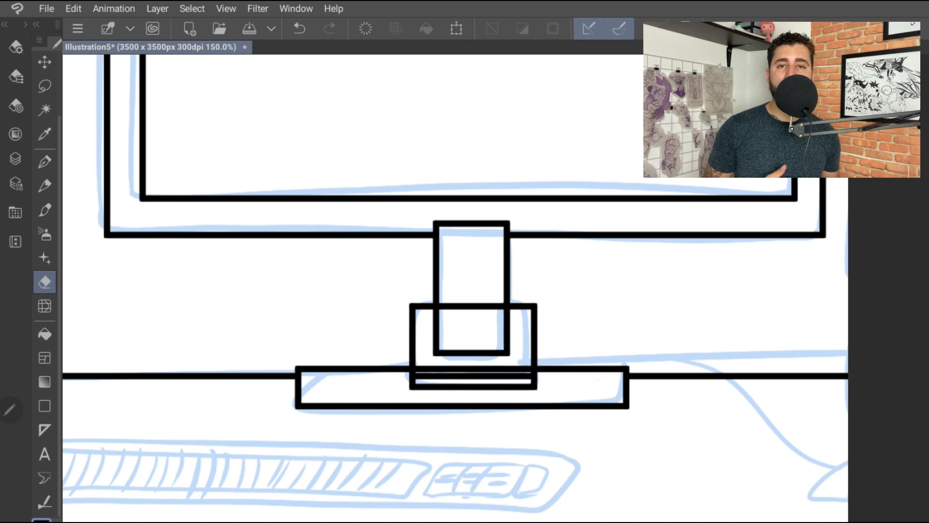
drag(418, 375, 530, 373)
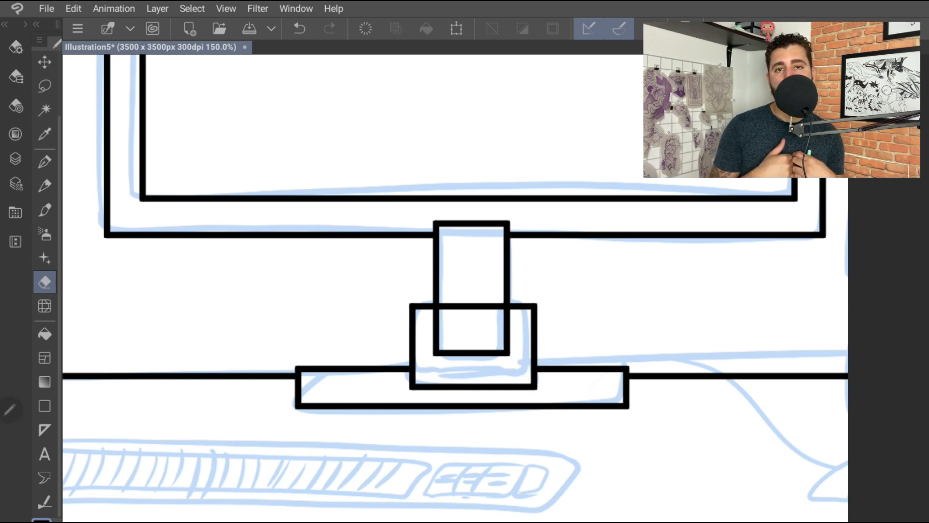
Erase the background lines and overlapping rectangle edges inside the four binders
scroll(550, 368, down, 7)
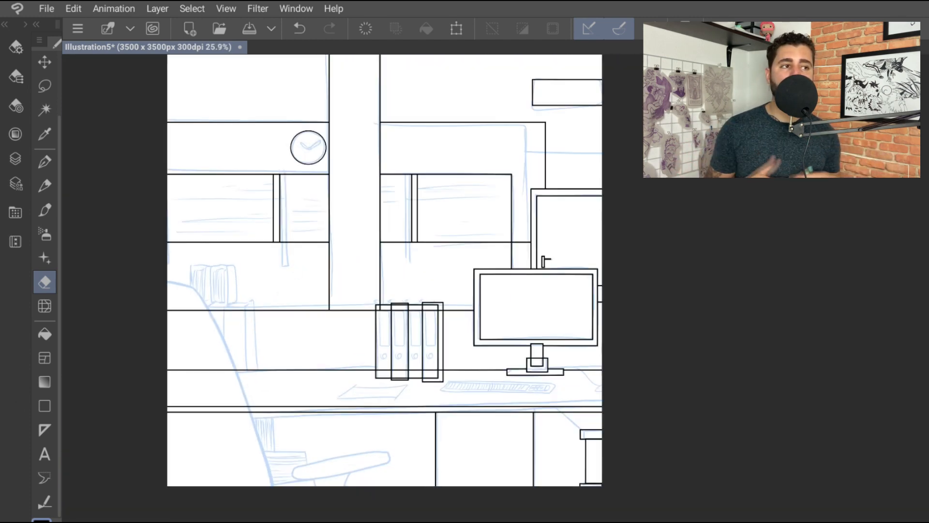
scroll(423, 335, up, 6)
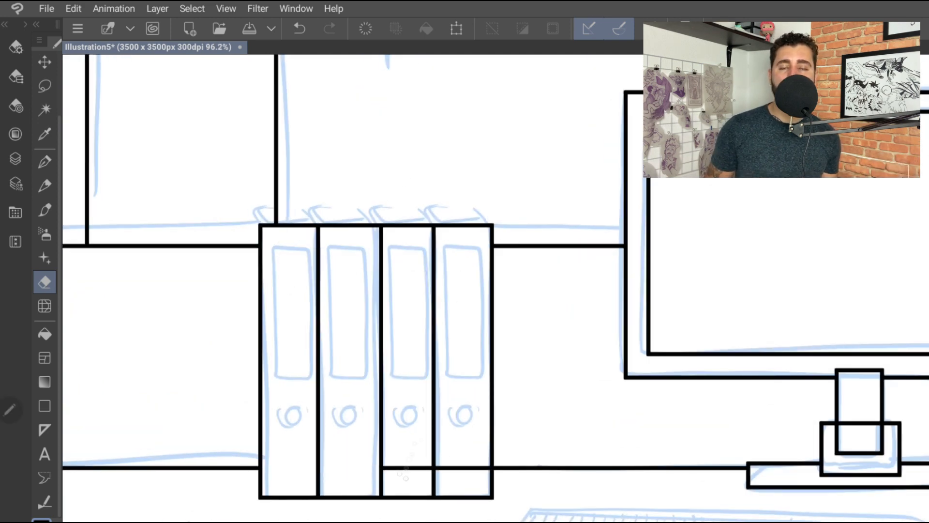
key(p)
scroll(471, 137, up, 2)
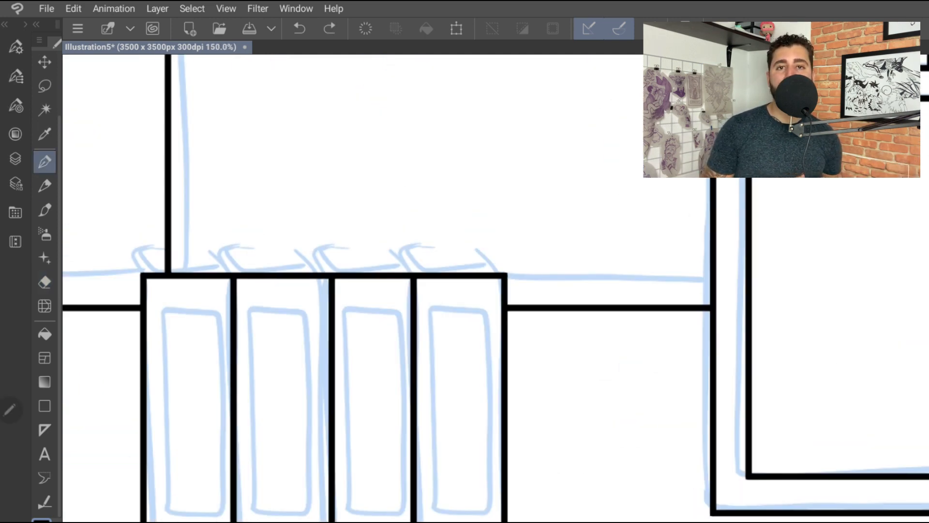
Draw narrow label rectangles on the spines of the binders
scroll(451, 222, down, 3)
key(u)
drag(441, 267, 470, 373)
drag(397, 270, 422, 375)
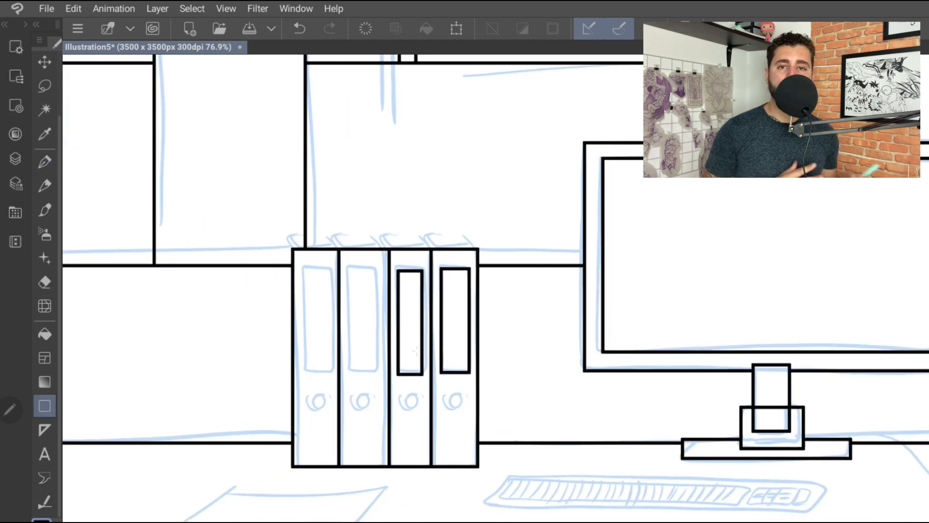
key(ctrl+z)
scroll(422, 374, down, 5)
key(e)
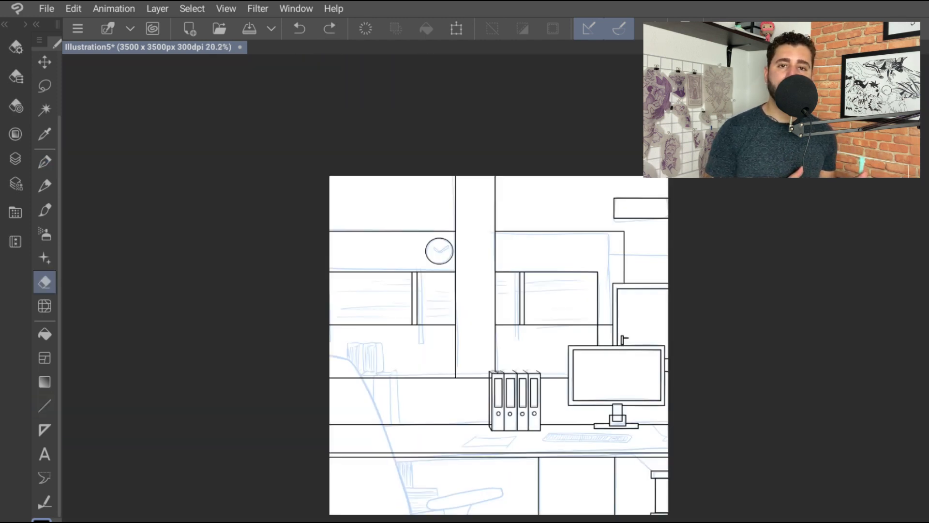
Hatch the tops of the two leftmost binders with short curved pen strokes
scroll(495, 410, up, 1)
key(p)
scroll(511, 363, up, 6)
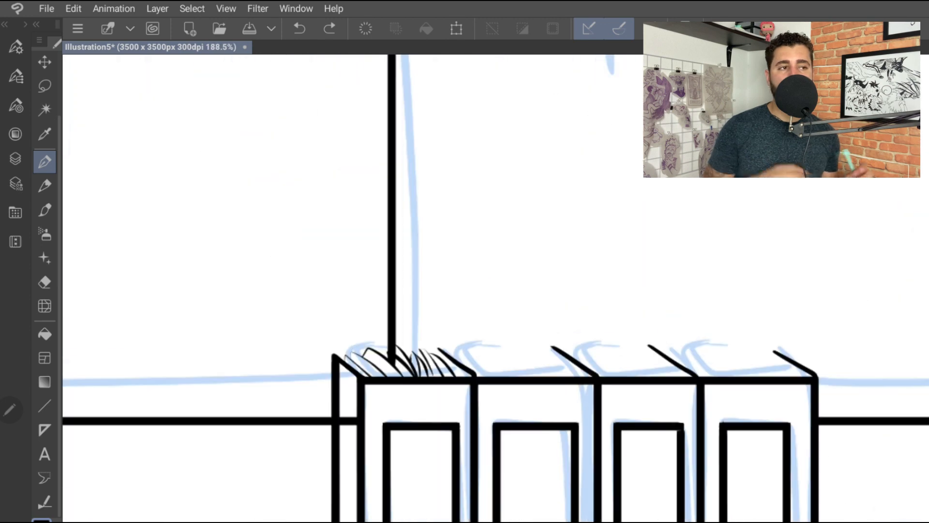
scroll(439, 350, up, 2)
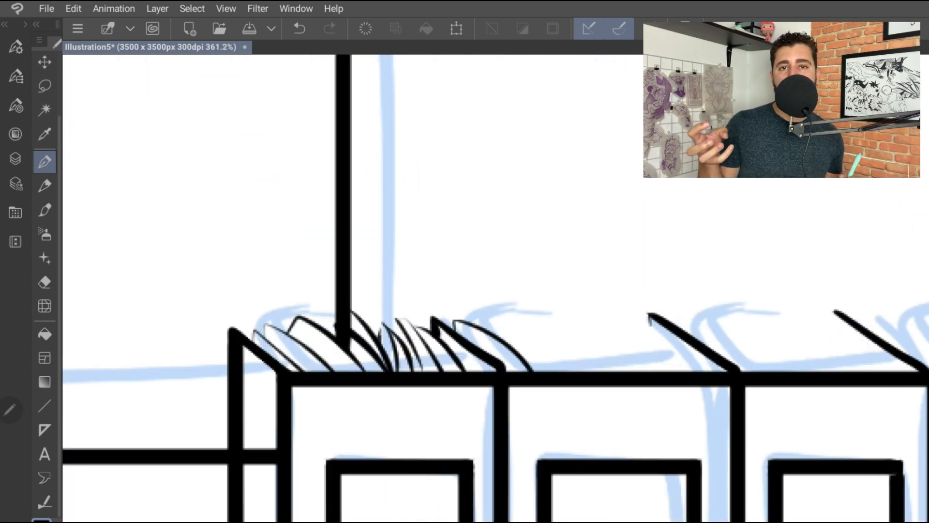
drag(471, 319, 505, 371)
drag(503, 314, 556, 370)
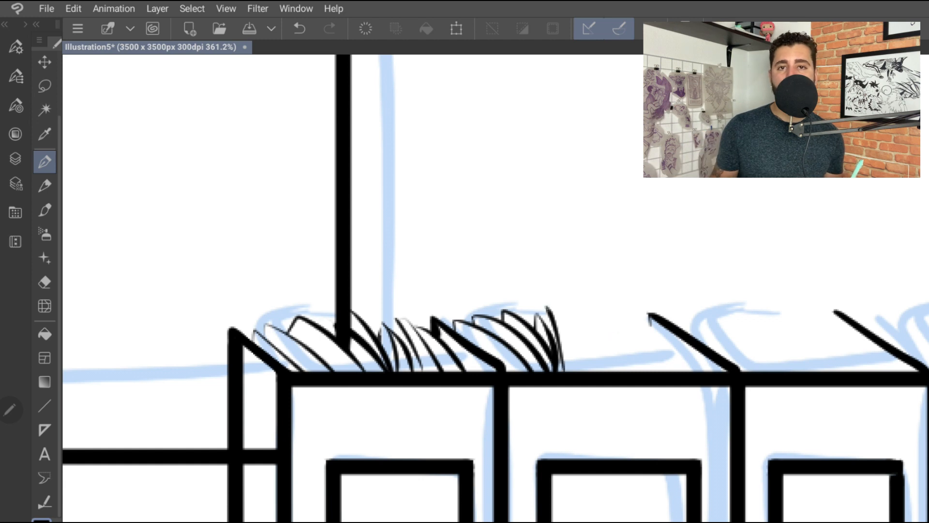
drag(559, 308, 594, 371)
drag(564, 310, 615, 370)
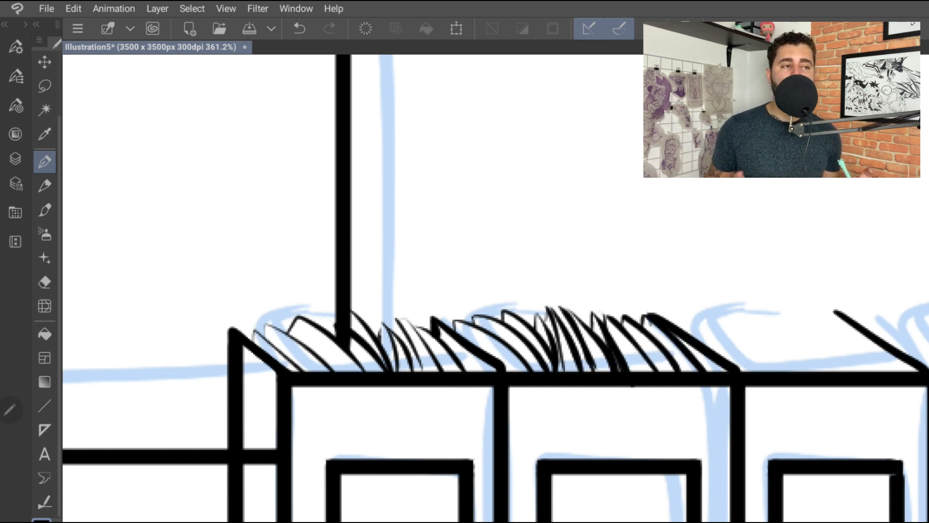
Continue the short curved pen hatching across the tops of the remaining two binders
scroll(496, 289, down, 1)
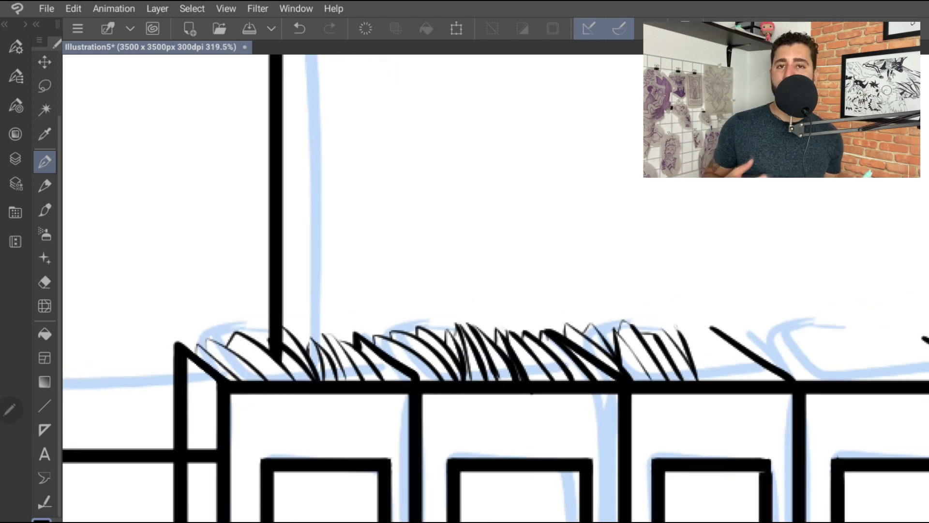
scroll(682, 318, down, 5)
scroll(682, 318, up, 4)
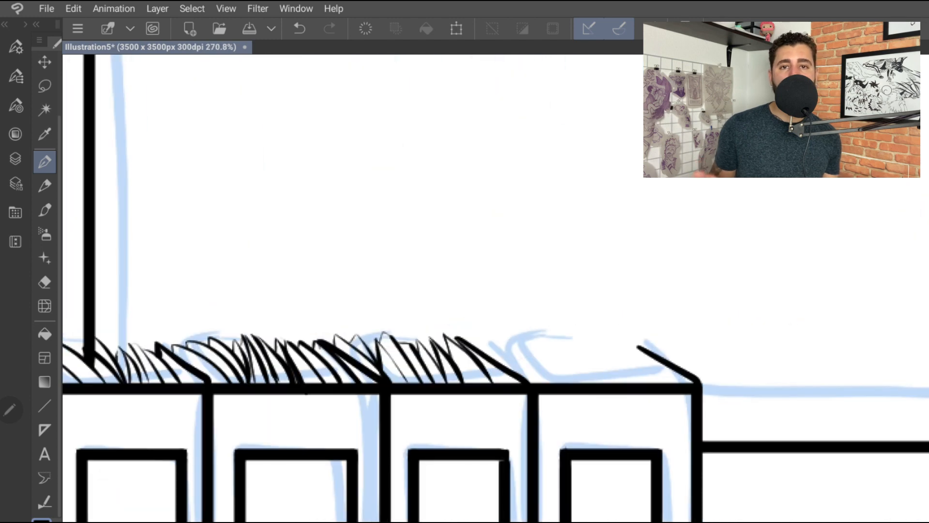
drag(552, 383, 516, 341)
drag(575, 382, 530, 339)
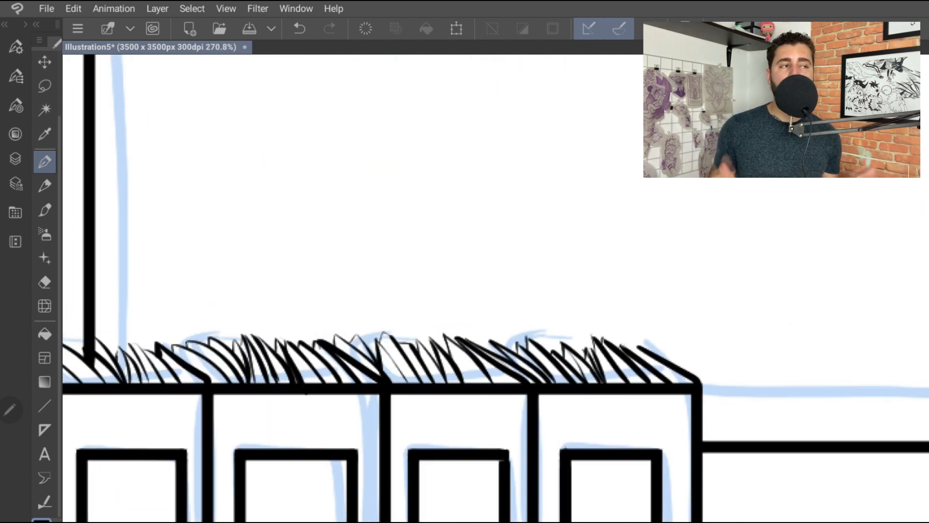
scroll(495, 288, down, 8)
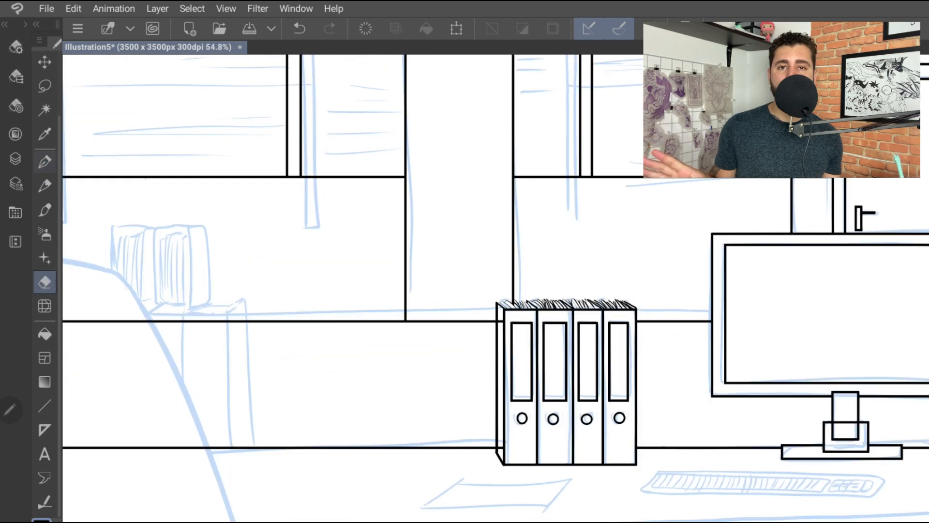
scroll(521, 414, up, 5)
key(e)
key(p)
scroll(558, 316, down, 6)
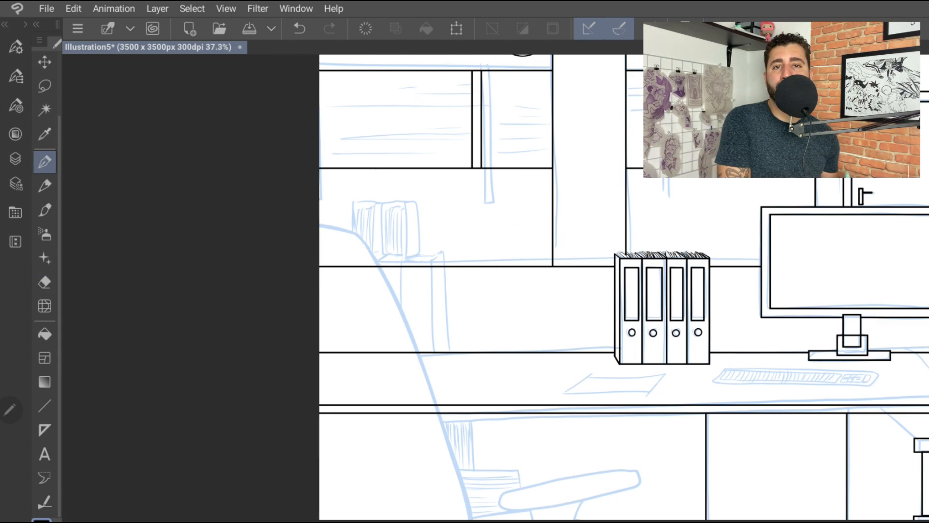
Draw a rectangle over the sketched sheet of paper on the desk
scroll(563, 411, up, 5)
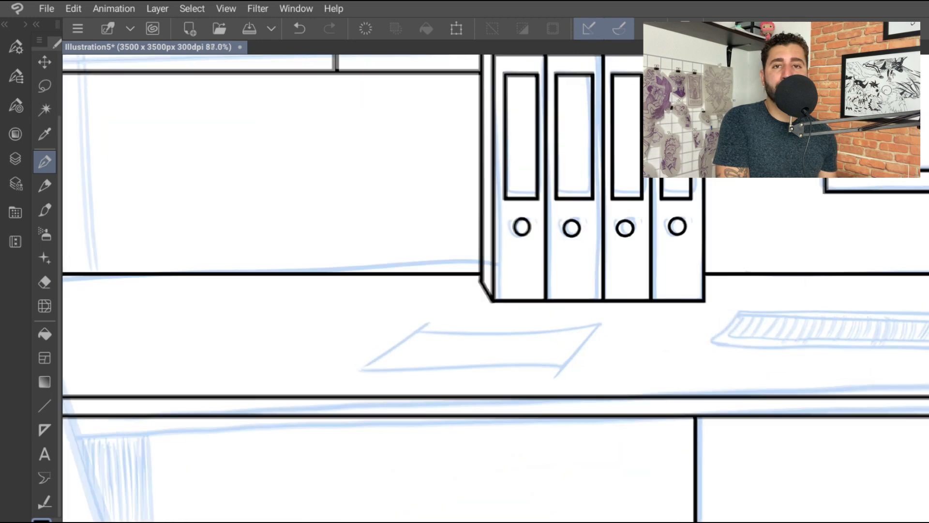
key(u)
click(81, 234)
drag(369, 329, 570, 370)
Lasso the paper rectangle and distort it into a slanted parallelogram matching the sketched sheet on the desk
key(m)
mouse_move(465, 386)
mouse_down()
mouse_move(342, 382)
mouse_move(598, 377)
mouse_up()
key(ctrl+t)
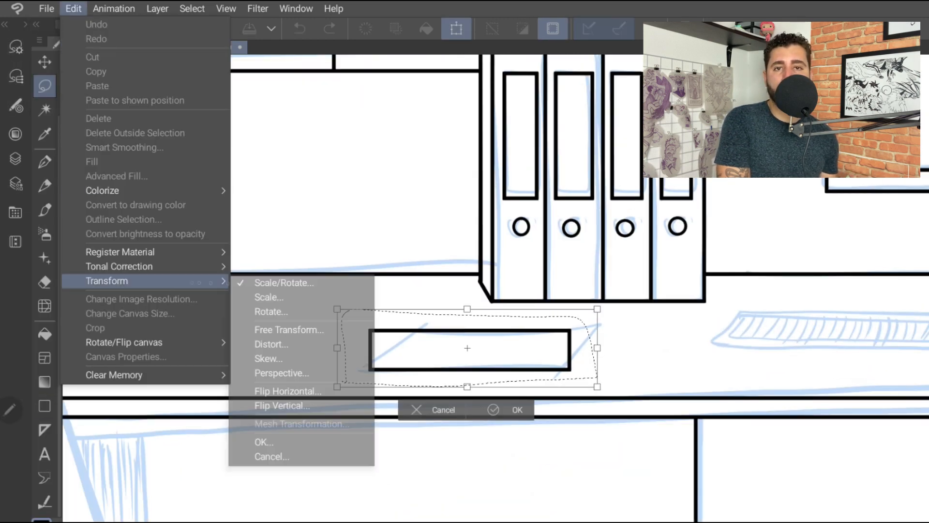
drag(588, 313, 565, 316)
drag(337, 308, 368, 305)
drag(567, 317, 626, 313)
drag(368, 304, 406, 305)
drag(625, 313, 641, 309)
drag(574, 349, 554, 353)
drag(620, 312, 624, 317)
drag(386, 309, 388, 313)
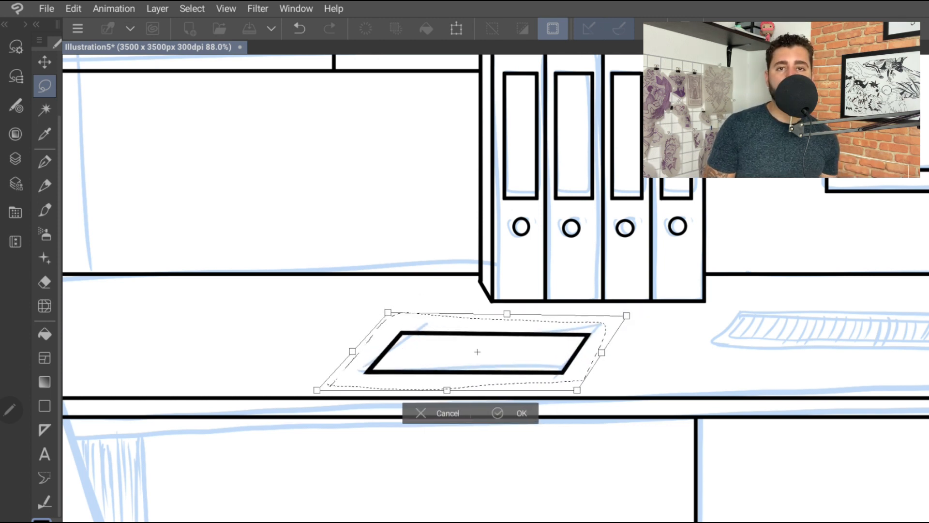
click(513, 413)
click(343, 413)
scroll(489, 310, down, 3)
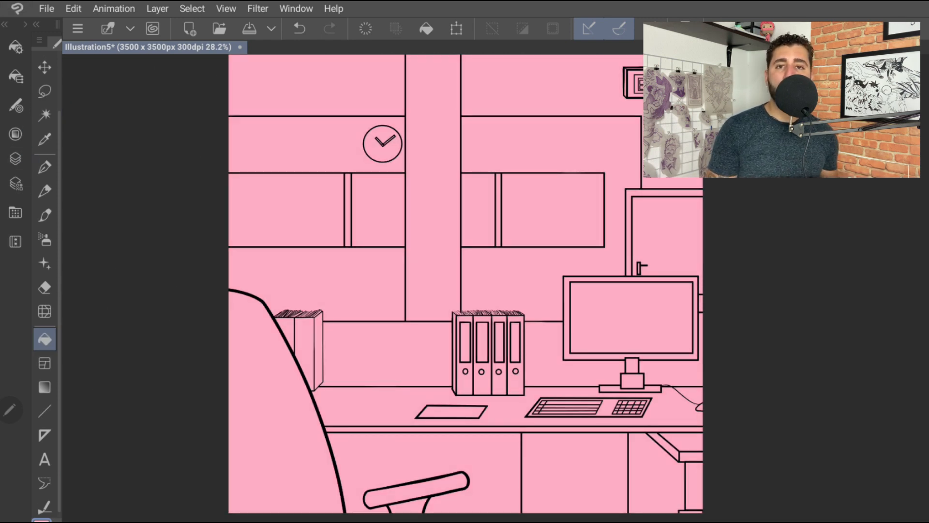
Recolor the flat base fill behind the office line art to a medium pink
click(15, 134)
click(92, 302)
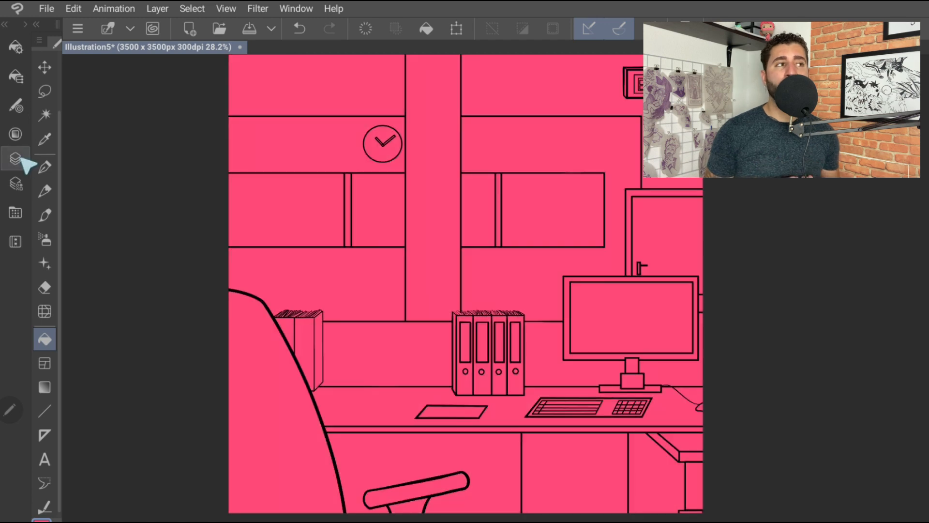
click(16, 159)
click(16, 135)
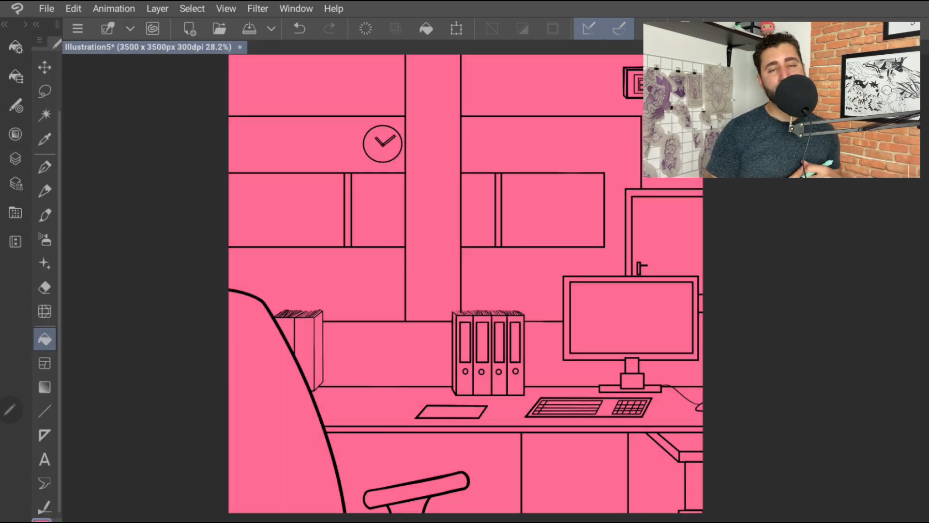
Fill the office chair's backrest, armrest and armrest support with dark grey
click(16, 134)
click(87, 316)
click(480, 279)
key(ctrl+z)
click(15, 46)
click(295, 335)
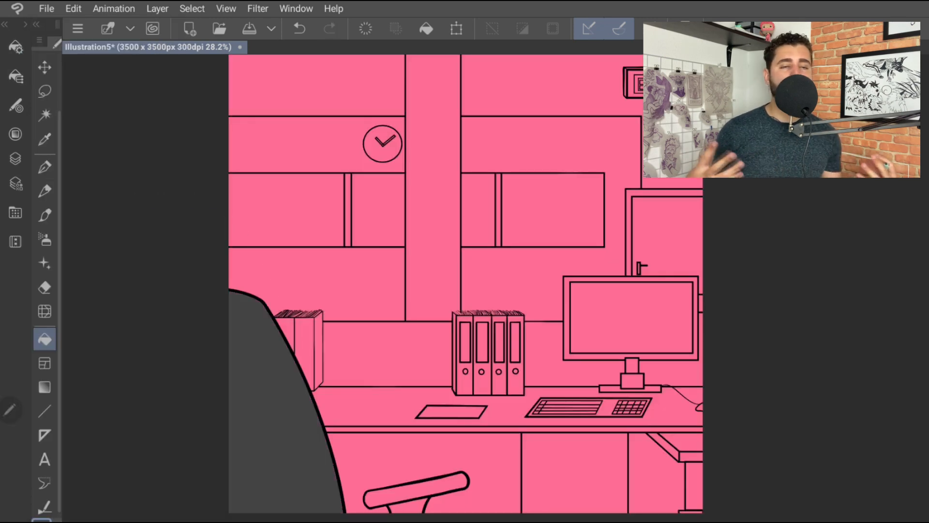
click(426, 486)
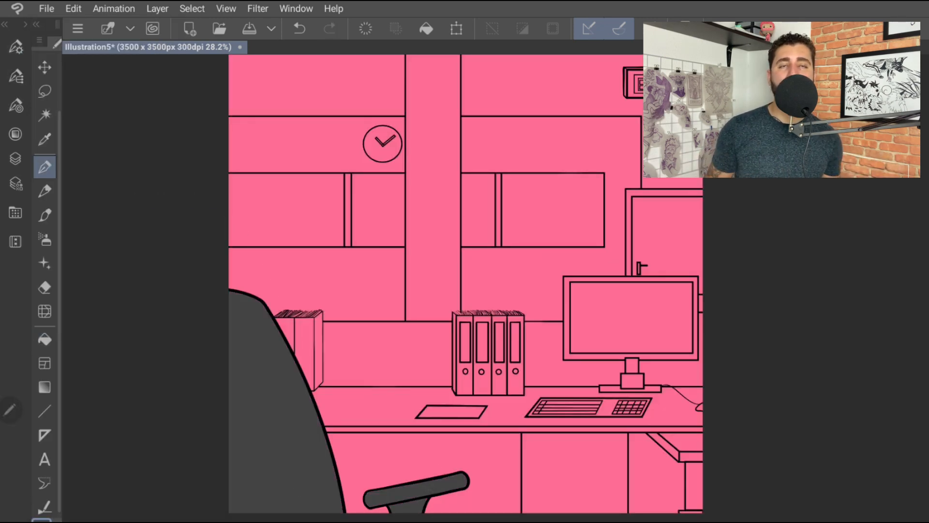
Show the character line art on Layer 5 and move that layer above Layer 4
click(45, 167)
click(16, 159)
click(43, 215)
click(162, 225)
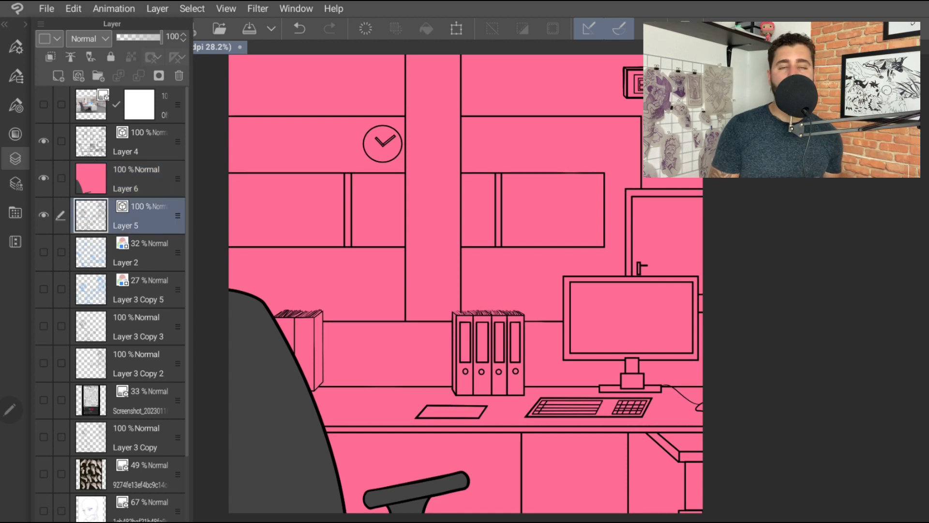
drag(145, 218, 145, 125)
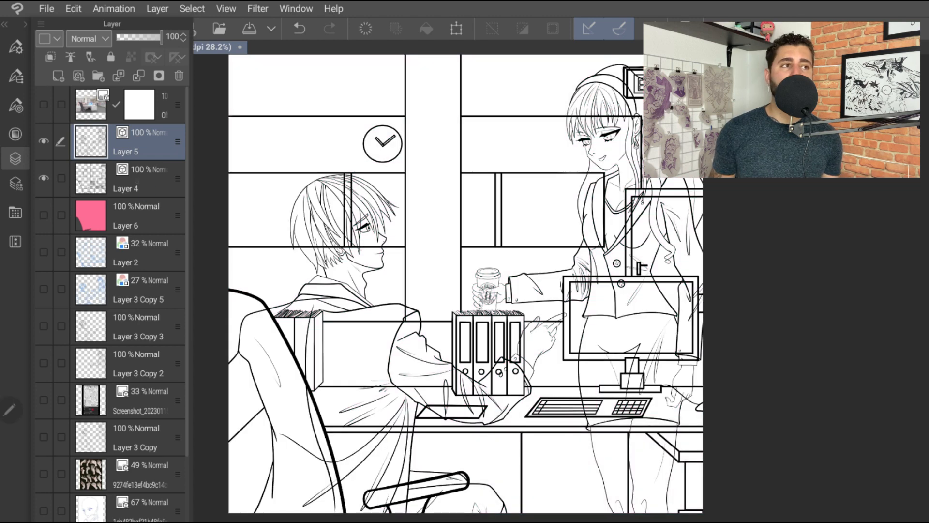
Hide the office line art on Layer 4 and add a new layer between it and Layer 5
click(44, 178)
click(160, 187)
click(59, 76)
click(16, 159)
click(16, 159)
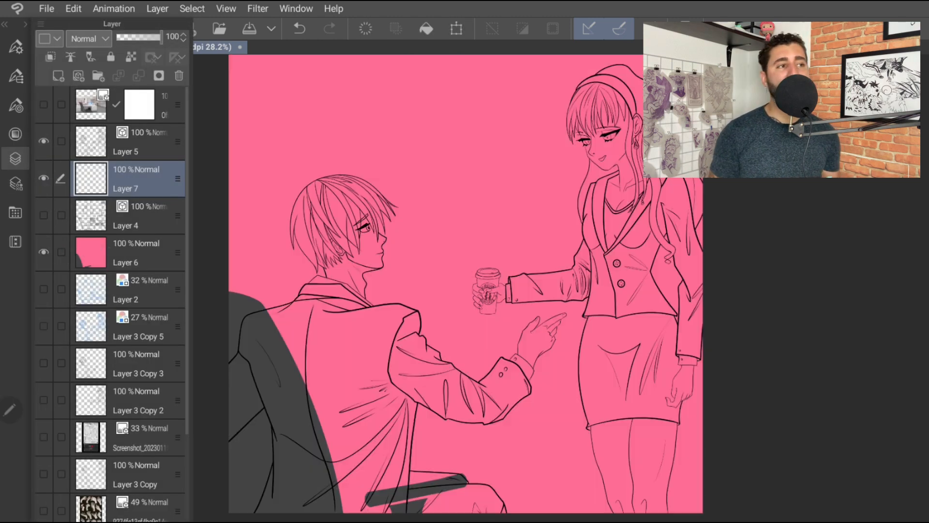
click(16, 159)
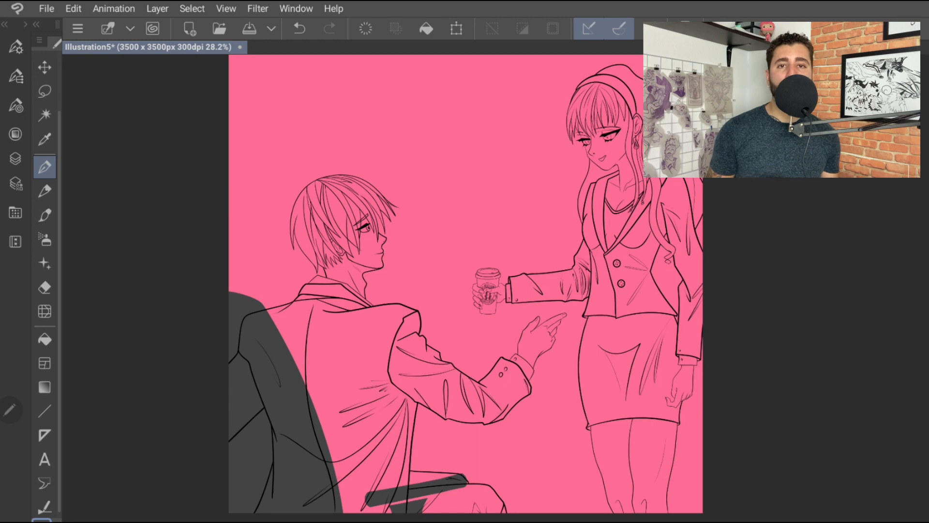
Lower the opacity of Layer 6 to 53% and return to Layer 7 with white as the drawing color
click(15, 159)
click(146, 253)
click(140, 38)
click(150, 188)
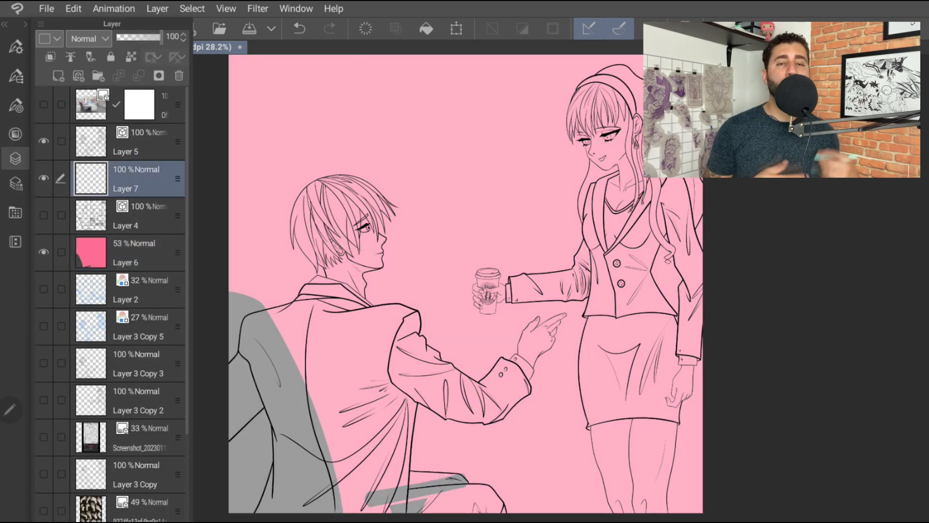
click(15, 159)
click(15, 134)
click(15, 134)
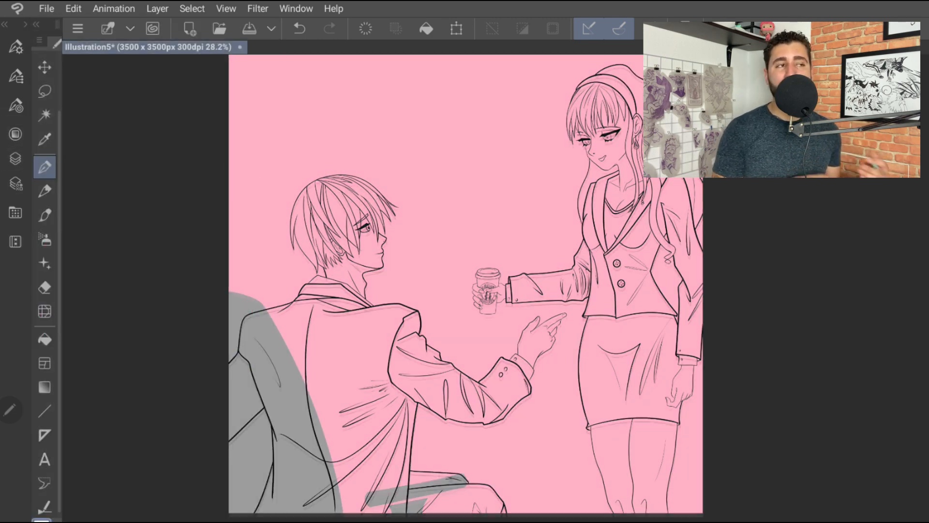
scroll(362, 217, up, 8)
click(16, 159)
click(15, 158)
drag(397, 317, 394, 346)
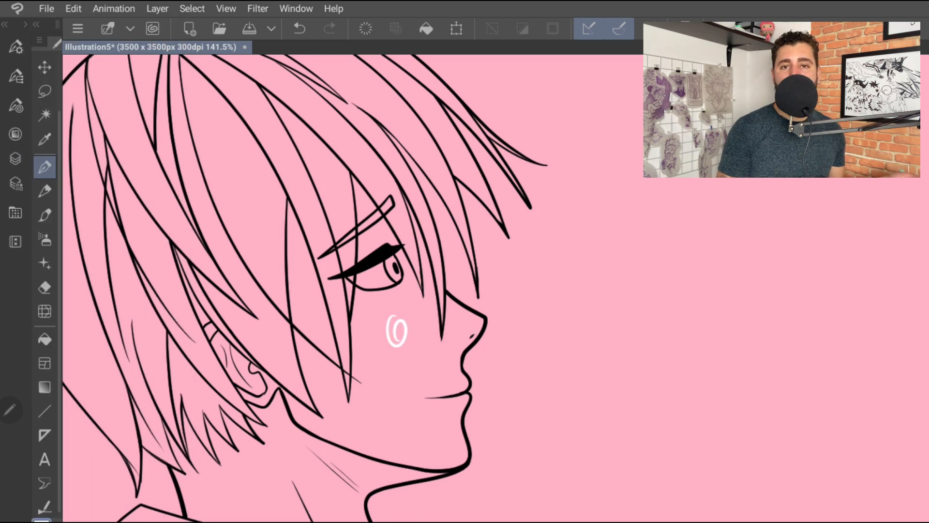
key(ctrl+z)
Paint the whites of both characters' eyes in white with the pen
scroll(398, 267, up, 5)
click(16, 106)
click(170, 73)
click(16, 105)
mouse_move(361, 262)
mouse_down()
mouse_move(277, 298)
mouse_move(316, 324)
mouse_move(394, 314)
mouse_move(351, 312)
mouse_move(300, 291)
mouse_move(346, 302)
mouse_up()
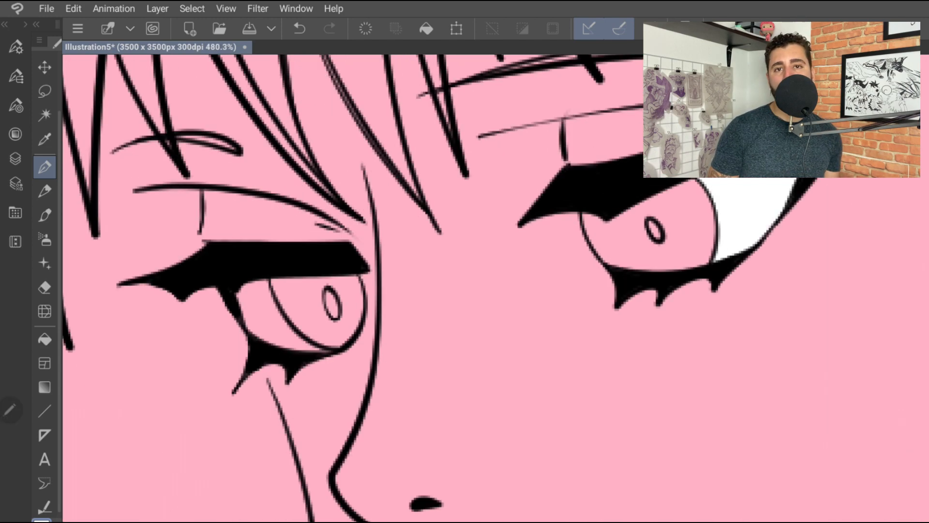
drag(275, 274, 330, 360)
drag(256, 288, 314, 358)
Fill the sections of the seated man's hair with light grey
scroll(564, 225, down, 10)
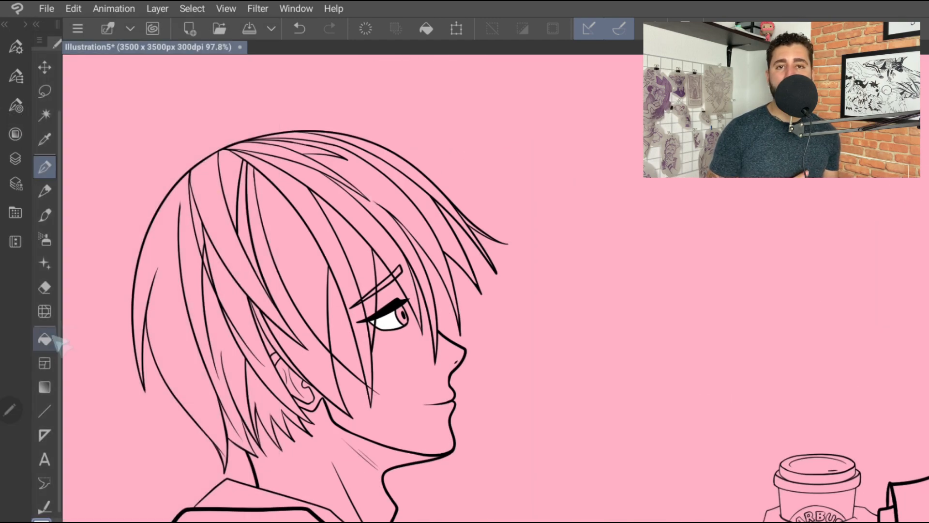
click(235, 271)
mouse_move(236, 271)
mouse_down()
mouse_move(332, 160)
mouse_move(315, 150)
mouse_move(417, 178)
mouse_move(390, 218)
mouse_move(351, 348)
mouse_move(284, 330)
mouse_up()
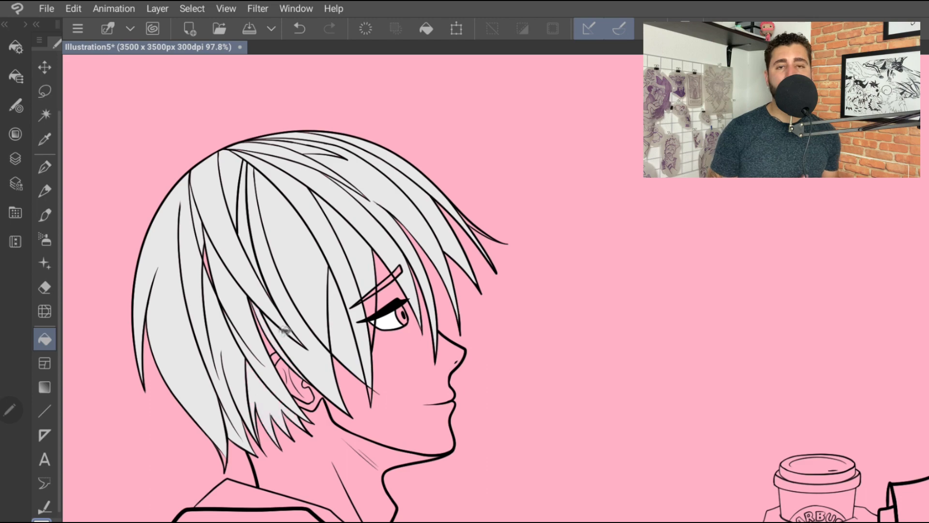
Paint light grey into the unfilled slivers between the hair strands at the man's crown and fringe
click(45, 167)
scroll(159, 219, up, 5)
scroll(496, 289, up, 5)
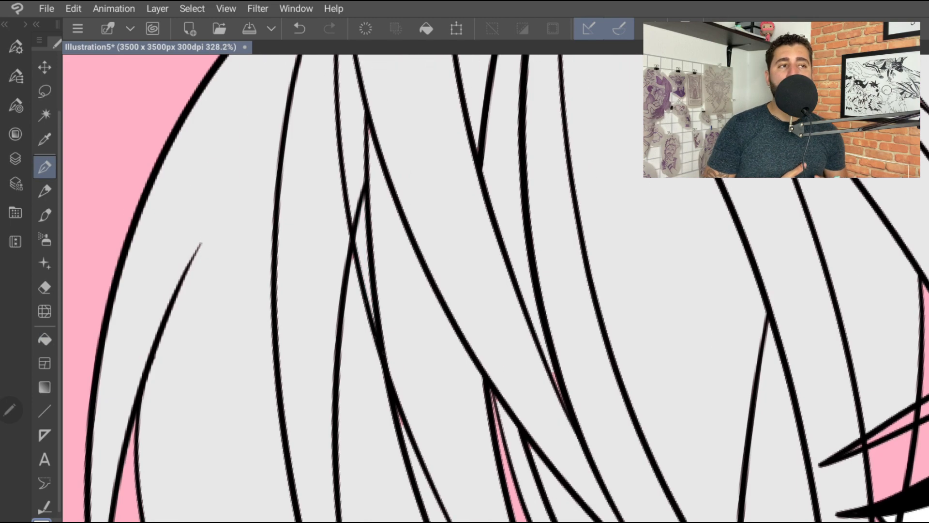
scroll(495, 288, up, 3)
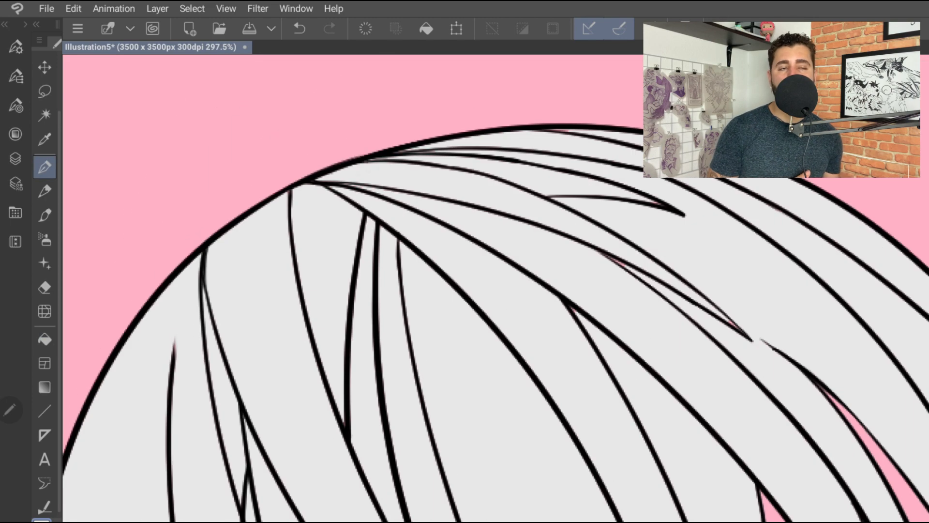
scroll(496, 288, up, 1)
scroll(495, 288, down, 5)
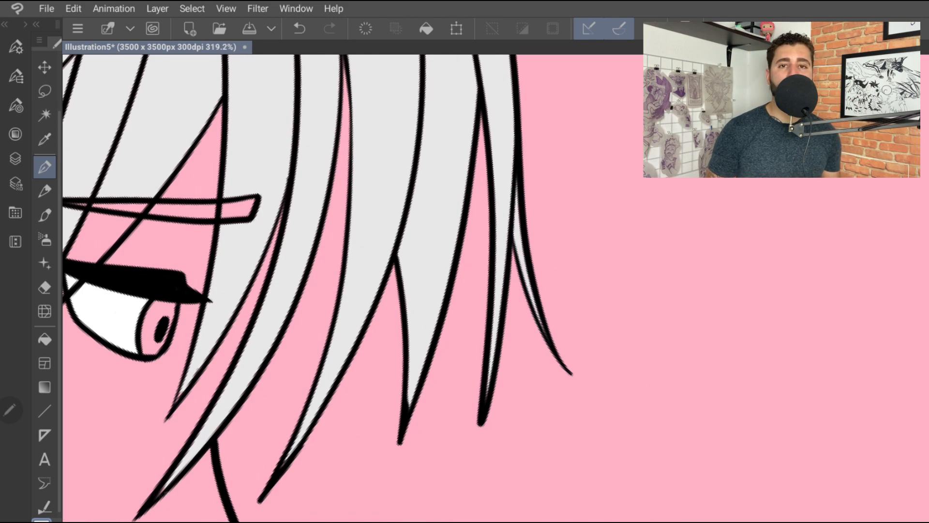
Touch up the light grey in the narrow tips of the seated man's hair across his face and at his nape
scroll(496, 288, down, 3)
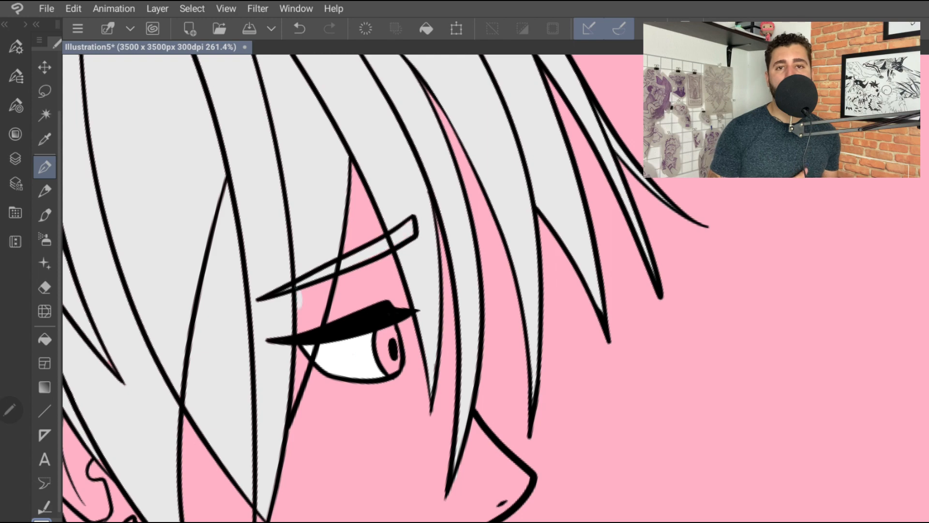
scroll(496, 289, down, 2)
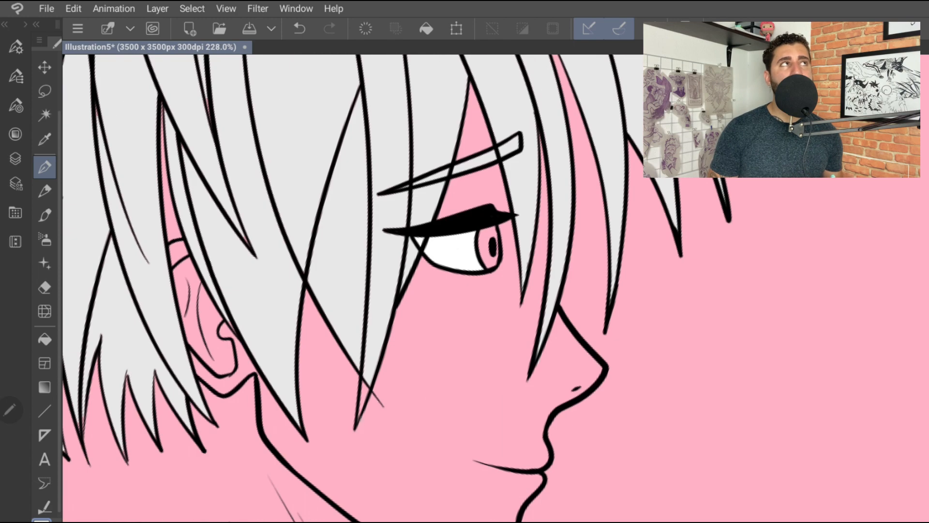
scroll(496, 288, down, 1)
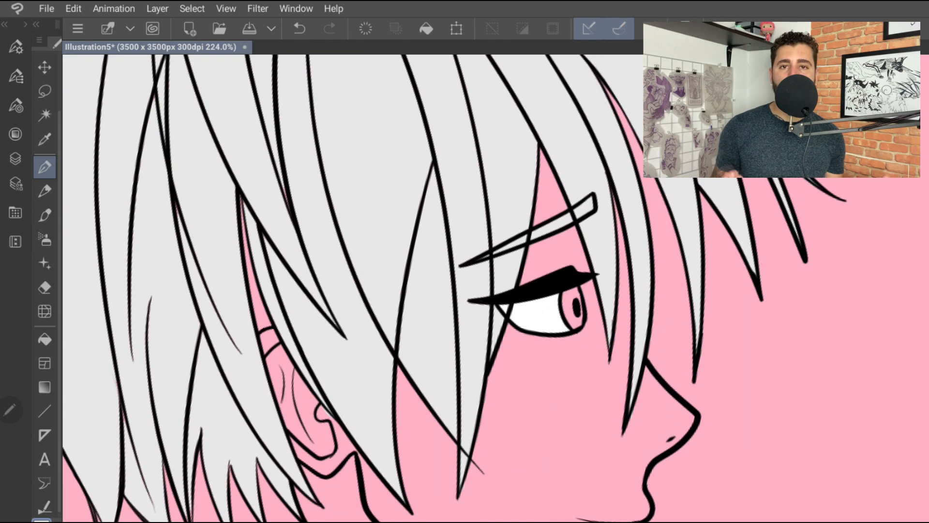
key(ctrl+z)
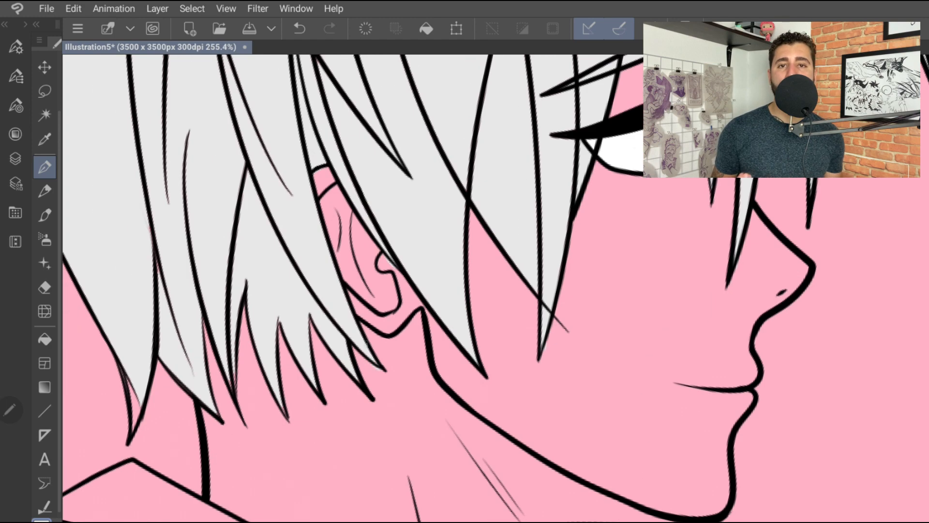
scroll(496, 288, up, 4)
drag(496, 288, 577, 218)
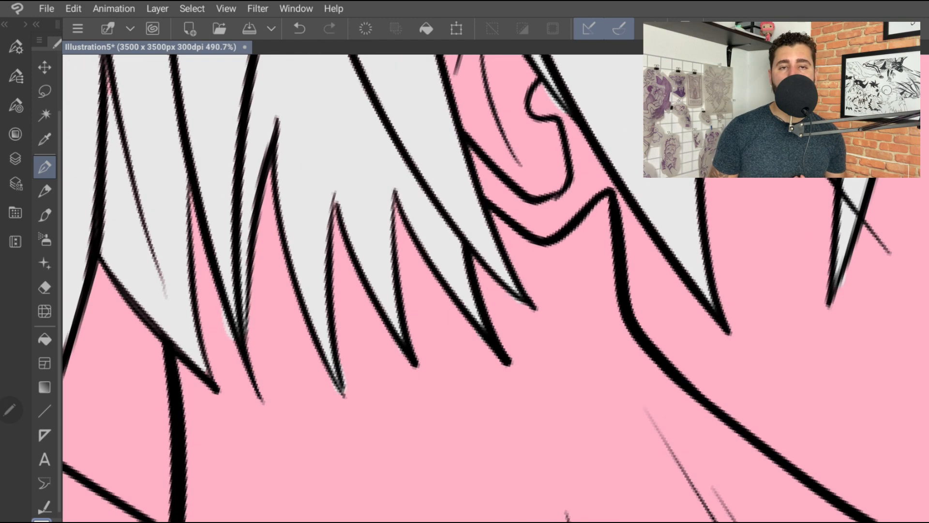
scroll(496, 288, down, 2)
drag(270, 333, 289, 411)
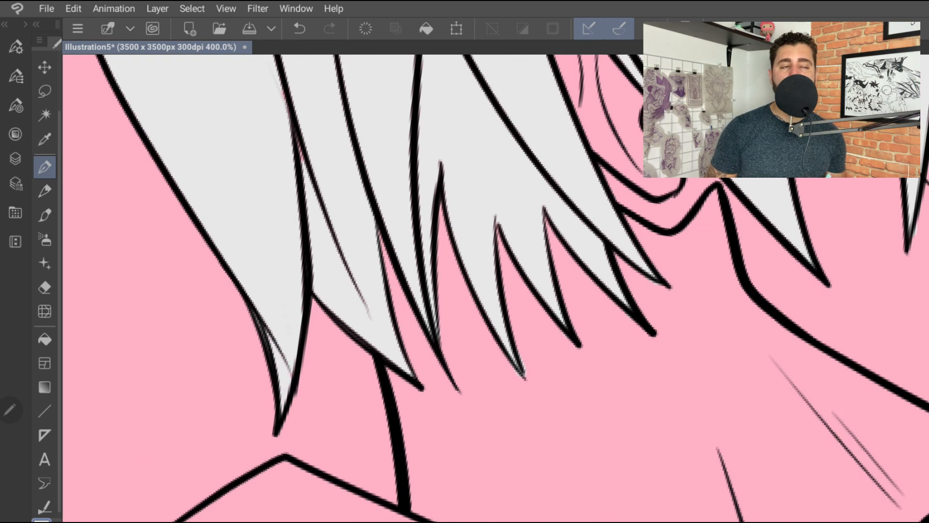
scroll(495, 288, down, 4)
scroll(495, 289, down, 4)
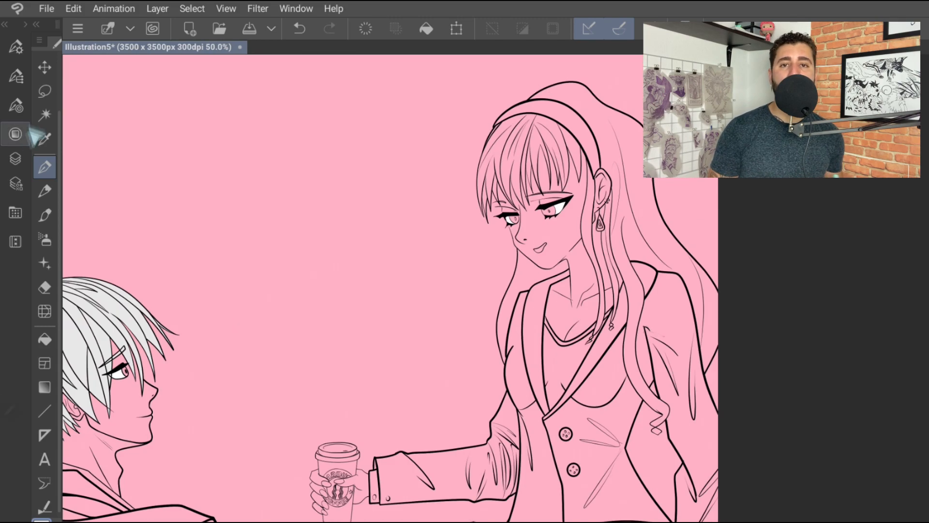
Choose a reddish brown and fill the woman's long hair behind the headband and shoulders
click(15, 134)
click(143, 255)
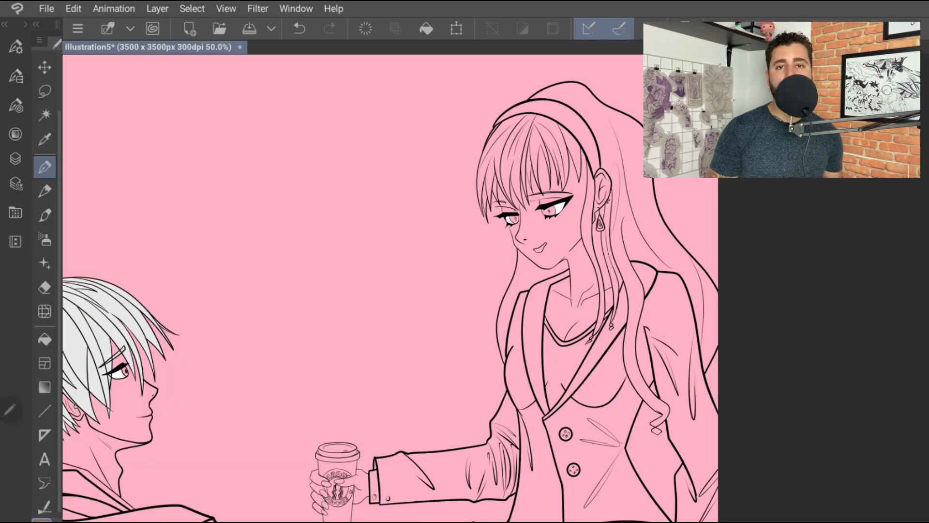
scroll(378, 289, up, 2)
key(g)
click(572, 194)
click(677, 363)
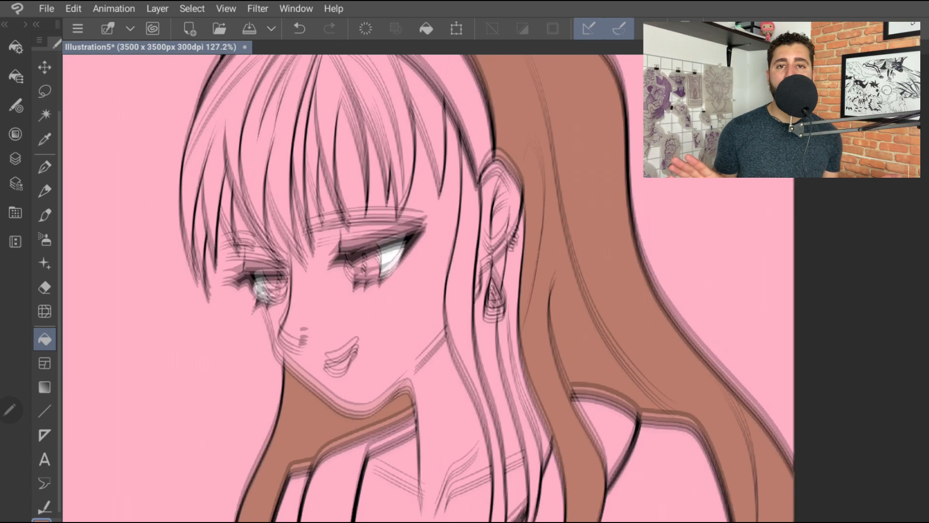
Fill the woman's side strands and the sections of her bangs with the same reddish brown
click(514, 329)
click(421, 101)
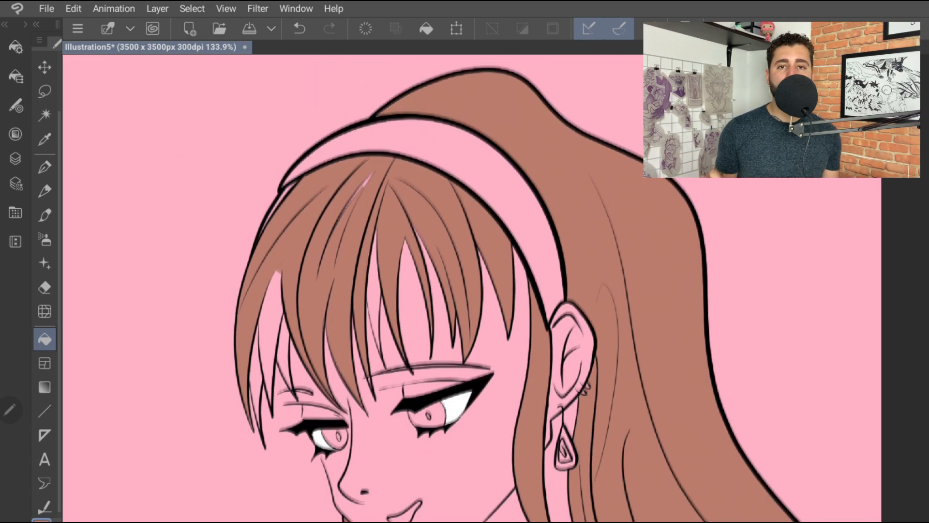
click(273, 348)
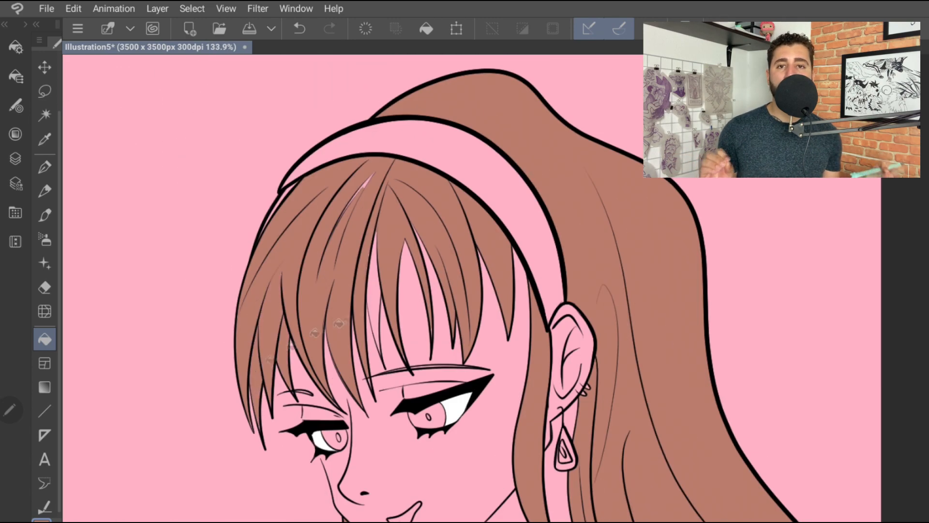
click(374, 290)
Paint reddish brown with the pen into the unfilled slivers between the woman's bangs
key(p)
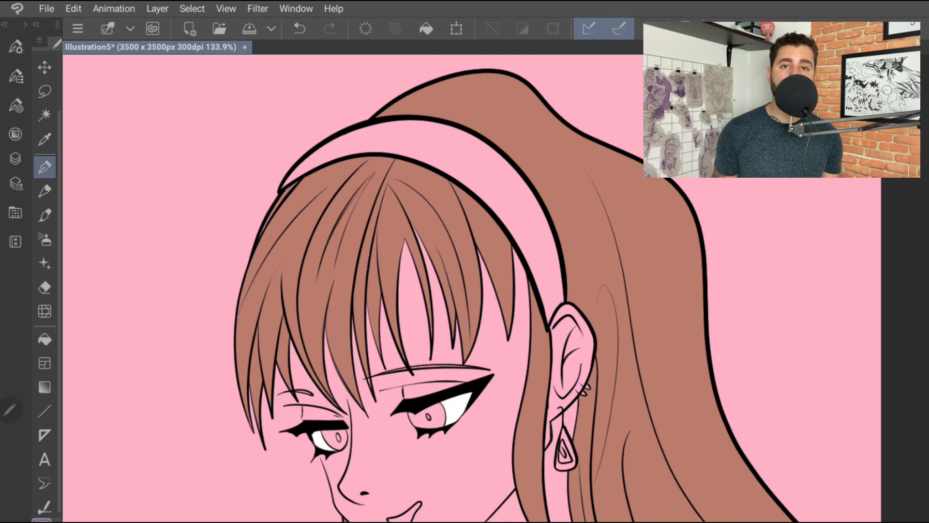
scroll(310, 223, up, 3)
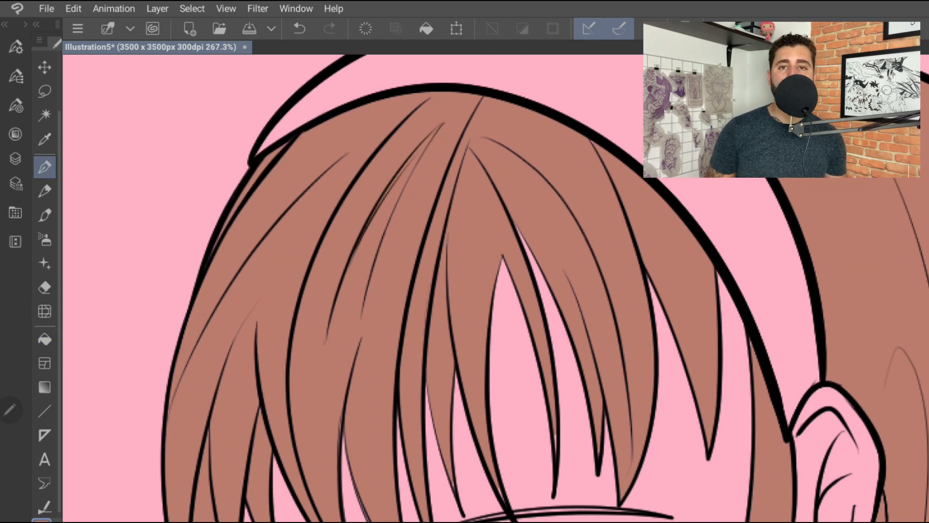
scroll(484, 291, down, 3)
key(ctrl+z)
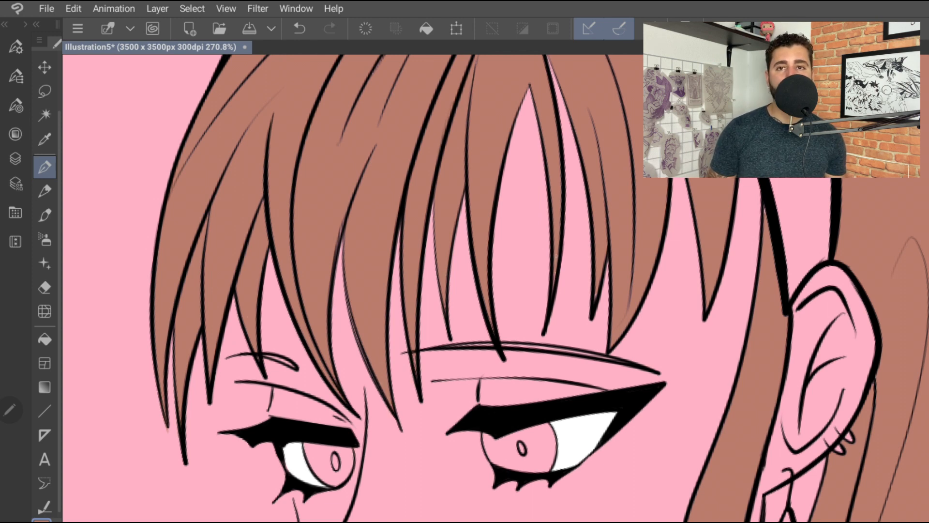
scroll(495, 289, down, 3)
Paint the small twisted ends of the woman's front hair strands reddish brown
scroll(496, 288, up, 5)
drag(583, 234, 579, 268)
mouse_move(580, 279)
mouse_down()
mouse_move(564, 289)
mouse_move(583, 286)
mouse_up()
drag(393, 341, 409, 334)
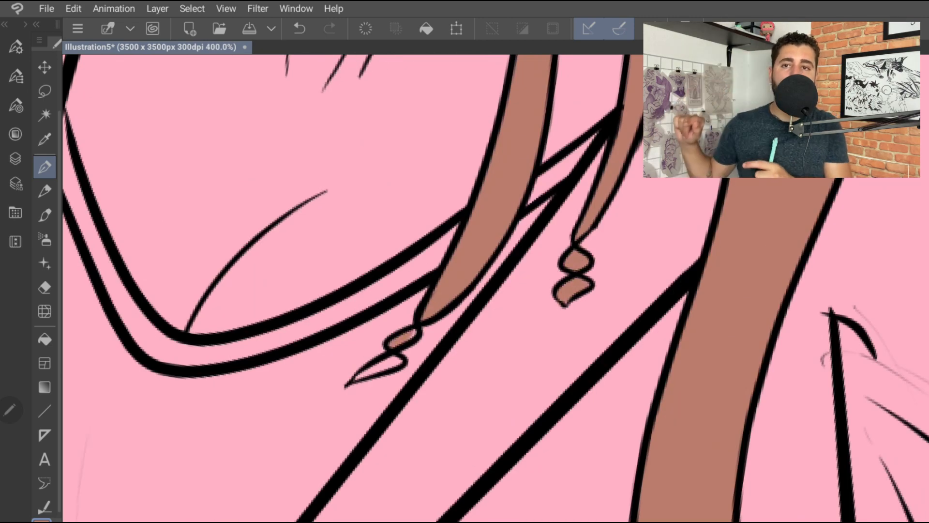
drag(377, 363, 358, 380)
scroll(495, 288, down, 4)
scroll(496, 289, up, 4)
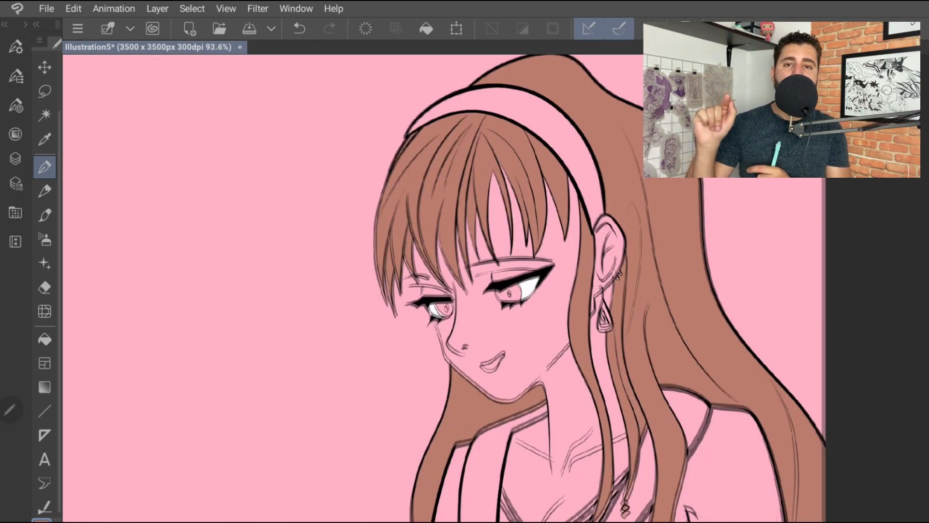
key(ctrl+z)
key(ctrl+z)
key(ctrl+z)
key(ctrl+z)
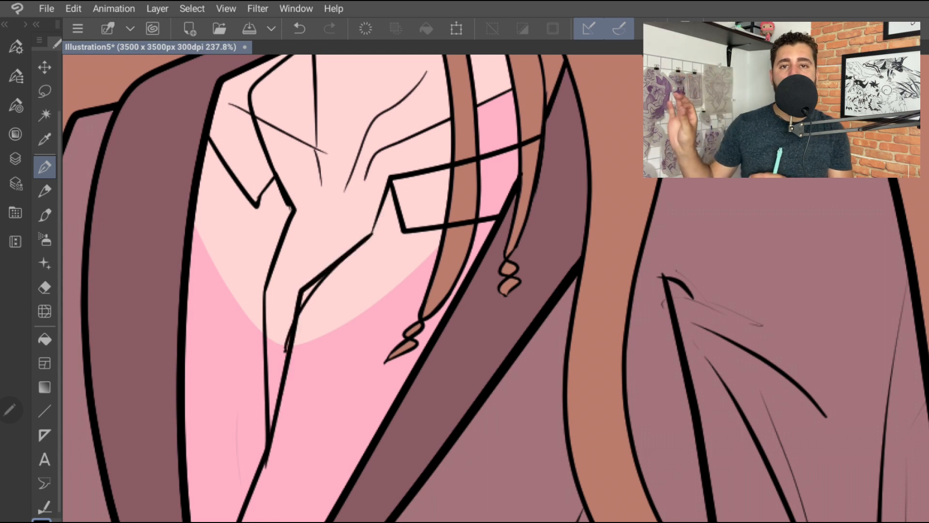
Ink the angular inner edges of the woman's open shirt below the collar and erase the excess line parts
drag(370, 240, 270, 428)
scroll(496, 289, up, 1)
click(45, 287)
mouse_move(293, 247)
mouse_down()
mouse_move(357, 317)
mouse_move(364, 290)
mouse_up()
click(45, 167)
drag(407, 136, 392, 370)
mouse_move(388, 317)
mouse_down()
mouse_move(313, 179)
mouse_move(314, 317)
mouse_up()
Ink the second edge of the shirt's button placket down to where the jacket lapels meet
scroll(495, 289, up, 1)
key(ctrl+z)
mouse_move(367, 180)
mouse_down()
mouse_move(320, 387)
mouse_move(317, 309)
mouse_move(323, 472)
mouse_up()
key(ctrl+z)
scroll(495, 289, down, 1)
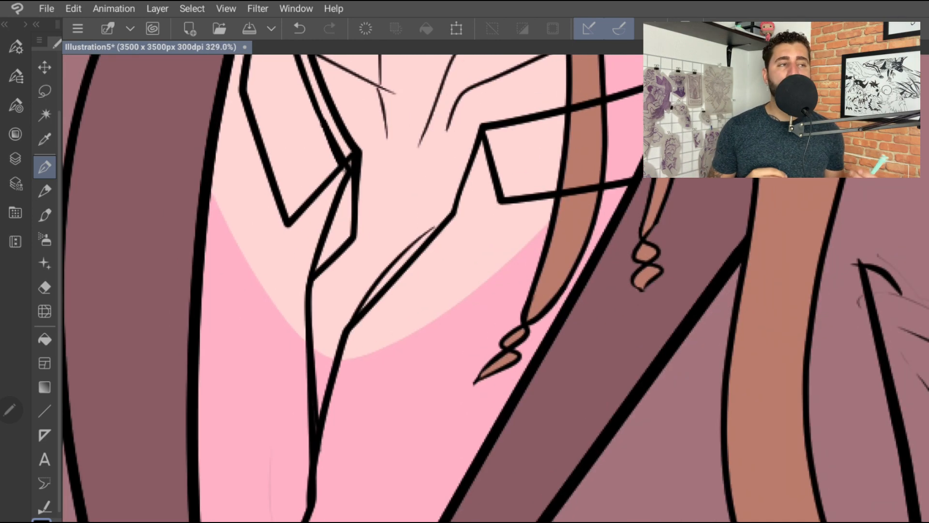
scroll(496, 288, down, 3)
drag(203, 467, 515, 102)
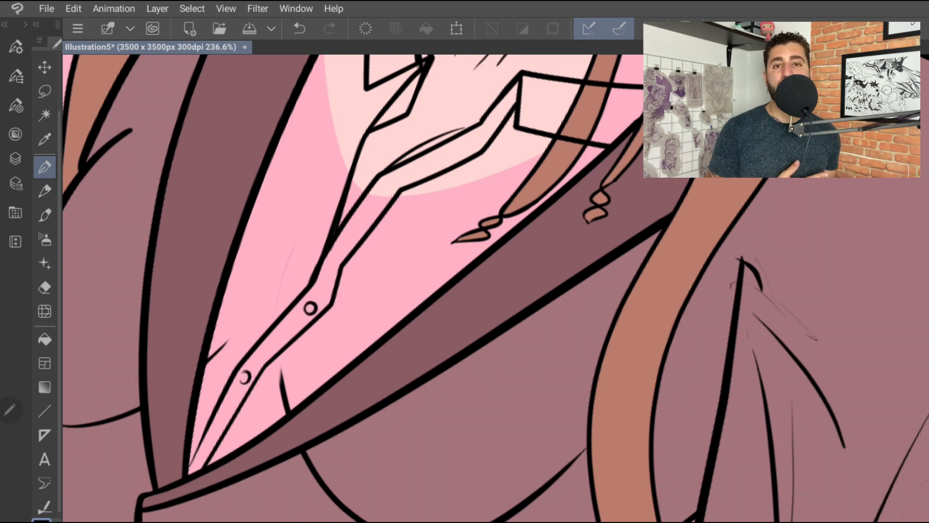
Erase the overlapping line where the shirt front folds beneath the collar tip
scroll(496, 288, up, 1)
key(e)
scroll(495, 288, up, 1)
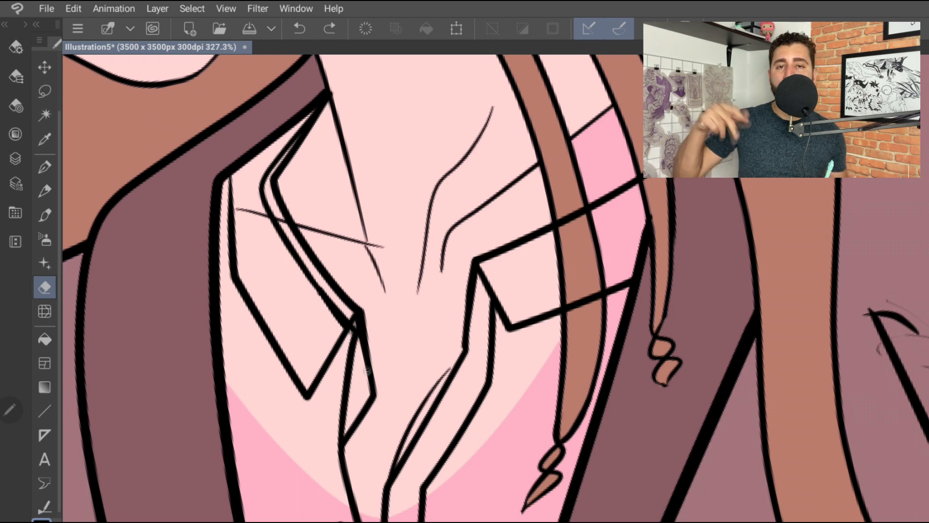
scroll(495, 289, down, 1)
scroll(496, 288, up, 1)
drag(392, 336, 342, 426)
Ink a parallel band line along the shirt collar beneath the hair strands and erase the stray lines around it
key(p)
drag(431, 240, 588, 172)
key(e)
scroll(495, 288, down, 2)
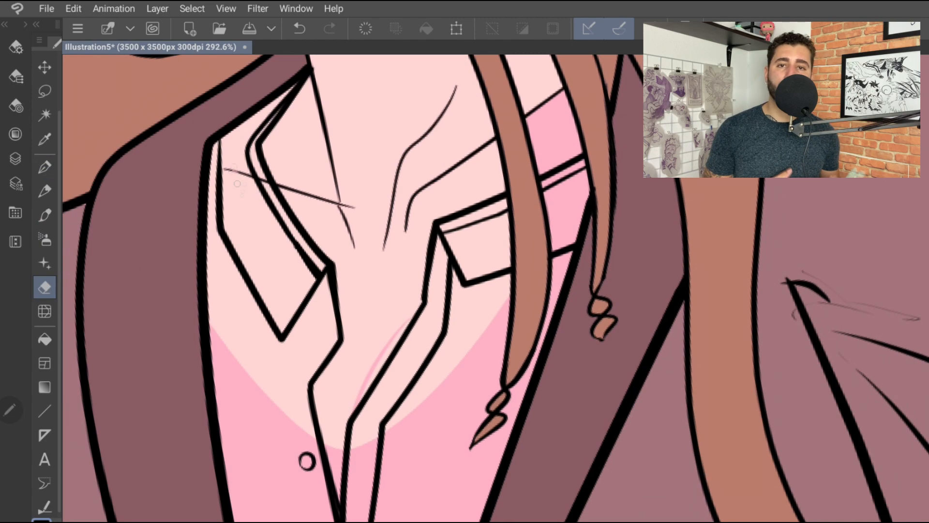
scroll(496, 289, up, 5)
scroll(495, 288, down, 8)
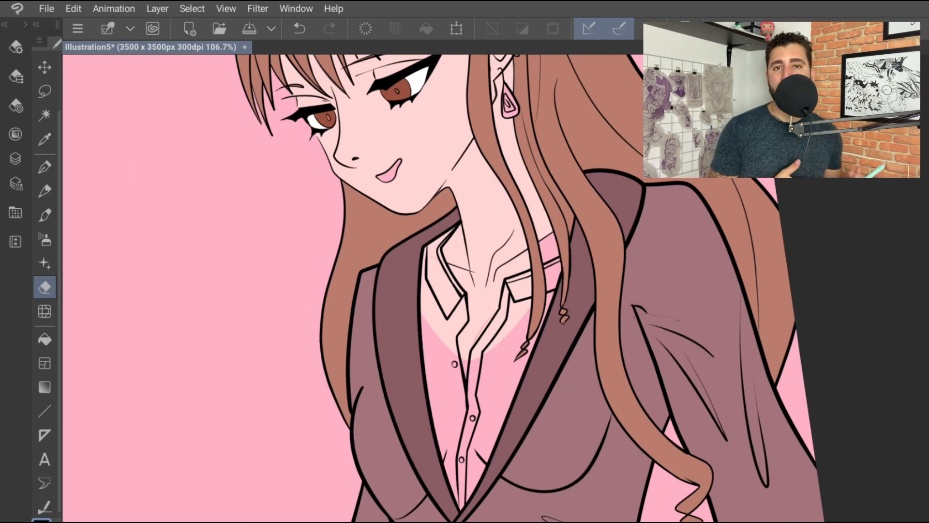
scroll(496, 288, down, 2)
scroll(525, 231, up, 5)
mouse_move(509, 264)
mouse_down()
mouse_move(488, 308)
mouse_move(463, 311)
mouse_move(558, 248)
mouse_up()
click(45, 167)
scroll(493, 271, up, 1)
mouse_move(466, 364)
mouse_down()
mouse_move(560, 306)
mouse_move(543, 317)
mouse_up()
key(ctrl+z)
mouse_move(424, 331)
mouse_down()
mouse_move(532, 254)
mouse_move(508, 242)
mouse_up()
key(ctrl+z)
Erase the remaining stray and overlapping line bits around the woman's shirt collar and neck
click(44, 287)
scroll(553, 269, up, 5)
drag(520, 311, 513, 329)
drag(389, 281, 407, 453)
scroll(402, 339, down, 8)
scroll(581, 251, up, 7)
mouse_move(583, 252)
mouse_down()
mouse_move(587, 267)
mouse_move(628, 220)
mouse_move(621, 233)
mouse_up()
click(45, 167)
click(45, 287)
scroll(584, 216, down, 4)
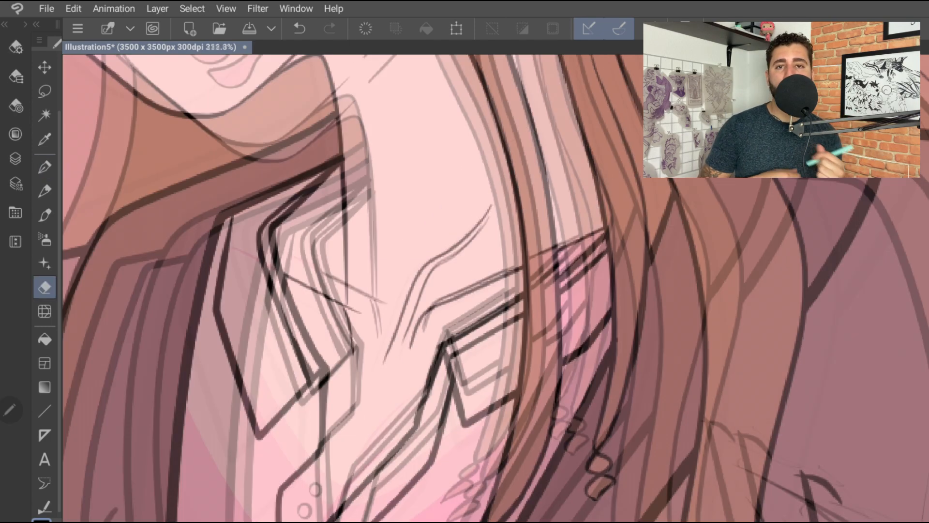
scroll(436, 290, down, 4)
Switch layers and fill the leftover pink gaps on the woman's neck and chest with her skin tone
click(15, 159)
click(150, 178)
click(16, 158)
click(44, 167)
scroll(349, 249, up, 10)
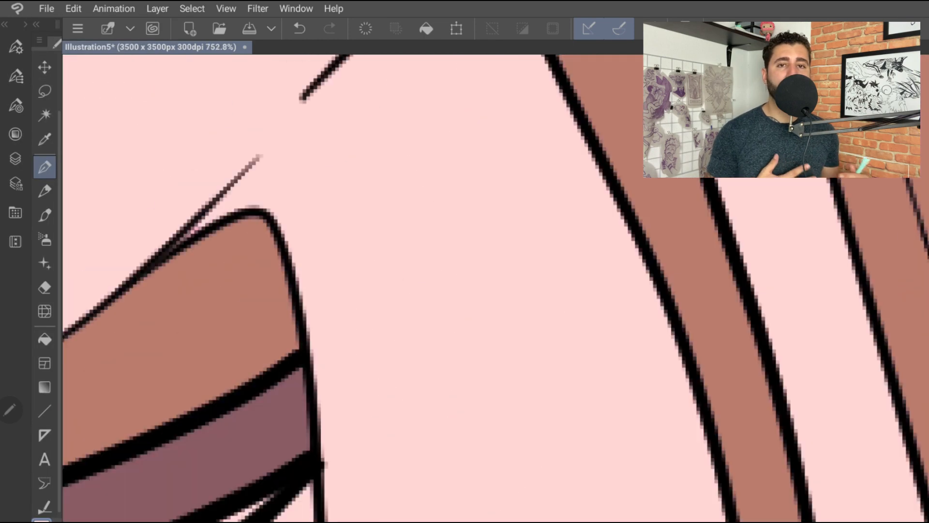
scroll(348, 249, down, 4)
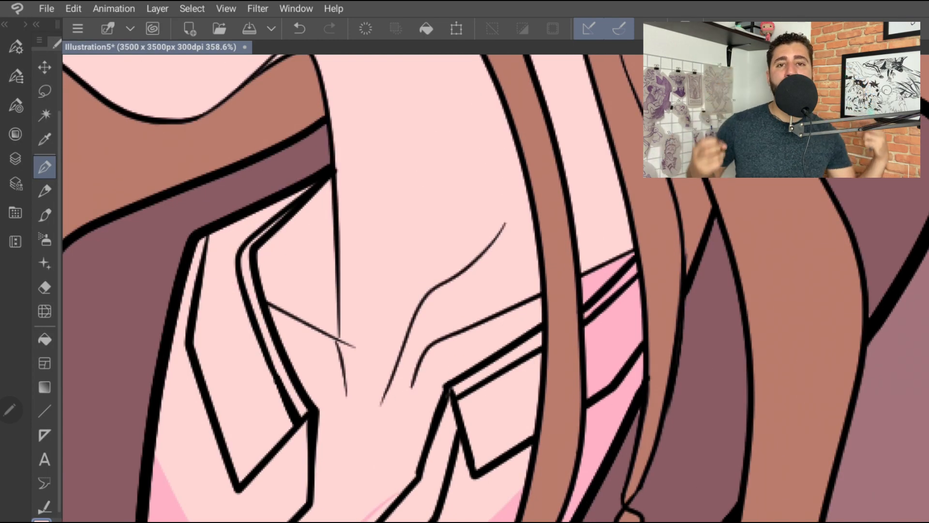
scroll(436, 291, down, 2)
click(45, 339)
click(569, 170)
click(45, 167)
drag(386, 363, 309, 449)
scroll(436, 290, up, 2)
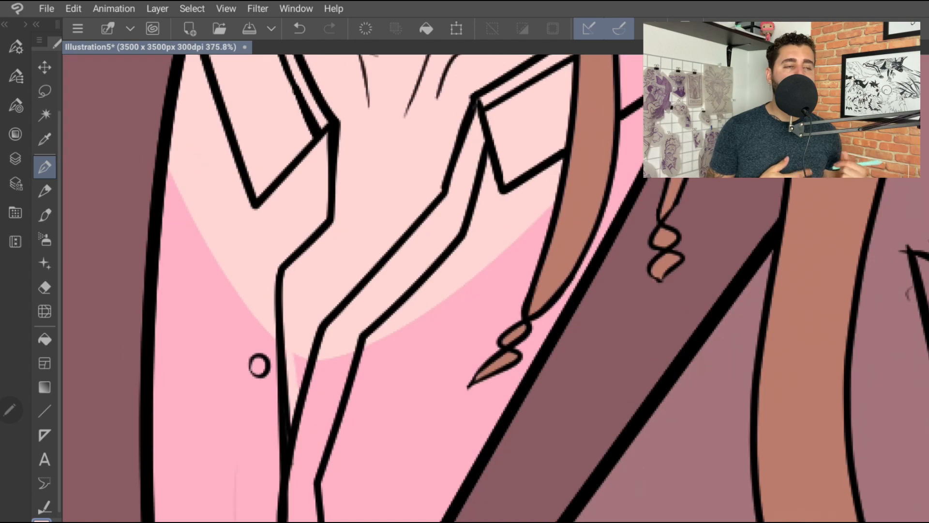
Choose a dusty light pink and fill the shirt fronts and collar pieces inside the woman's jacket
scroll(436, 290, down, 6)
click(15, 134)
click(123, 248)
click(15, 134)
scroll(436, 290, up, 4)
click(44, 340)
click(390, 221)
click(372, 341)
click(15, 134)
click(16, 134)
click(371, 269)
click(500, 344)
click(595, 129)
click(540, 169)
click(385, 179)
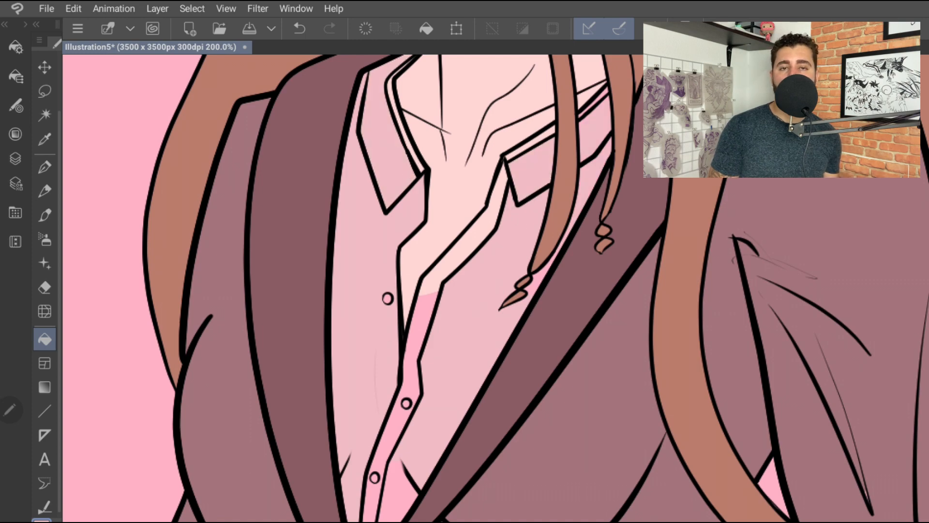
Choose a very pale pink and fill the shirt's button placket and both collar flaps
scroll(435, 290, down, 3)
scroll(435, 290, up, 2)
click(16, 134)
click(15, 134)
click(437, 339)
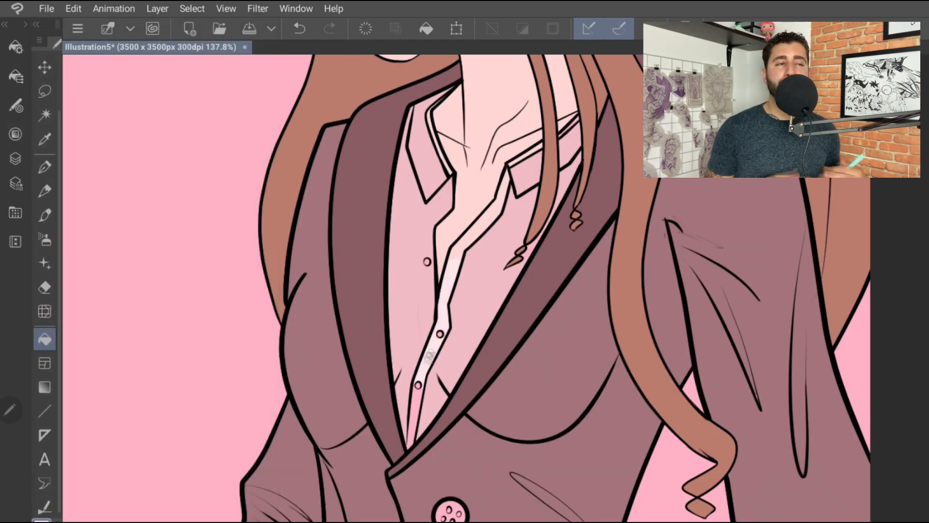
click(437, 340)
scroll(437, 339, up, 3)
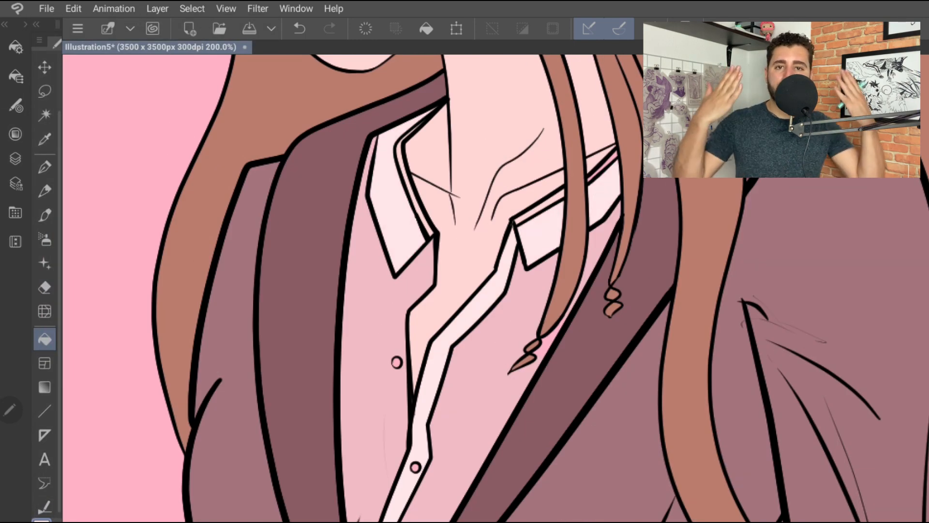
Paint the narrow inner bands of the shirt collar in mauve with the pen
scroll(546, 157, up, 4)
key(p)
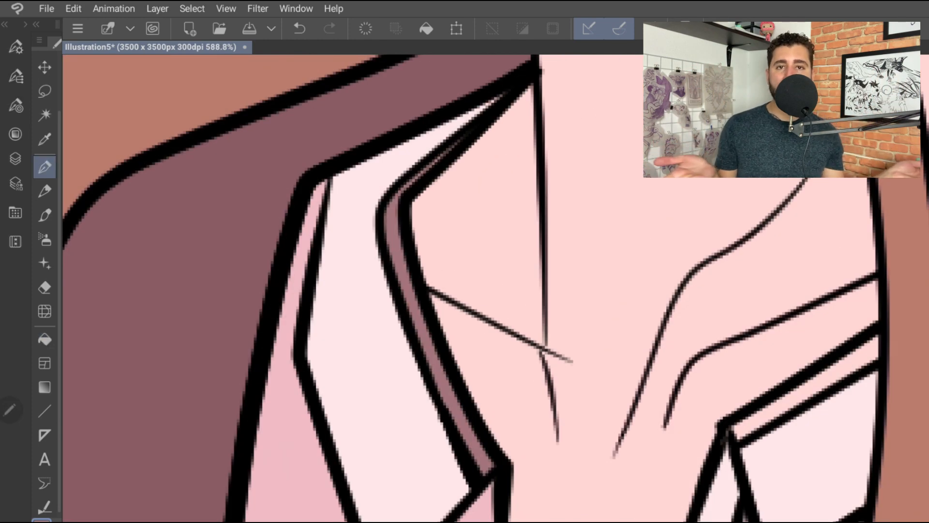
drag(484, 304, 593, 250)
scroll(565, 173, down, 5)
scroll(456, 319, up, 6)
mouse_move(502, 298)
mouse_down()
mouse_move(508, 310)
mouse_move(513, 297)
mouse_up()
drag(616, 124, 700, 297)
key(ctrl+z)
scroll(489, 303, down, 5)
Paint the small shirt buttons on the placket mauve
drag(487, 321, 492, 335)
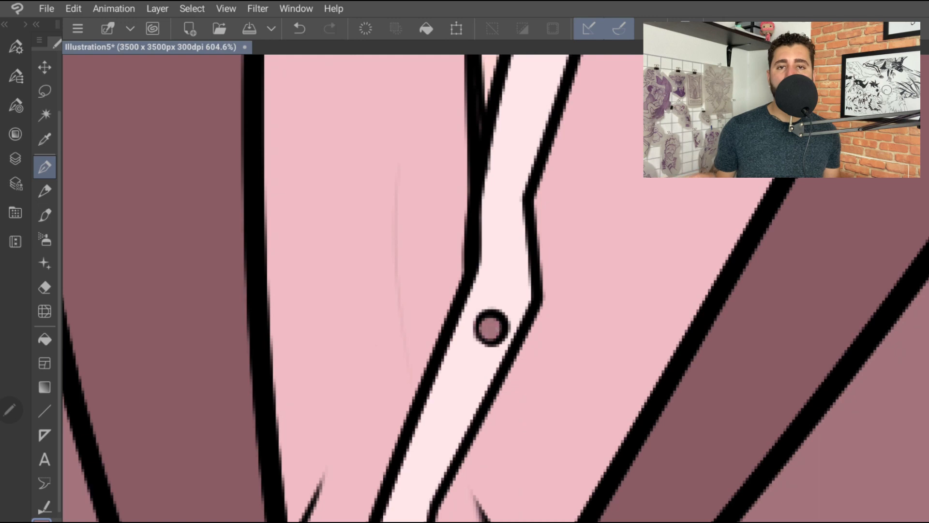
scroll(488, 290, down, 3)
drag(394, 411, 398, 427)
Erase the faint stray line on the shirt front beside the button placket
click(15, 158)
click(15, 158)
key(e)
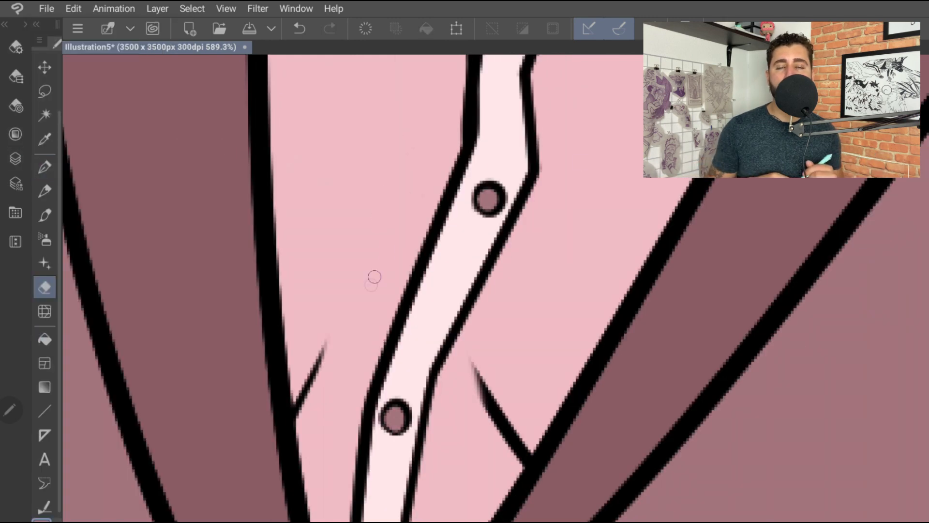
scroll(386, 251, down, 6)
scroll(429, 424, down, 2)
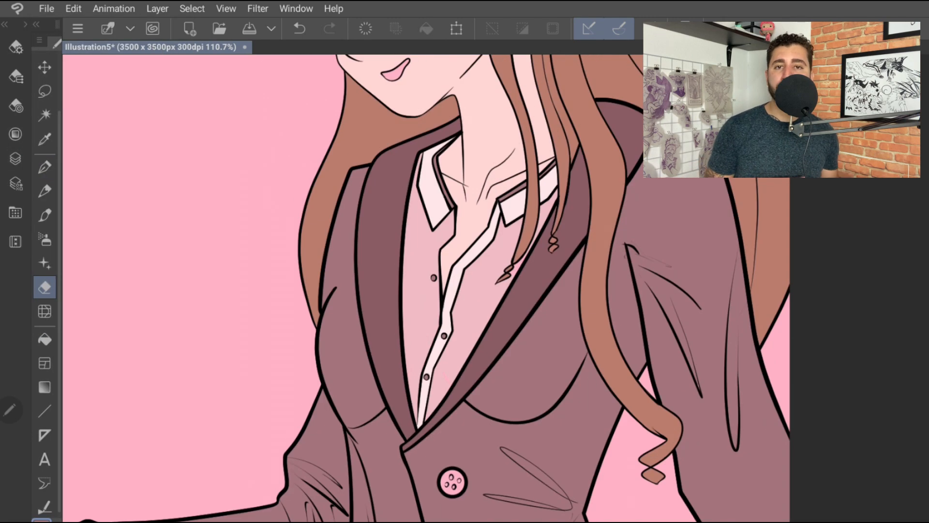
scroll(436, 339, up, 4)
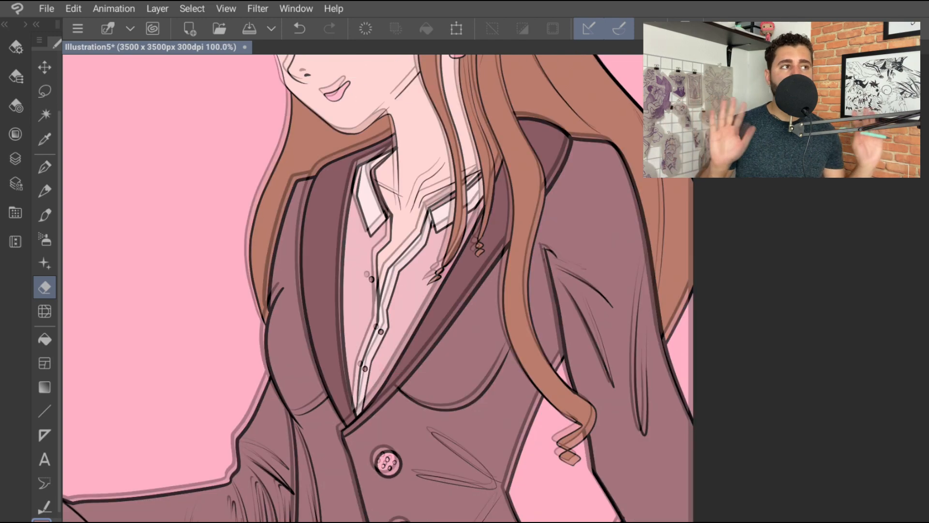
key(ctrl+z)
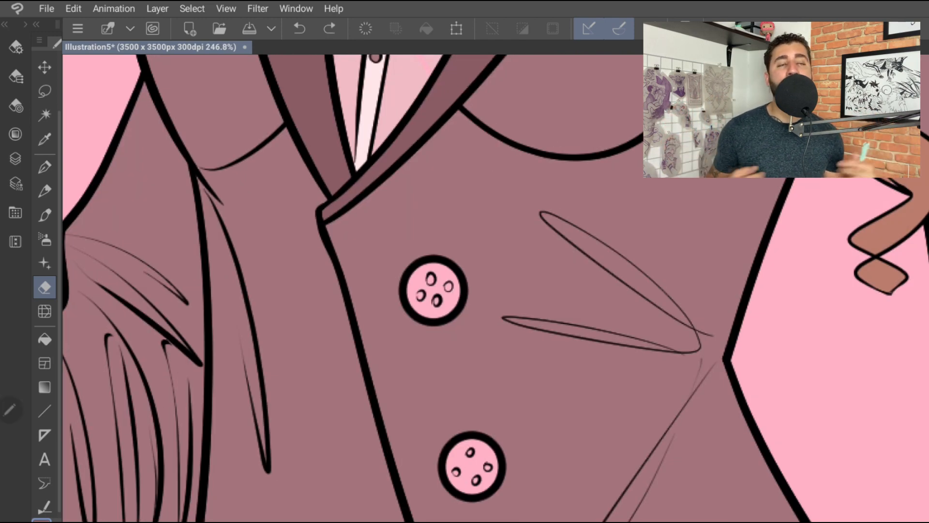
Paint over the upper button on the woman's jacket front with the pen
key(p)
drag(428, 280, 438, 298)
drag(426, 276, 443, 300)
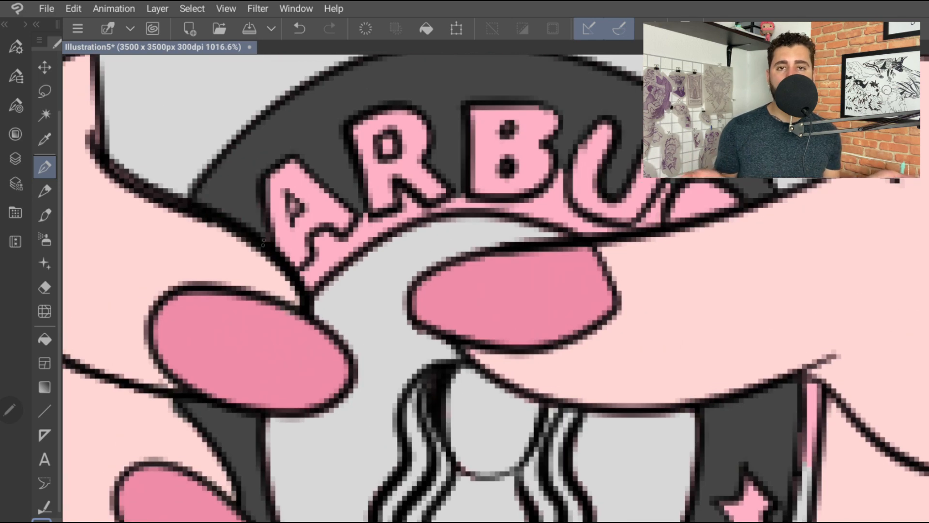
Paint out the leftover pink gaps around the upper lettering and at the edge of the cup logo's dark ring with the pen
mouse_move(322, 259)
mouse_down()
mouse_move(346, 249)
mouse_move(361, 223)
mouse_move(401, 203)
mouse_move(388, 149)
mouse_up()
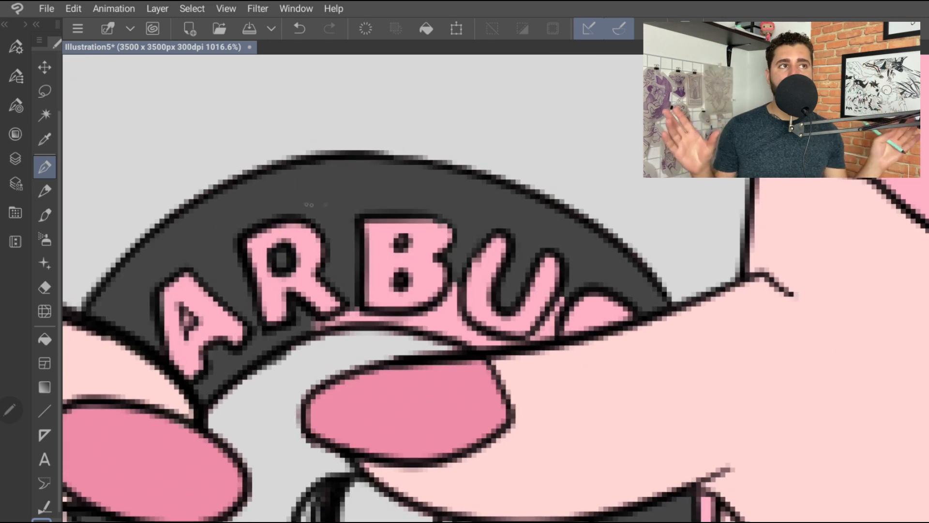
mouse_move(314, 329)
mouse_down()
mouse_move(469, 318)
mouse_move(479, 334)
mouse_up()
mouse_move(450, 295)
mouse_down()
mouse_move(489, 339)
mouse_move(581, 320)
mouse_up()
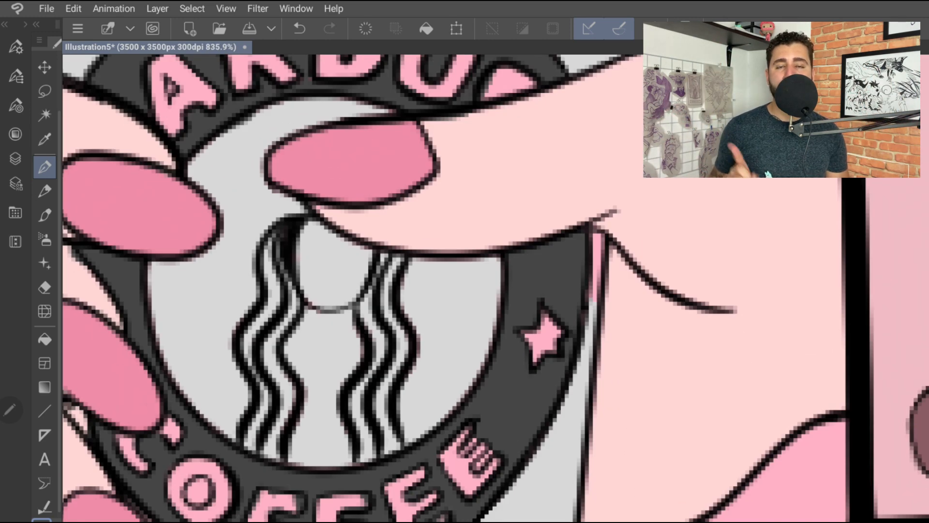
drag(596, 237, 591, 297)
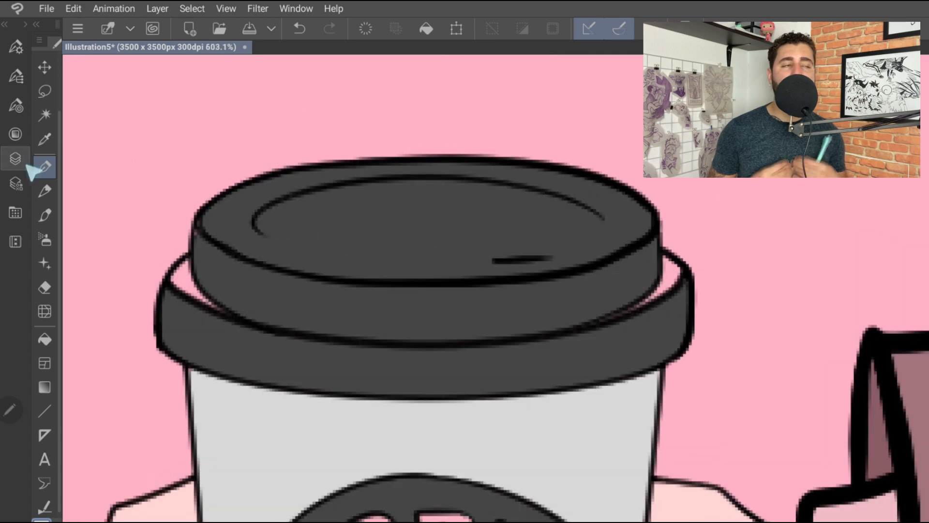
Choose a grey and paint over the pink gaps at both ends of the cup lid's rim
click(16, 134)
click(15, 134)
drag(187, 268, 174, 289)
mouse_move(206, 281)
mouse_down()
mouse_move(195, 303)
mouse_move(269, 372)
mouse_up()
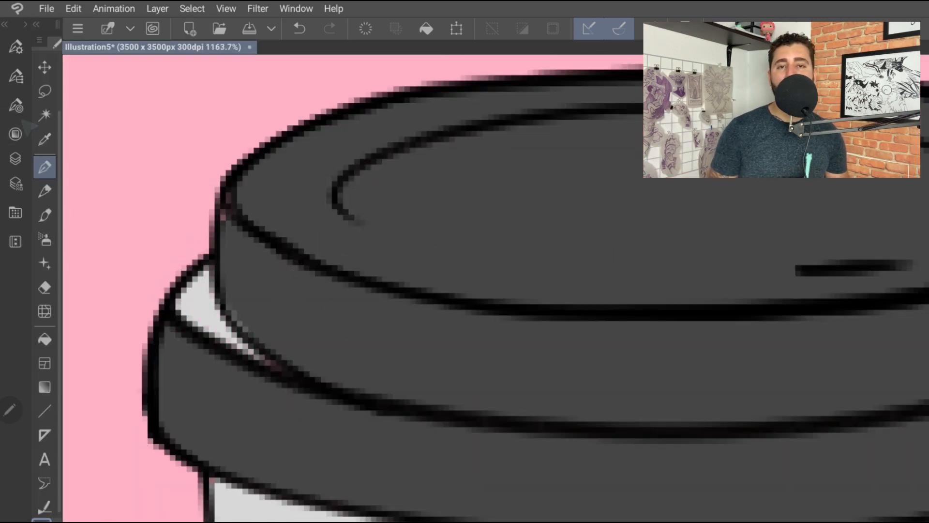
click(15, 134)
click(87, 303)
click(16, 134)
mouse_move(191, 276)
mouse_down()
mouse_move(254, 356)
mouse_move(294, 378)
mouse_up()
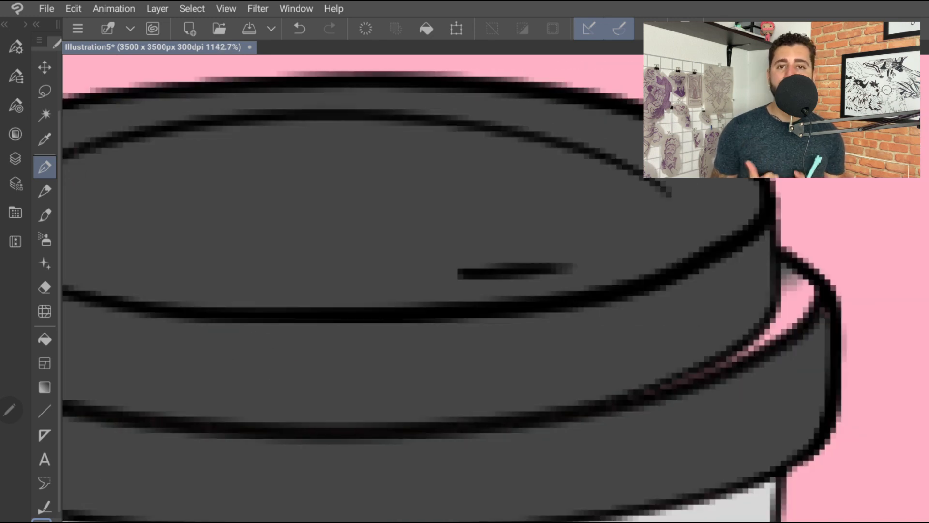
drag(726, 358, 808, 298)
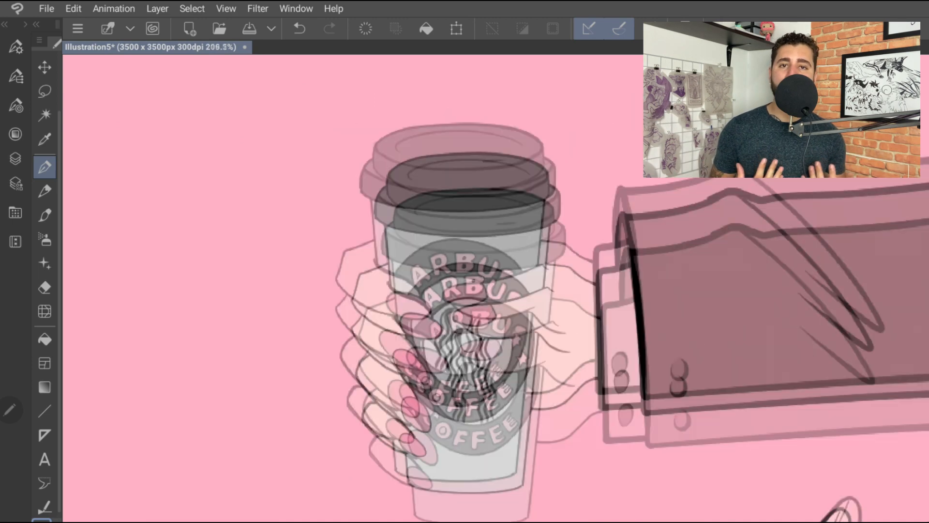
Choose a medium green and fill the letters A, R, B, U and S on the cup logo's upper arc
click(15, 134)
click(129, 256)
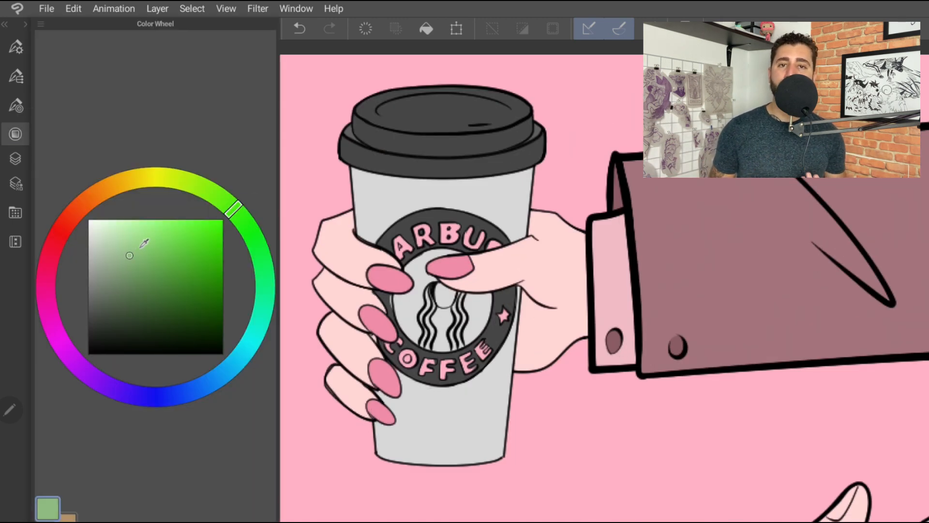
click(130, 240)
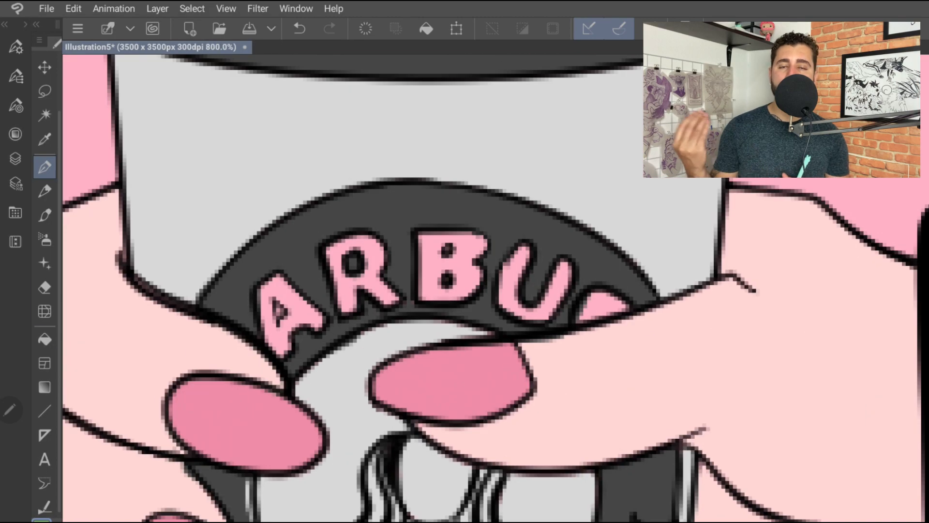
key(g)
click(300, 308)
click(360, 280)
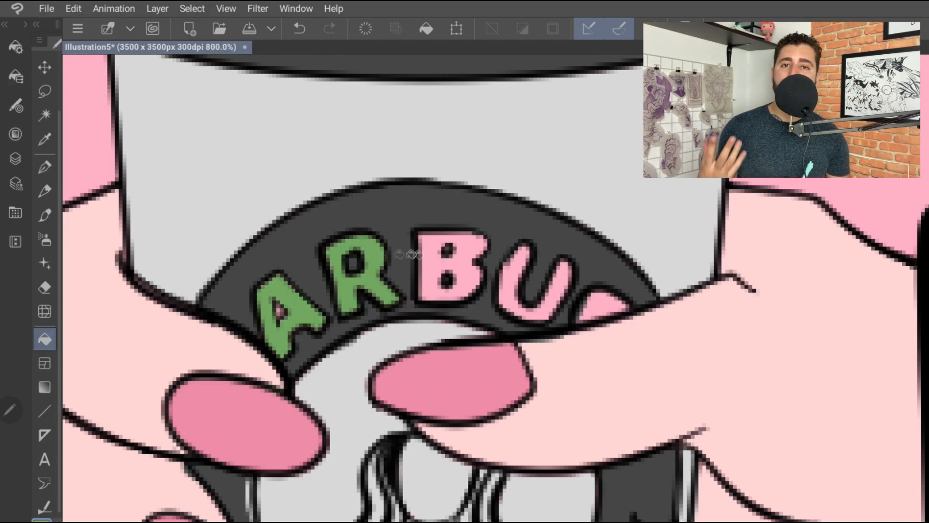
click(450, 286)
click(518, 291)
click(601, 307)
scroll(522, 264, down, 8)
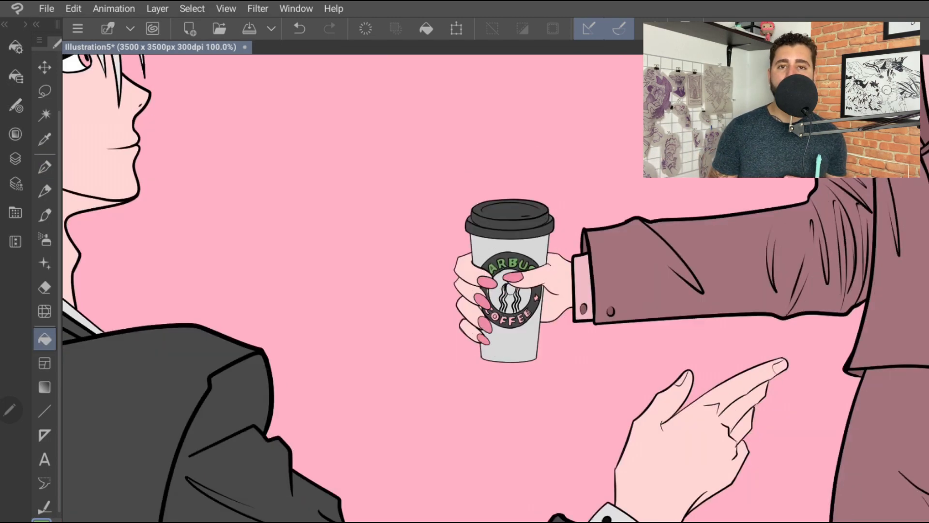
Choose a lighter green and fill the star and the COFFEE letters on the cup logo
scroll(523, 300, up, 8)
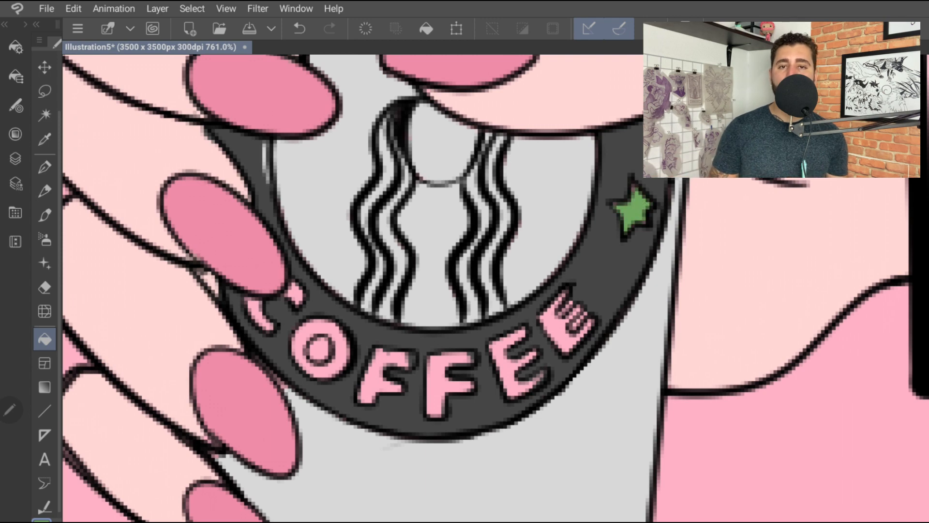
click(16, 134)
click(146, 236)
click(604, 242)
click(633, 211)
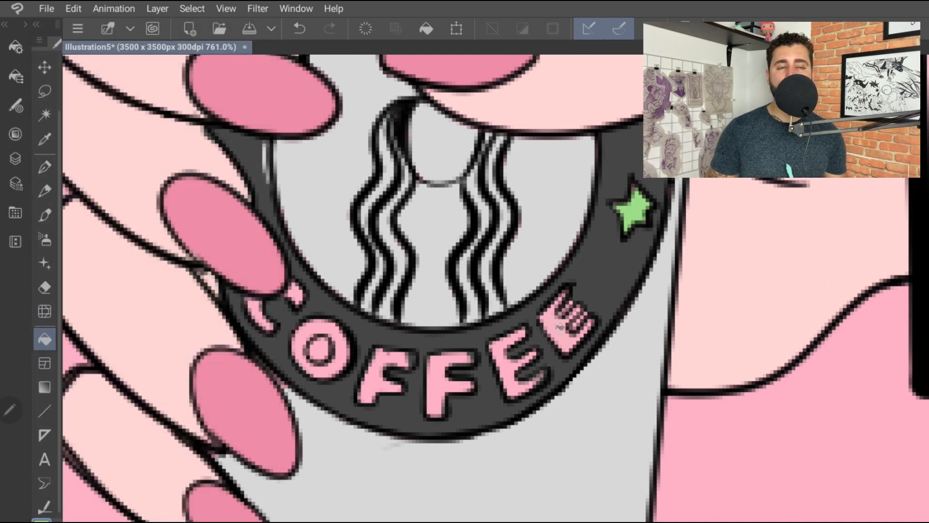
click(509, 359)
click(438, 387)
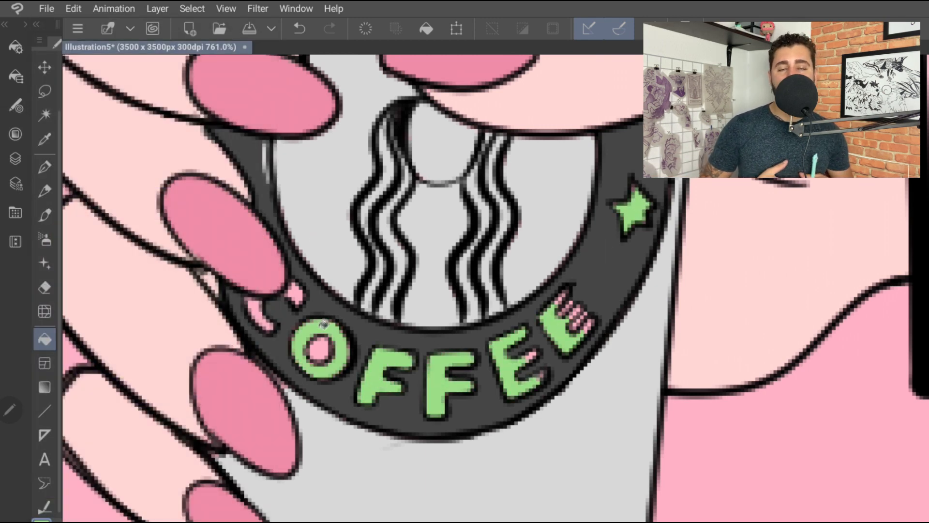
Touch up the leftover pink pixels in the cup logo's COFFEE and upper-arc lettering with the pen
click(44, 166)
scroll(556, 301, up, 5)
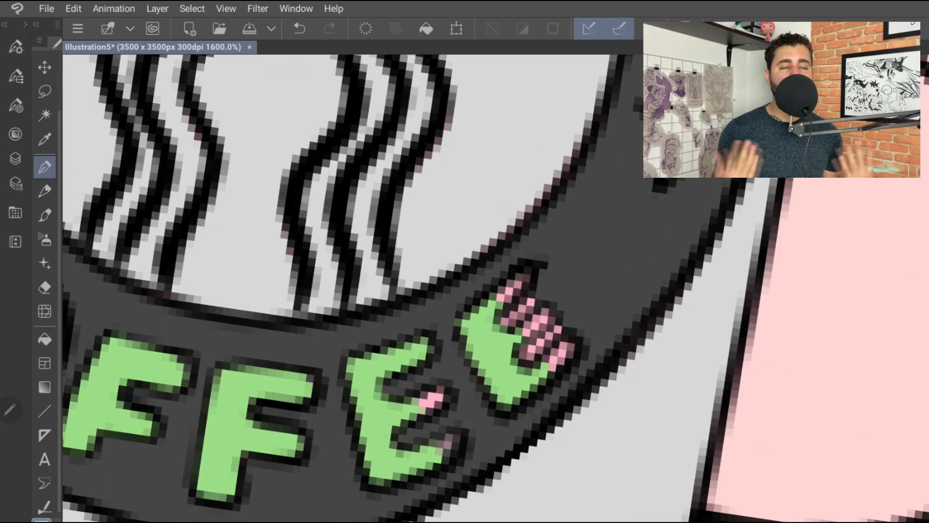
drag(497, 360, 524, 323)
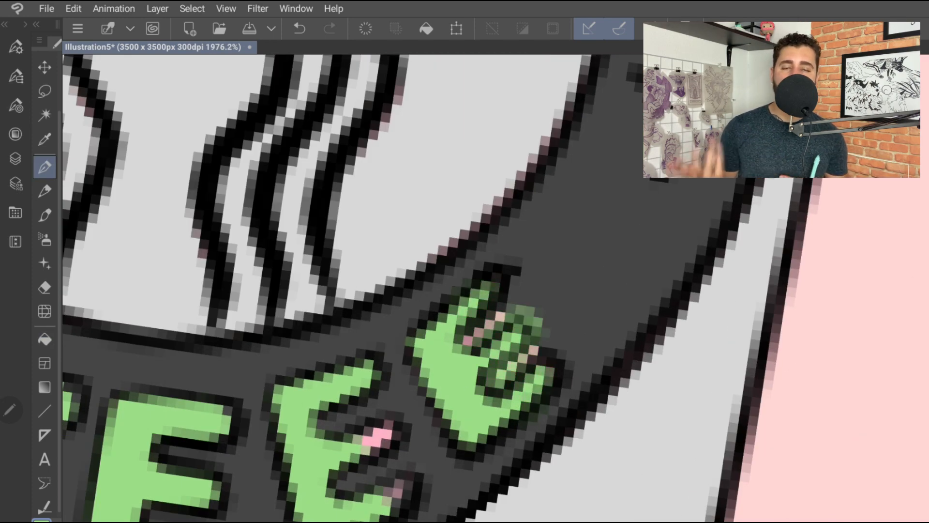
scroll(496, 288, down, 2)
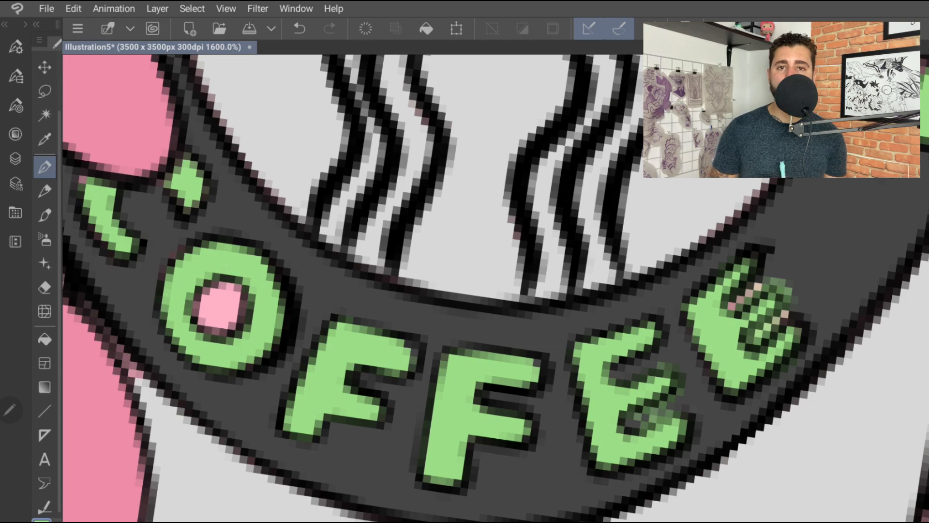
scroll(496, 288, down, 2)
scroll(495, 288, up, 1)
scroll(496, 288, down, 3)
scroll(495, 288, up, 2)
scroll(496, 288, down, 1)
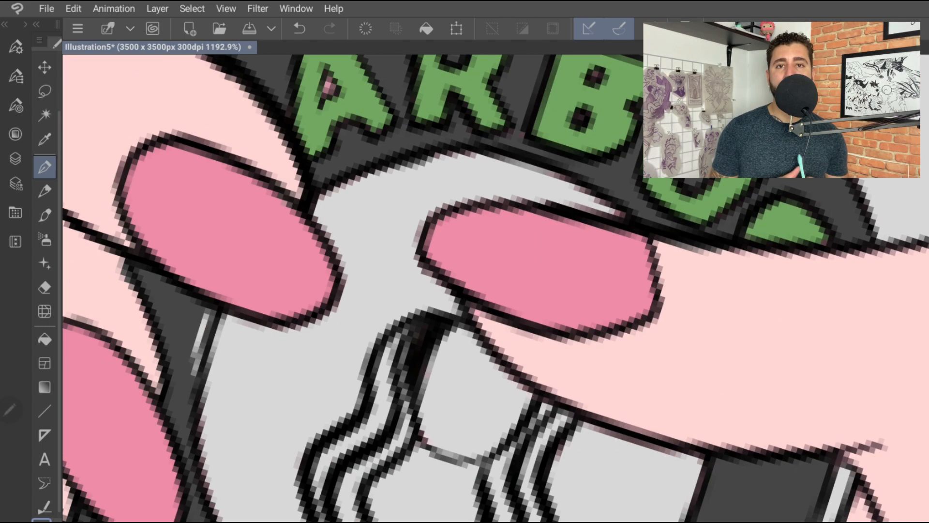
scroll(495, 288, up, 2)
scroll(492, 201, down, 2)
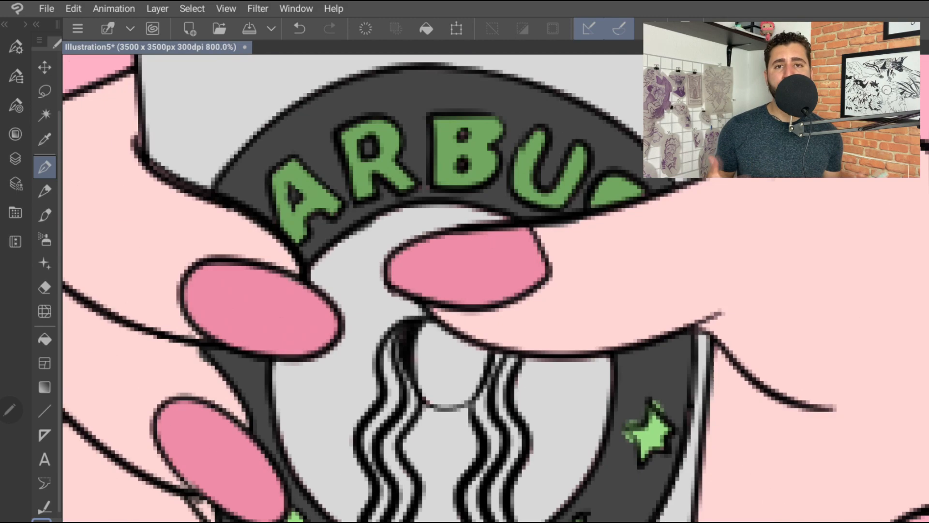
scroll(492, 201, up, 2)
scroll(491, 201, down, 2)
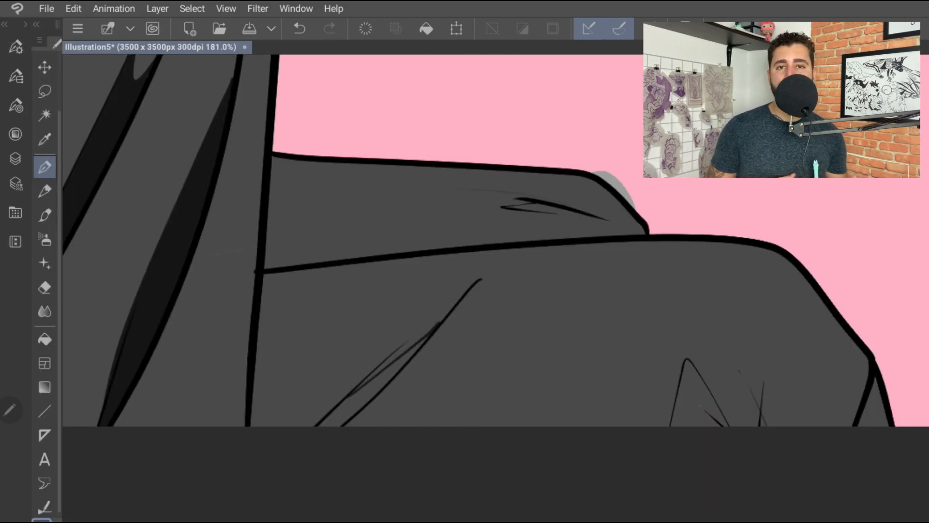
Draw pen strokes that outline the fold shadows on the thigh and knee of the man's trousers
scroll(495, 288, up, 3)
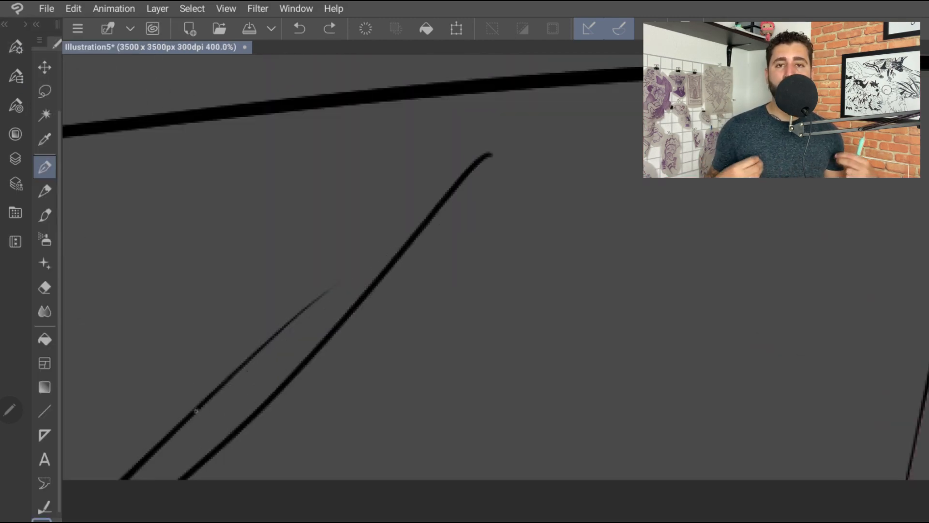
drag(205, 404, 386, 267)
scroll(495, 288, down, 2)
scroll(496, 288, up, 2)
scroll(496, 288, down, 2)
scroll(496, 288, up, 3)
drag(371, 193, 288, 336)
drag(333, 269, 275, 380)
drag(255, 193, 125, 518)
scroll(496, 288, up, 1)
mouse_move(551, 456)
mouse_down()
mouse_move(491, 376)
mouse_move(488, 263)
mouse_move(516, 390)
mouse_up()
scroll(496, 288, down, 1)
Fill the long diagonal fold on the trouser thigh with the darker shadow grey
click(15, 159)
click(15, 159)
scroll(496, 288, down, 4)
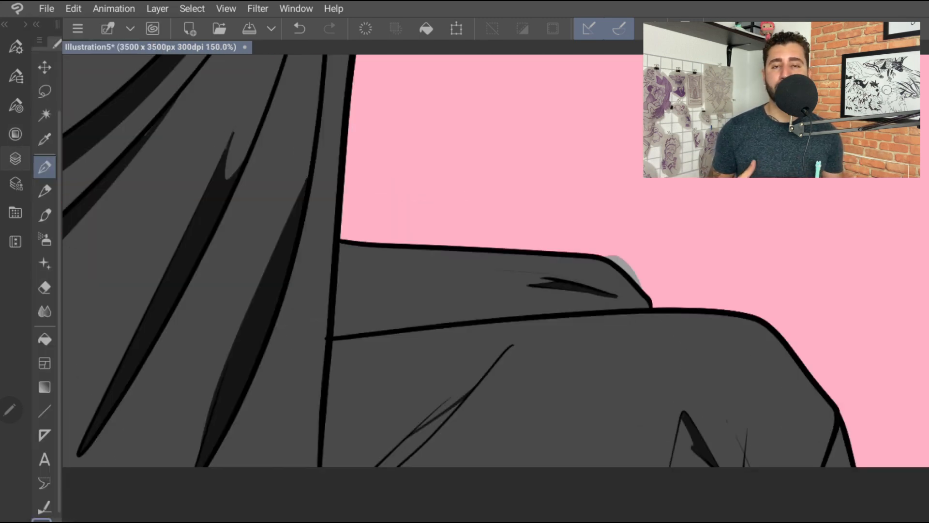
key(g)
click(421, 457)
key(p)
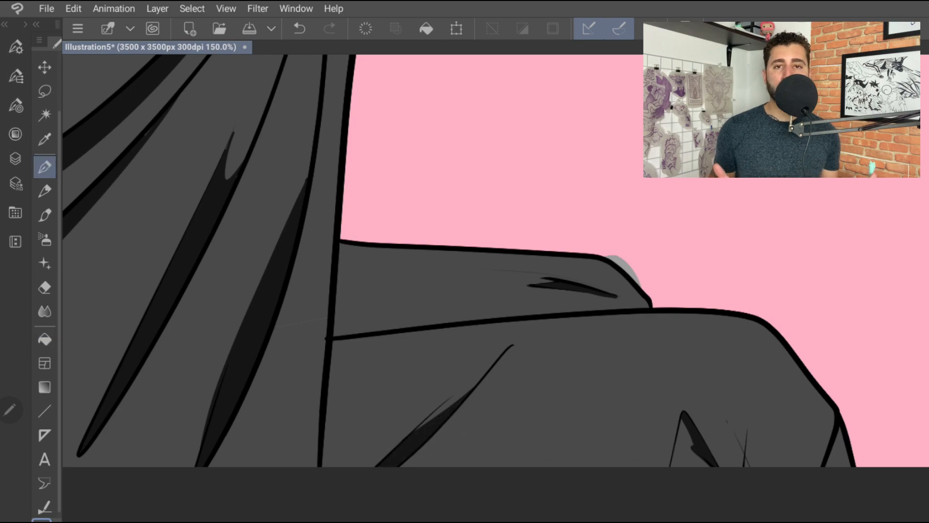
Fill further fold shapes on the man's suit with the darker shadow grey
scroll(496, 288, down, 2)
scroll(496, 288, up, 3)
key(g)
click(422, 227)
scroll(428, 348, down, 2)
click(571, 363)
click(678, 315)
scroll(677, 314, down, 3)
scroll(533, 291, down, 2)
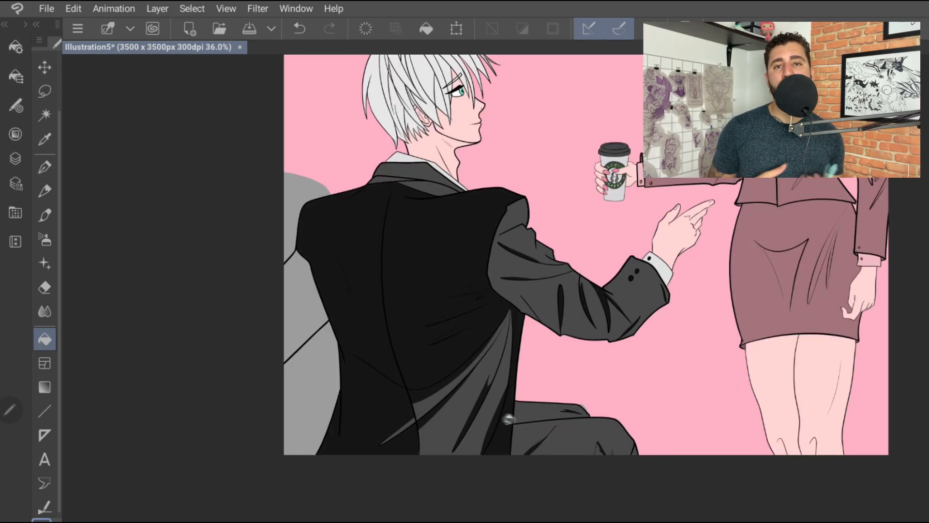
Paint grey shadows on the coffee cup just below the lid and under the thumb
key(p)
scroll(477, 197, up, 5)
scroll(477, 291, down, 2)
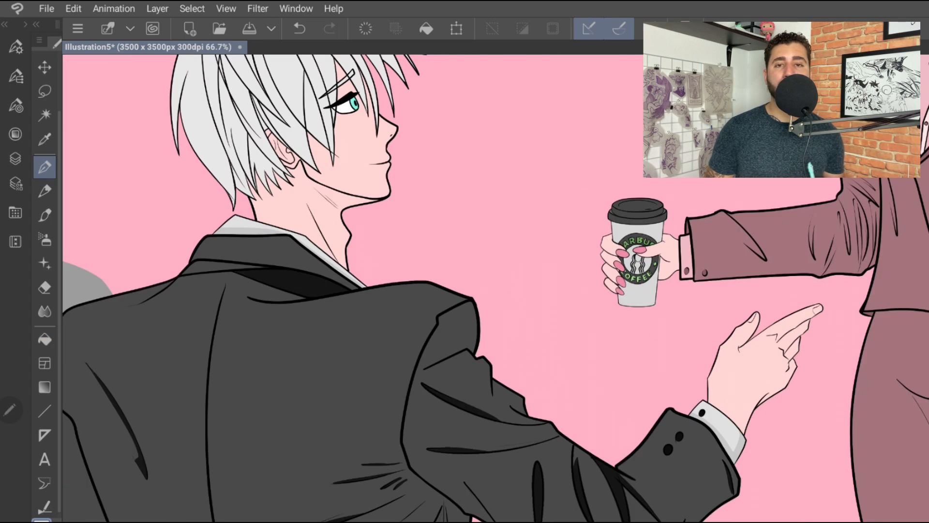
scroll(338, 363, up, 5)
scroll(464, 290, down, 3)
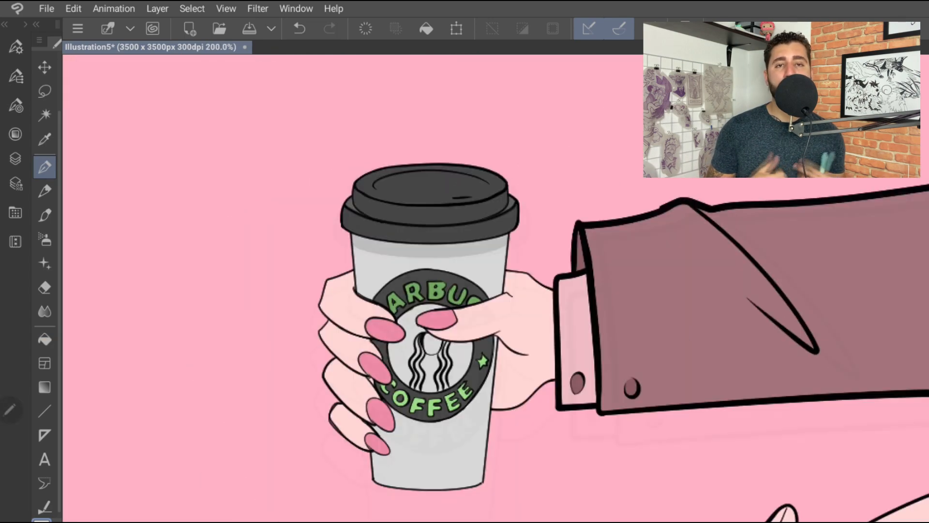
scroll(507, 290, up, 3)
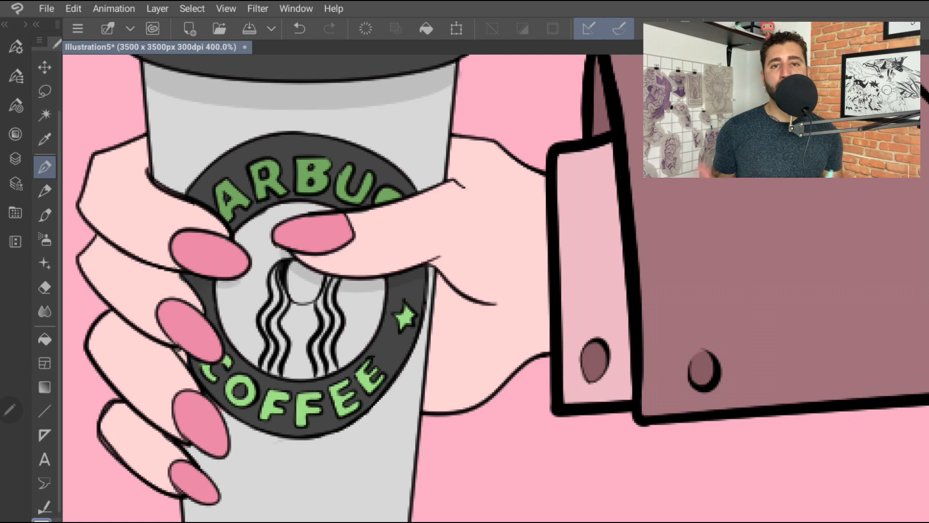
scroll(496, 288, down, 3)
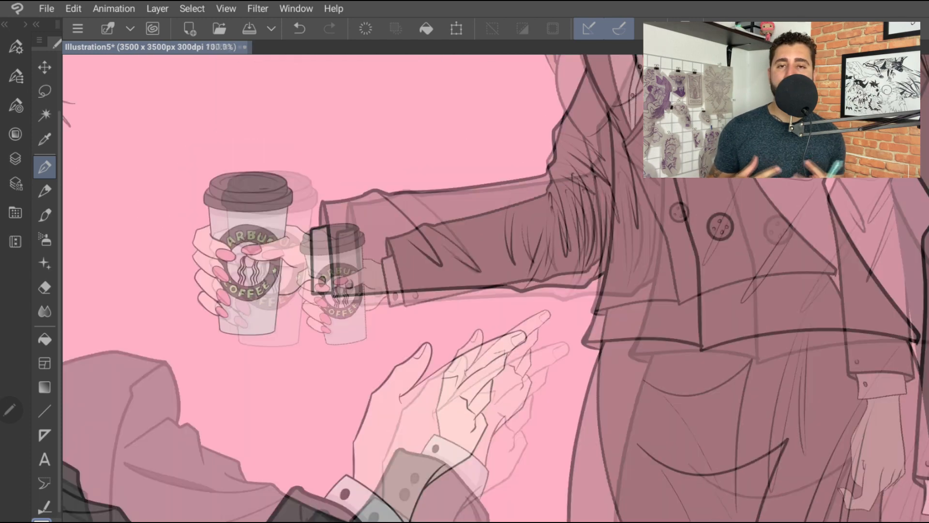
Paint skin shadow strokes along the man's jaw and neck with the pen
scroll(227, 227, up, 5)
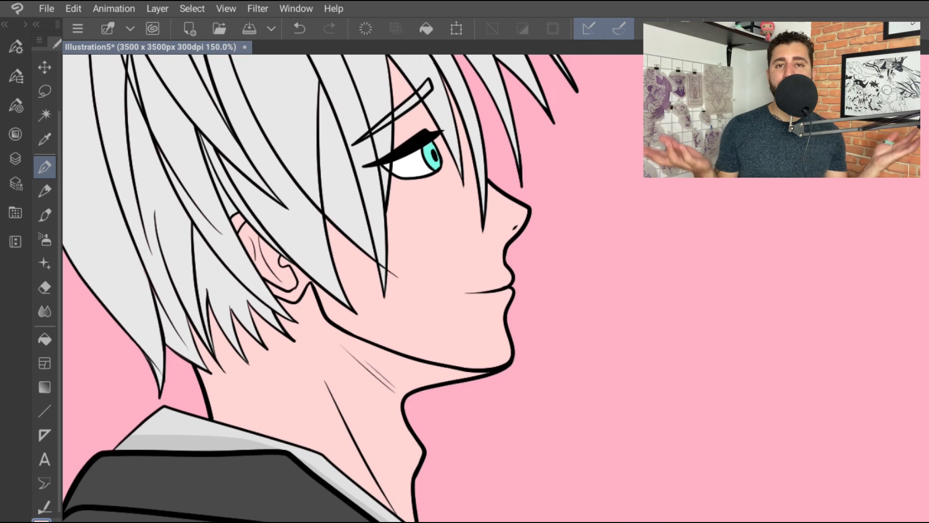
mouse_move(243, 302)
mouse_down()
mouse_move(284, 332)
mouse_move(435, 393)
mouse_up()
scroll(496, 288, up, 3)
key(ctrl+z)
mouse_move(193, 389)
mouse_down()
mouse_move(527, 244)
mouse_move(242, 383)
mouse_up()
Try short pen shadow strokes on the man's skin, undoing each one
scroll(495, 288, up, 2)
mouse_move(480, 231)
mouse_down()
mouse_move(431, 300)
mouse_move(464, 257)
mouse_up()
key(ctrl+z)
scroll(496, 288, down, 3)
scroll(495, 288, up, 4)
mouse_move(464, 314)
mouse_down()
mouse_move(454, 330)
mouse_move(464, 356)
mouse_up()
key(ctrl+z)
scroll(496, 288, down, 2)
scroll(496, 288, down, 3)
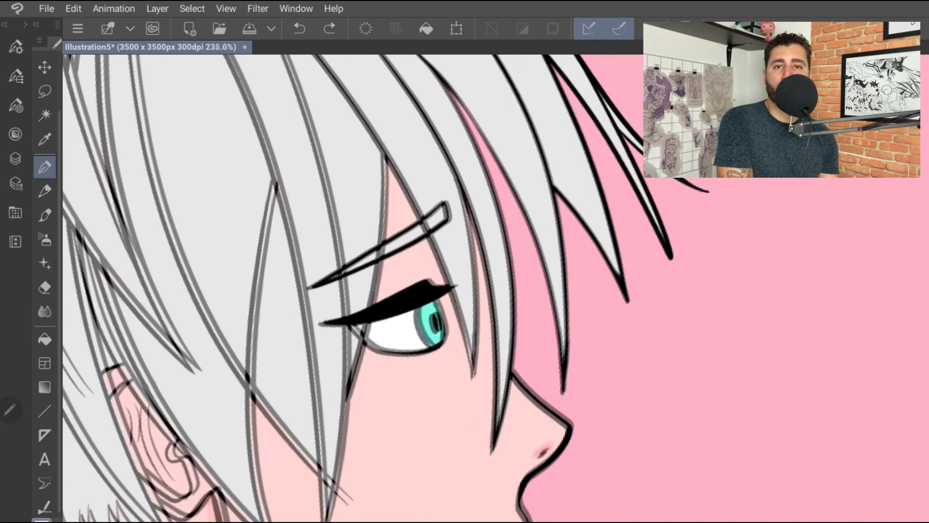
scroll(496, 288, up, 2)
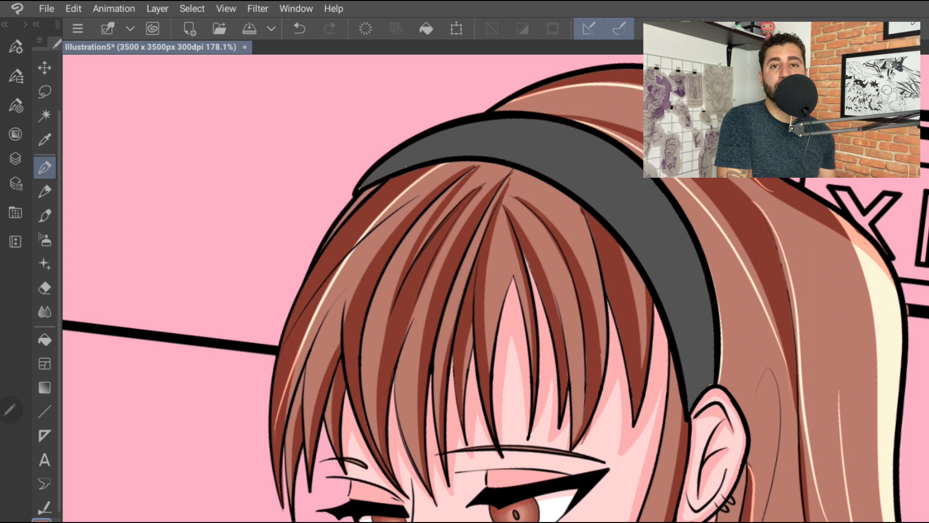
Undo the last stroke and paint thin cream and peach highlights along the strands of the woman's bangs
key(ctrl+z)
drag(444, 166, 286, 423)
drag(474, 165, 341, 339)
mouse_move(455, 176)
mouse_down()
mouse_move(358, 451)
mouse_move(412, 225)
mouse_up()
drag(428, 208, 373, 448)
drag(492, 171, 406, 271)
drag(489, 185, 390, 409)
drag(511, 167, 416, 472)
drag(457, 317, 436, 460)
drag(518, 182, 486, 380)
drag(504, 209, 554, 363)
drag(516, 225, 576, 428)
drag(501, 195, 605, 360)
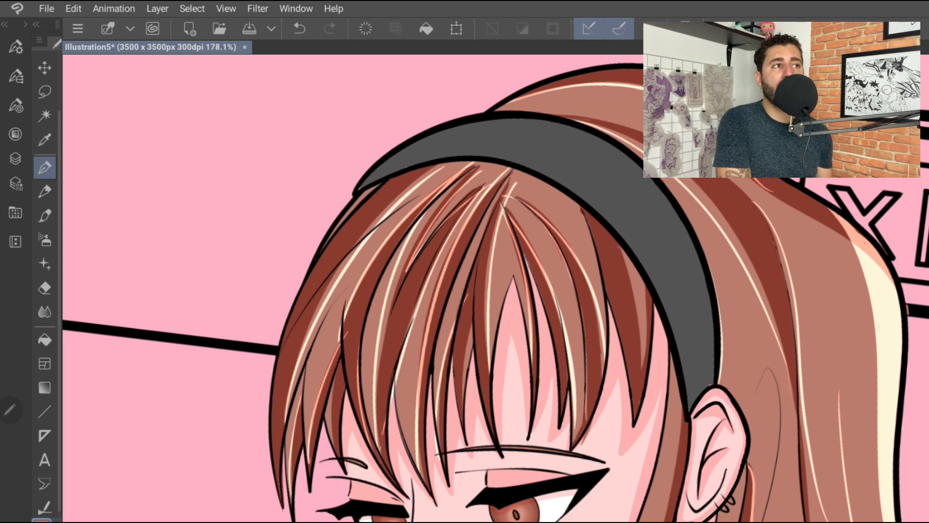
Try a long highlight stroke down the hair strand in front of the woman's ear and undo it
scroll(496, 289, down, 2)
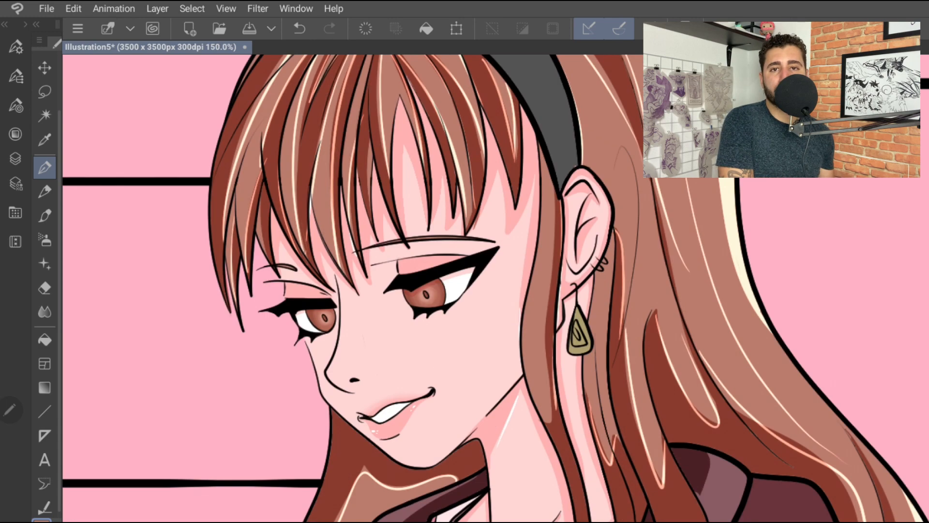
scroll(496, 288, down, 5)
scroll(495, 288, up, 5)
drag(461, 211, 454, 444)
key(ctrl+z)
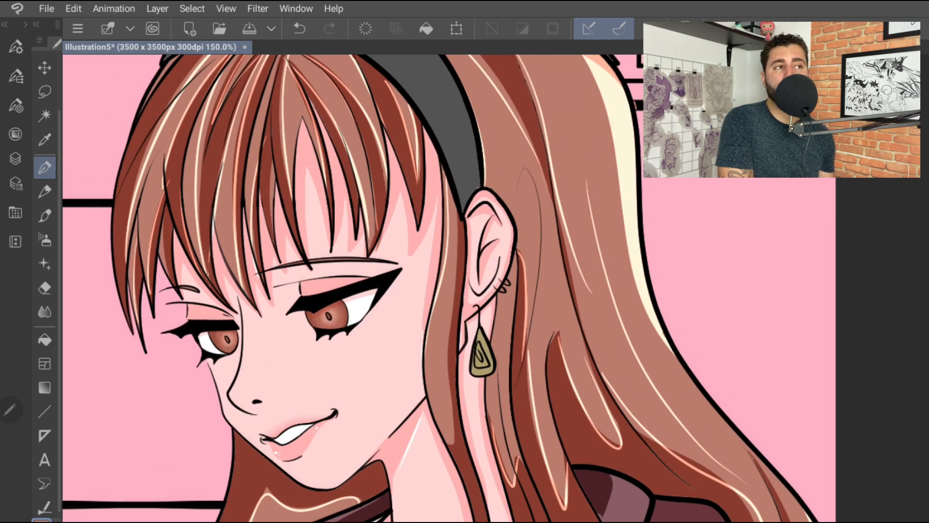
Paint a smooth cream highlight line along the crown of the woman's hair above the headband
scroll(496, 289, down, 4)
scroll(496, 289, up, 5)
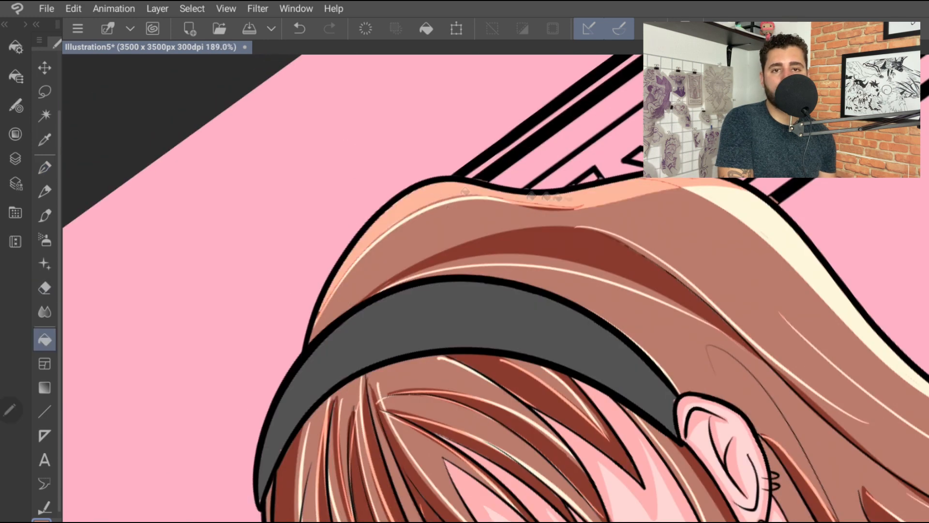
drag(329, 298, 687, 190)
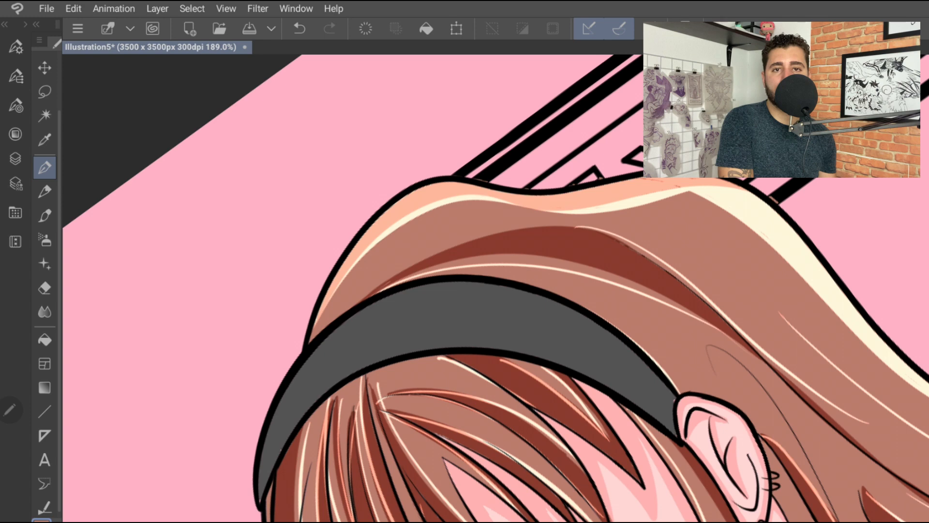
Erase the peach band along the crown of the woman's hair on its layer, leaving only the cream highlight
click(16, 158)
click(138, 213)
click(15, 158)
click(45, 288)
drag(455, 185, 390, 220)
drag(428, 190, 344, 264)
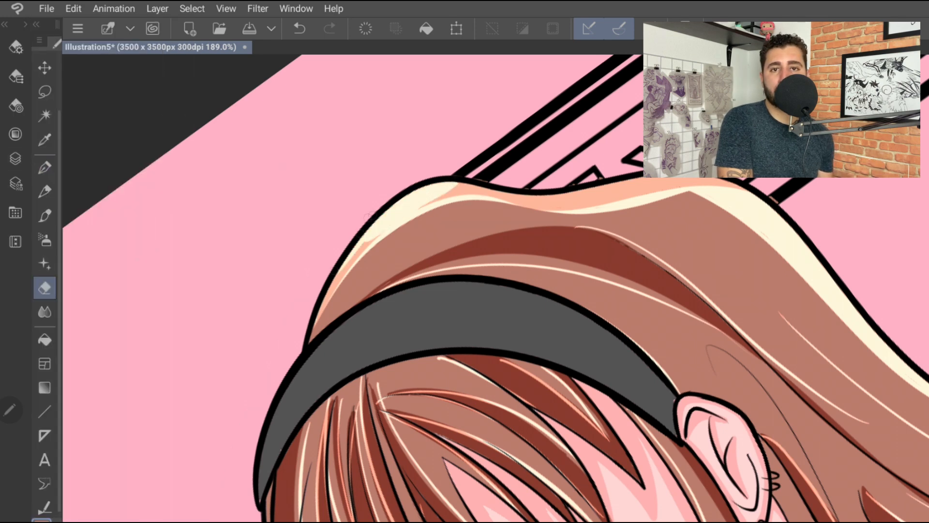
mouse_move(443, 193)
mouse_down()
mouse_move(629, 196)
mouse_move(701, 184)
mouse_up()
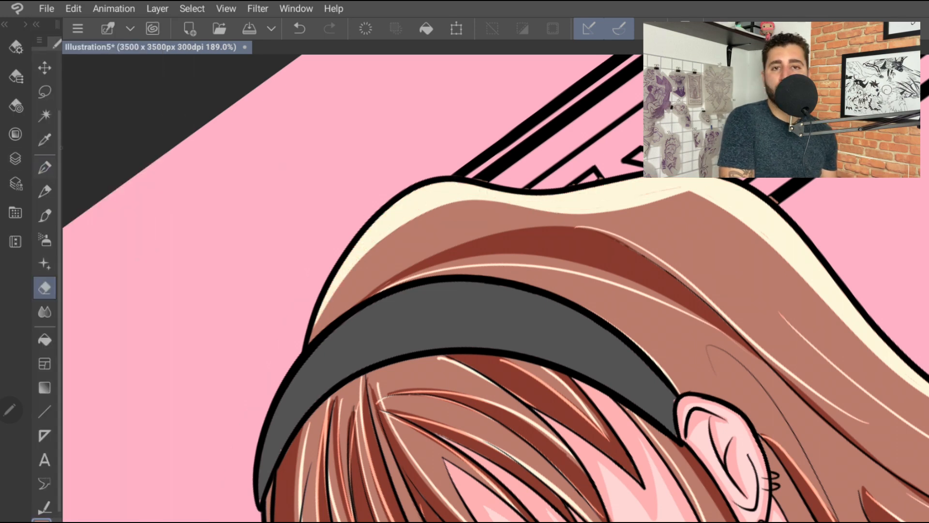
Thicken the cream highlights at the roots of the woman's bangs with the pen on the highlight layer
click(44, 168)
click(15, 158)
click(138, 179)
click(15, 159)
scroll(496, 289, down, 5)
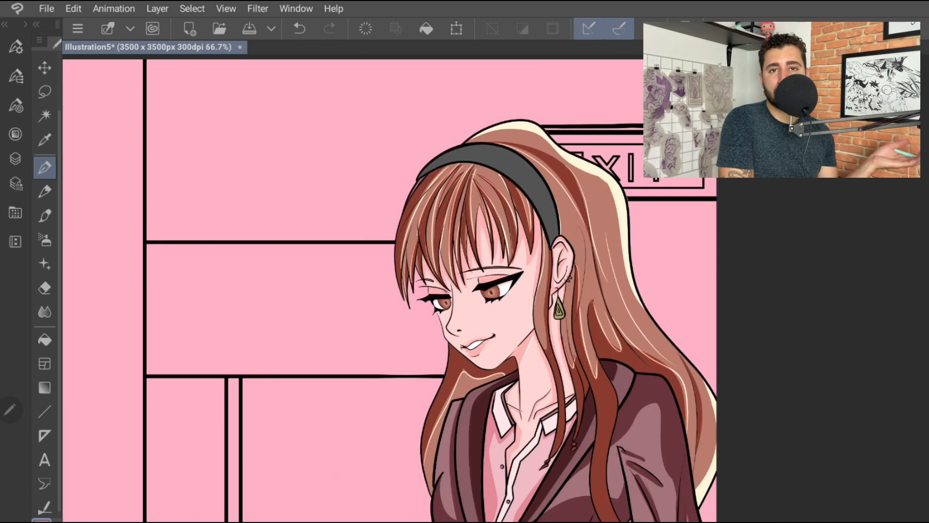
scroll(450, 175, up, 8)
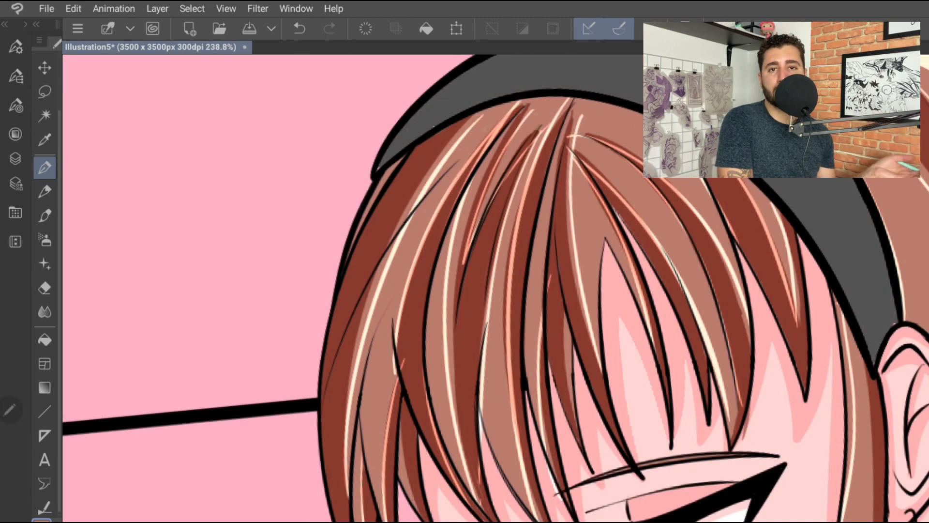
mouse_move(460, 142)
mouse_down()
mouse_move(501, 103)
mouse_move(402, 219)
mouse_up()
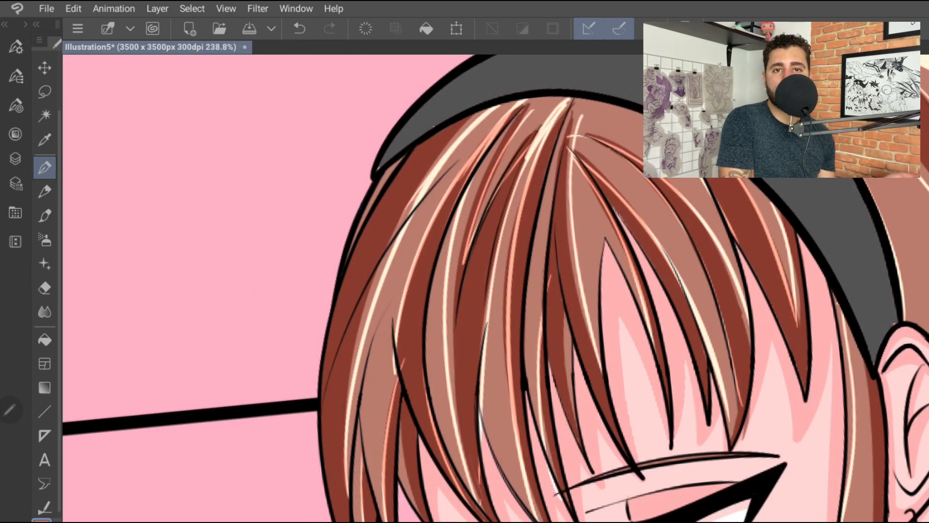
scroll(496, 289, up, 2)
drag(550, 122, 444, 184)
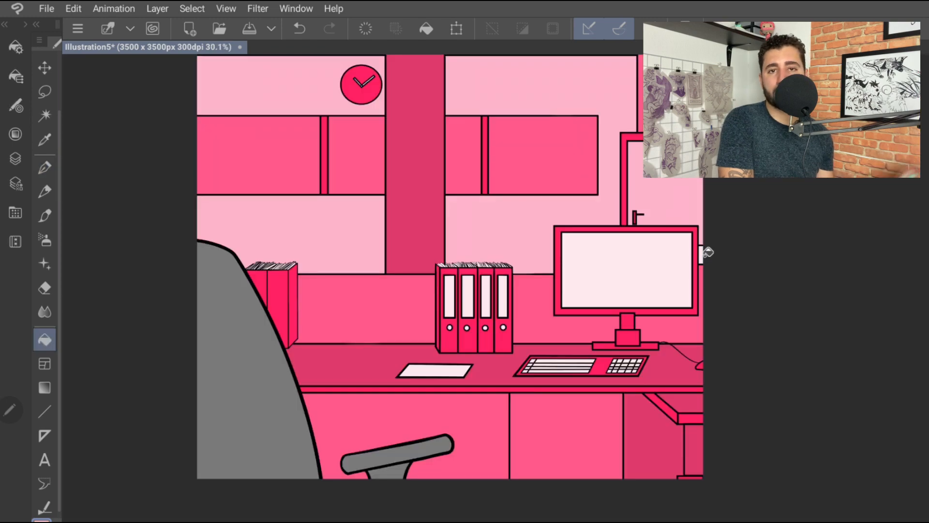
Fill the computer monitor's screen and the four binder labels with light pink
click(659, 259)
scroll(478, 324, up, 4)
click(361, 260)
click(428, 259)
click(496, 260)
click(562, 259)
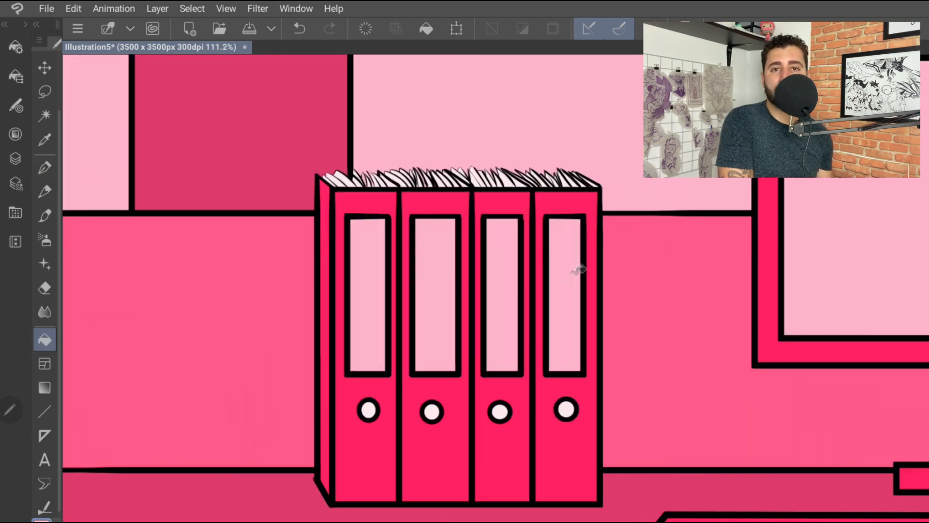
Fill the EXIT sign's border and its letters with light pink
scroll(610, 272, down, 3)
scroll(455, 338, down, 2)
scroll(390, 141, up, 6)
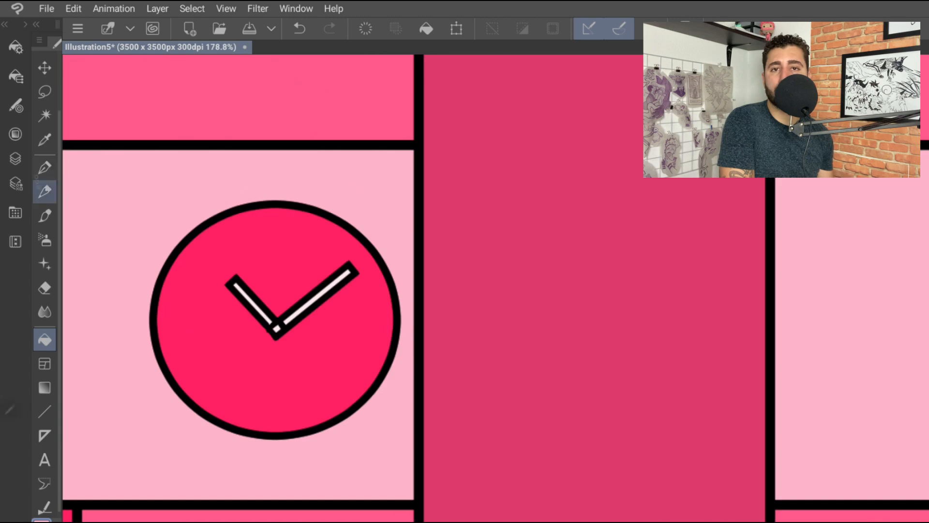
key(p)
scroll(338, 291, down, 3)
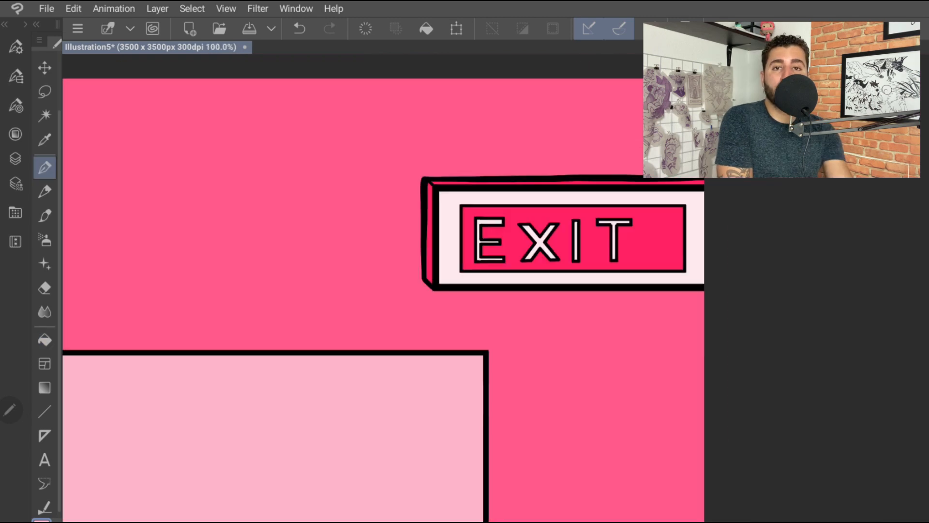
key(g)
scroll(585, 217, up, 3)
click(366, 214)
click(477, 271)
click(564, 254)
click(654, 228)
scroll(653, 242, down, 6)
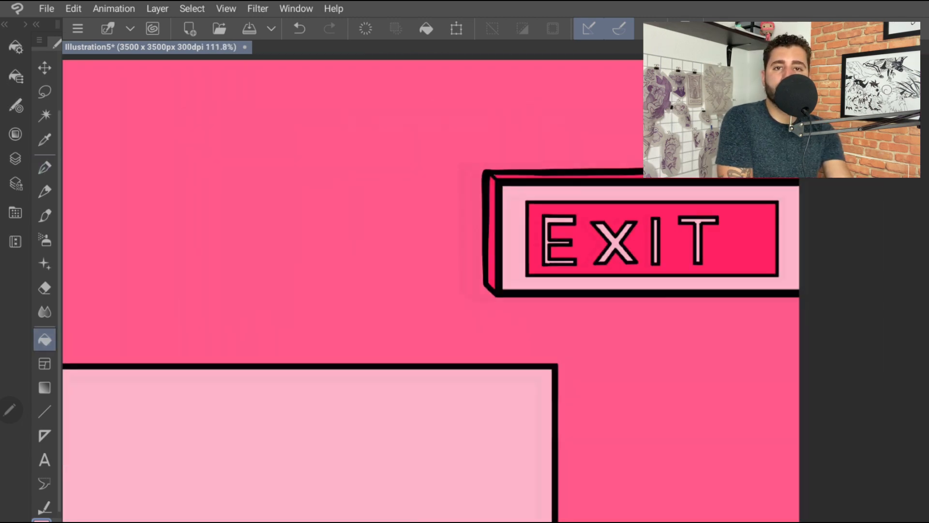
Fill the binder holes and the keyboard keys on the desk with light pink
scroll(557, 339, up, 3)
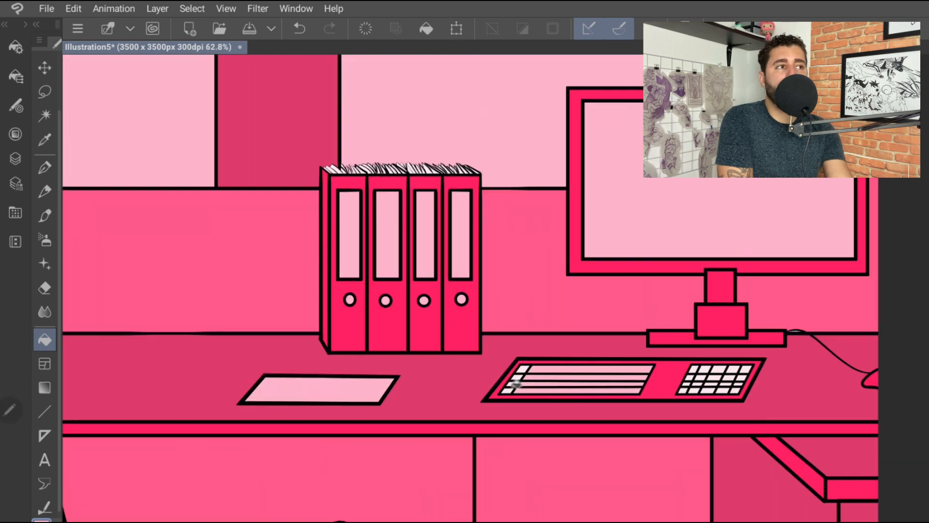
scroll(740, 371, up, 3)
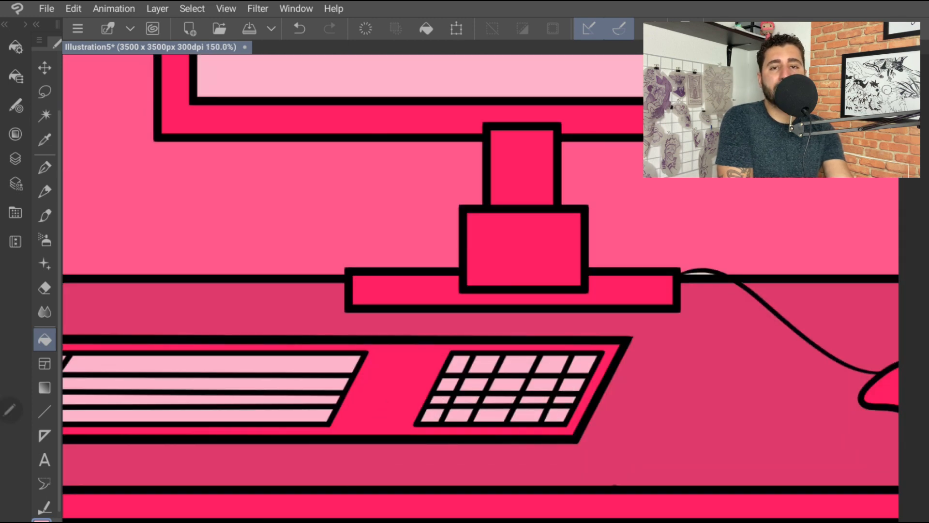
scroll(484, 290, right, 5)
key(p)
key(p)
scroll(484, 291, down, 4)
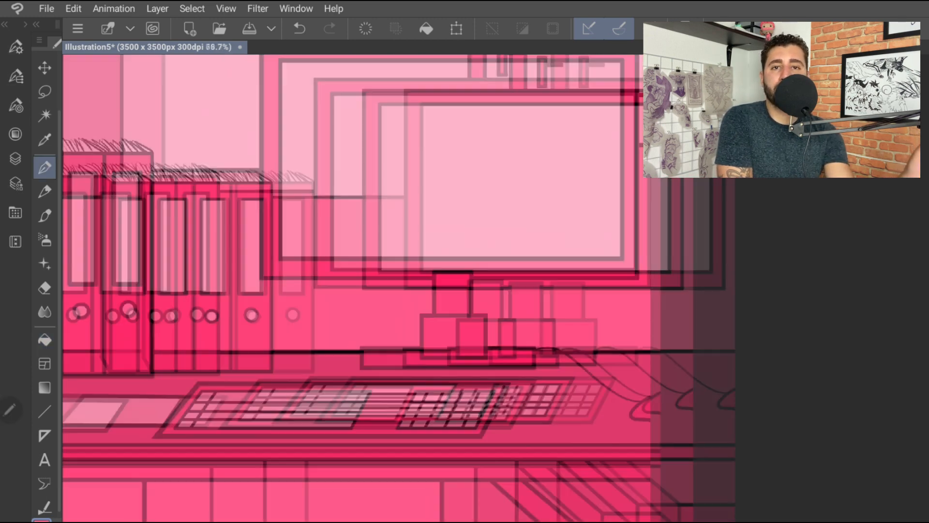
Fill the page edges on top of the four binders and the books behind the chair with white
scroll(193, 194, up, 5)
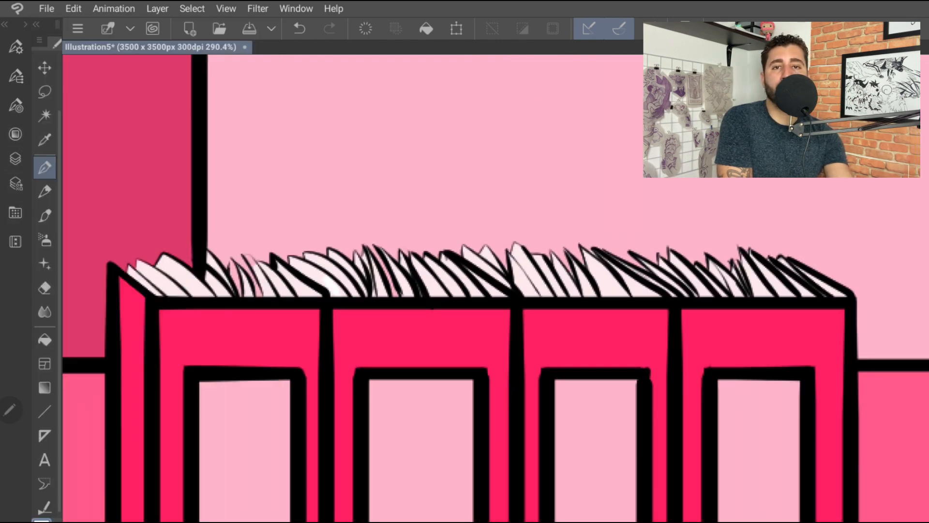
scroll(484, 290, up, 3)
key(g)
mouse_move(132, 313)
mouse_down()
mouse_move(321, 303)
mouse_move(335, 315)
mouse_move(479, 298)
mouse_move(541, 313)
mouse_move(584, 286)
mouse_move(674, 301)
mouse_move(818, 286)
mouse_up()
scroll(818, 285, right, 5)
drag(620, 286, 912, 300)
scroll(484, 290, down, 6)
scroll(484, 291, up, 3)
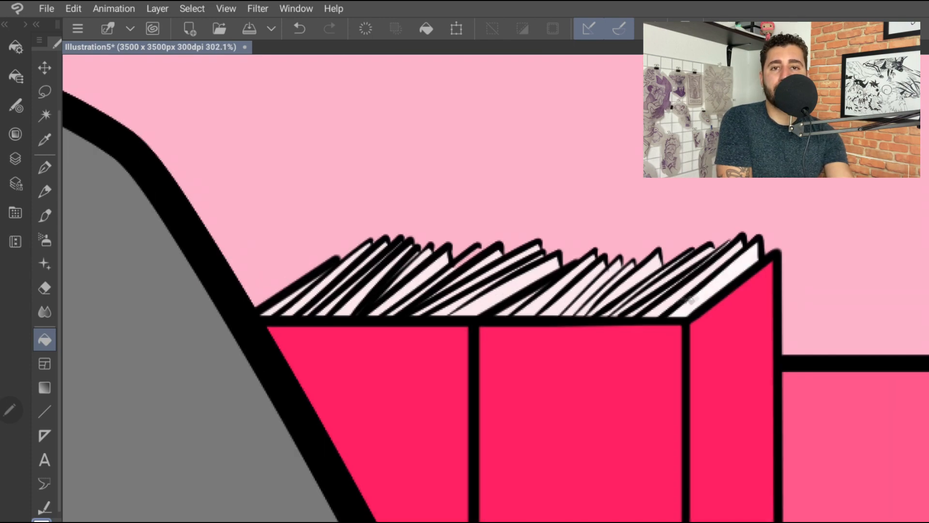
drag(557, 286, 300, 295)
scroll(484, 291, down, 10)
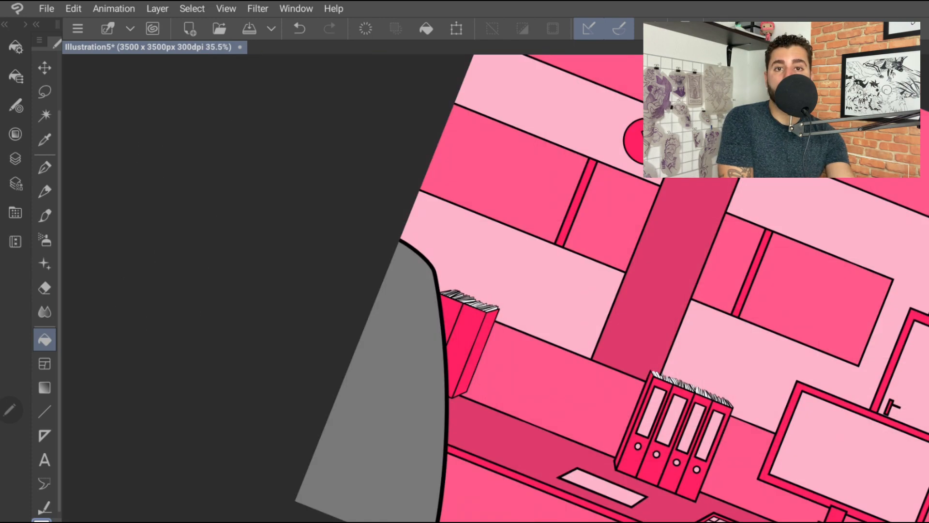
Try to fill the gray chair back, armrest and armrest support with dark pink using the Fill tool alone
scroll(484, 291, up, 3)
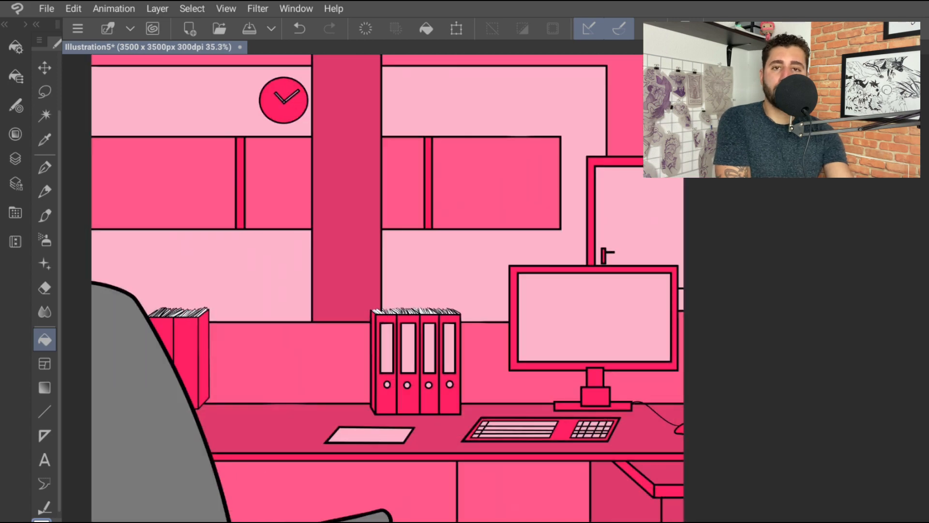
scroll(484, 291, down, 2)
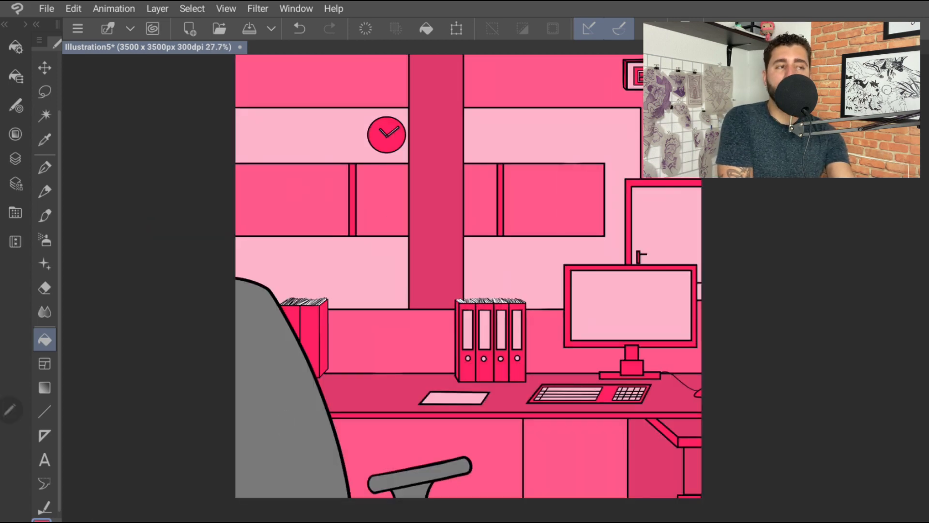
click(15, 159)
click(288, 412)
click(425, 474)
click(417, 492)
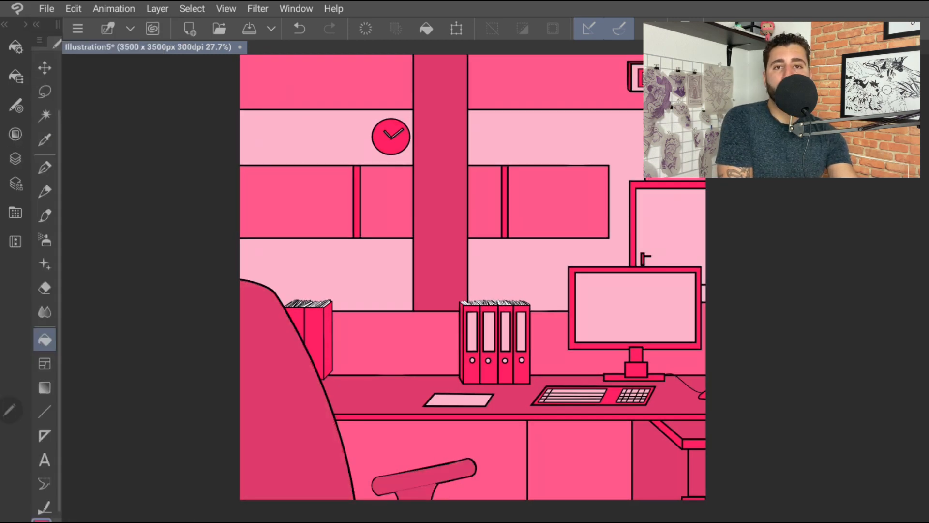
scroll(436, 280, up, 2)
scroll(436, 281, down, 2)
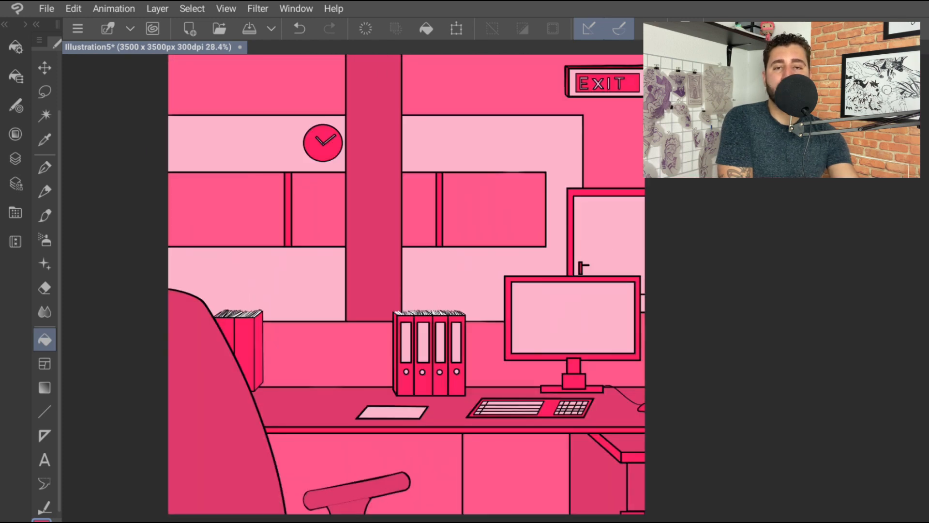
scroll(406, 290, up, 3)
key(ctrl+z)
key(ctrl+z)
key(ctrl+z)
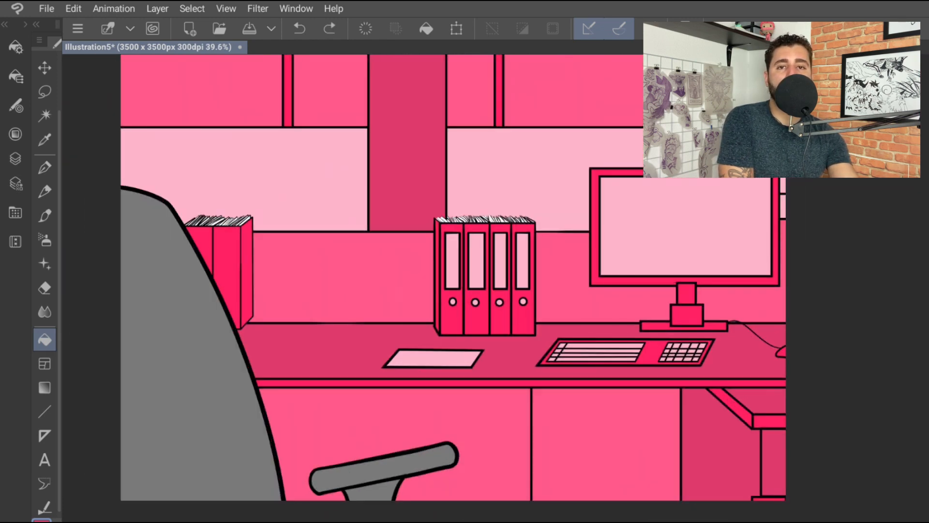
Select the chair back with the Auto select tool, fill it with dark pink and clear the selection
click(45, 116)
click(184, 358)
click(44, 340)
click(184, 359)
key(ctrl+d)
Select the chair's armrest area with the Auto select tool, fill it with dark pink and clear the selection
click(44, 116)
click(398, 460)
click(44, 340)
click(399, 460)
click(44, 116)
key(g)
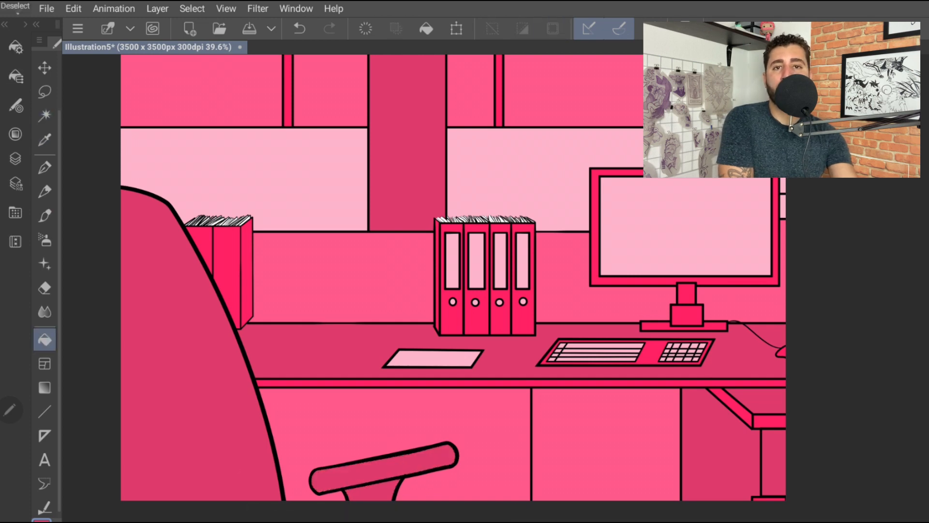
Turn on the layer color effect for the background line art and choose a pinkish-red line color
scroll(436, 280, down, 3)
scroll(387, 339, down, 1)
click(15, 158)
click(146, 326)
click(15, 183)
click(161, 50)
click(129, 70)
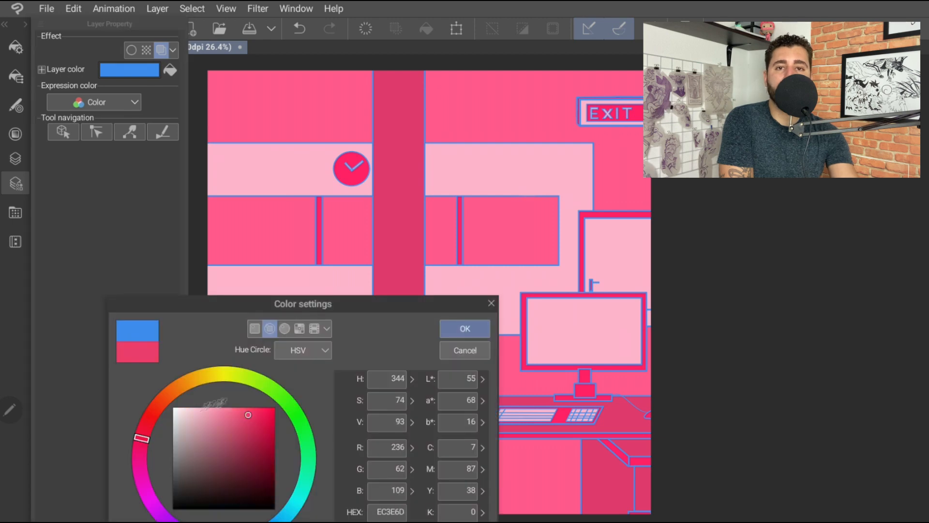
click(464, 328)
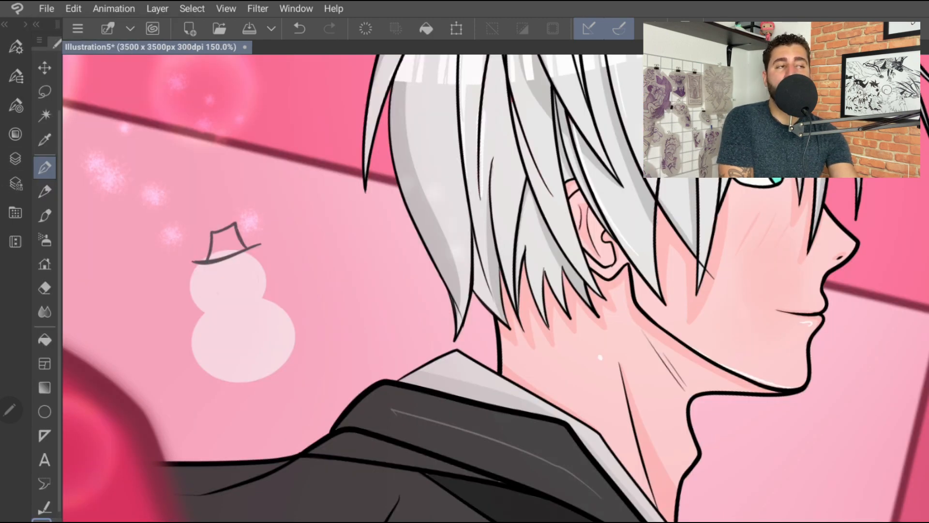
Paint the snowman's hat solid dark gray and refine the shape of its brim with the pen
scroll(253, 208, up, 3)
key(ctrl+z)
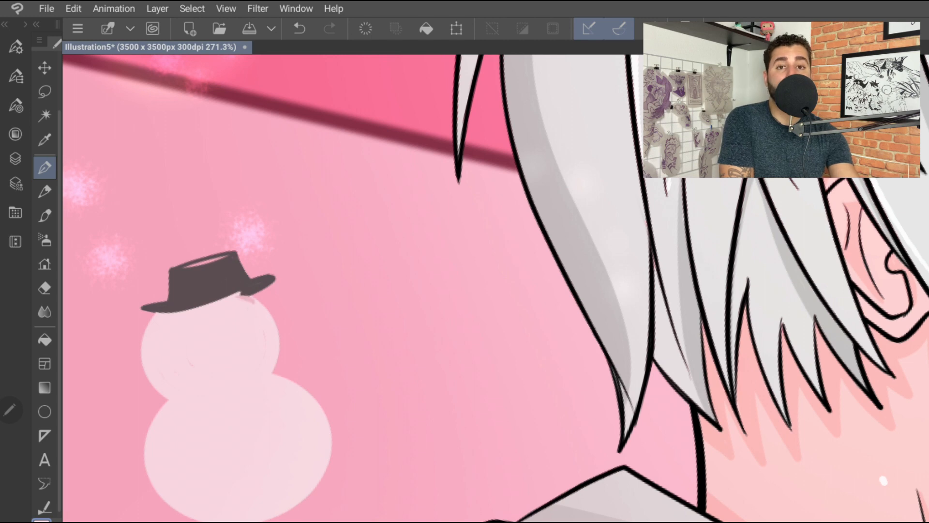
scroll(72, 300, up, 4)
key(ctrl+z)
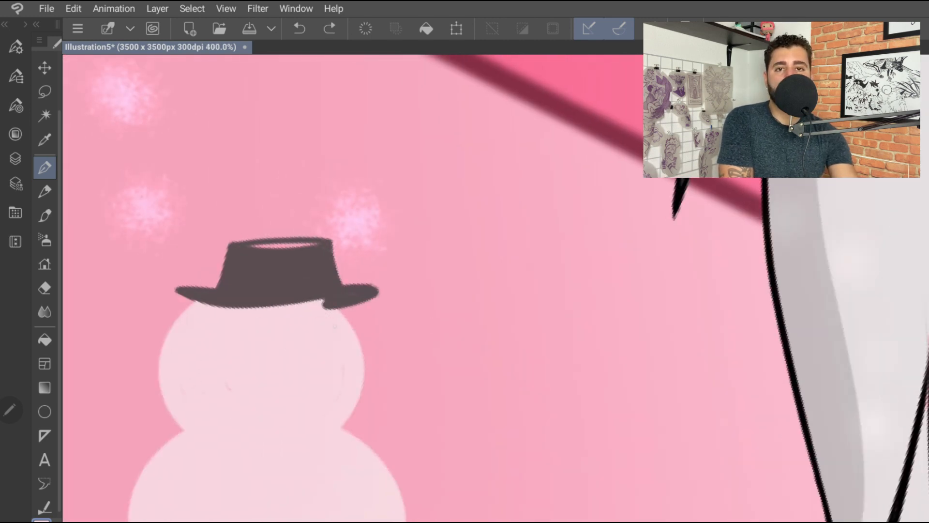
click(16, 159)
click(16, 134)
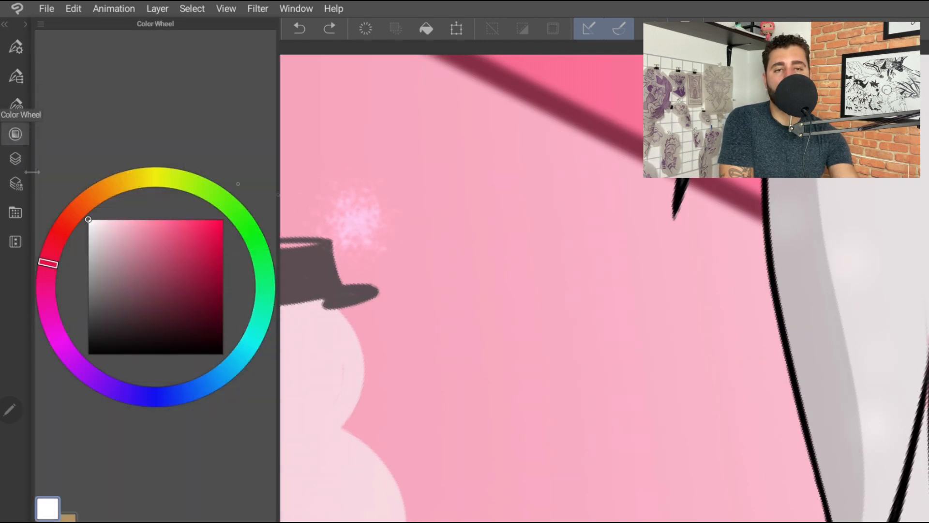
click(16, 134)
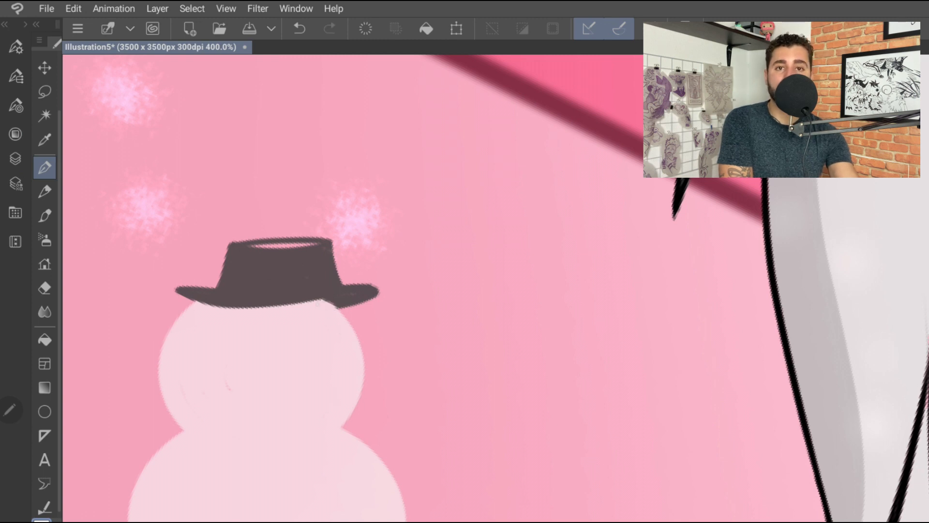
Choose a neutral mid gray and paint the opening on top of the snowman's hat
click(15, 134)
click(15, 134)
click(16, 134)
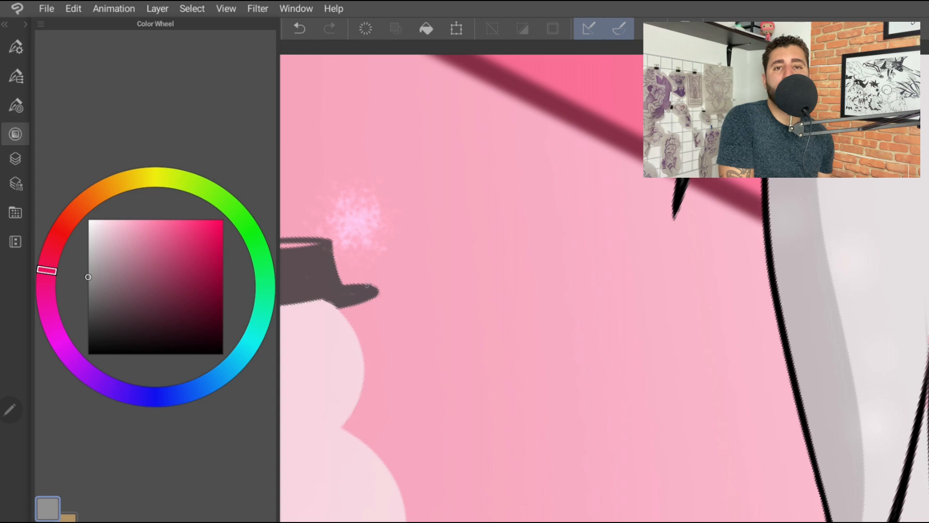
scroll(350, 269, up, 2)
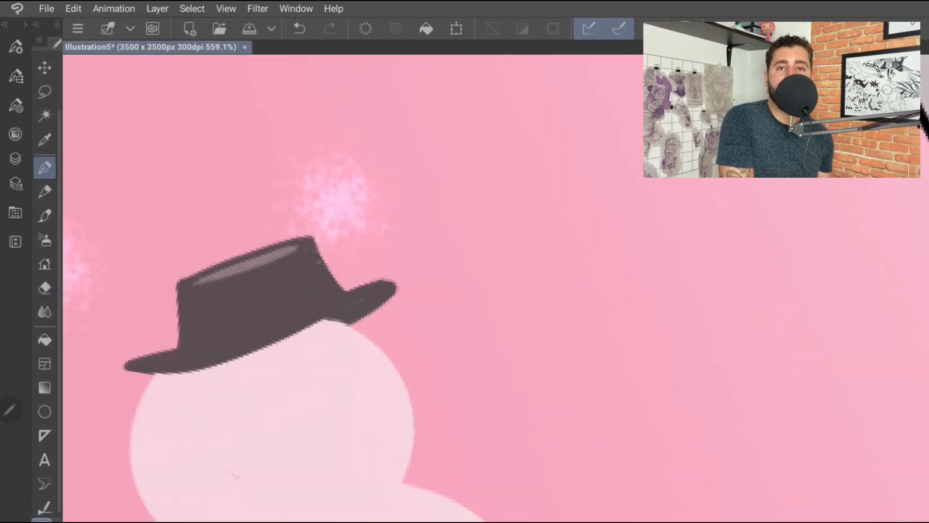
Try to paint a dark reddish band around the base of the snowman's hat
key(ctrl+z)
scroll(269, 324, down, 1)
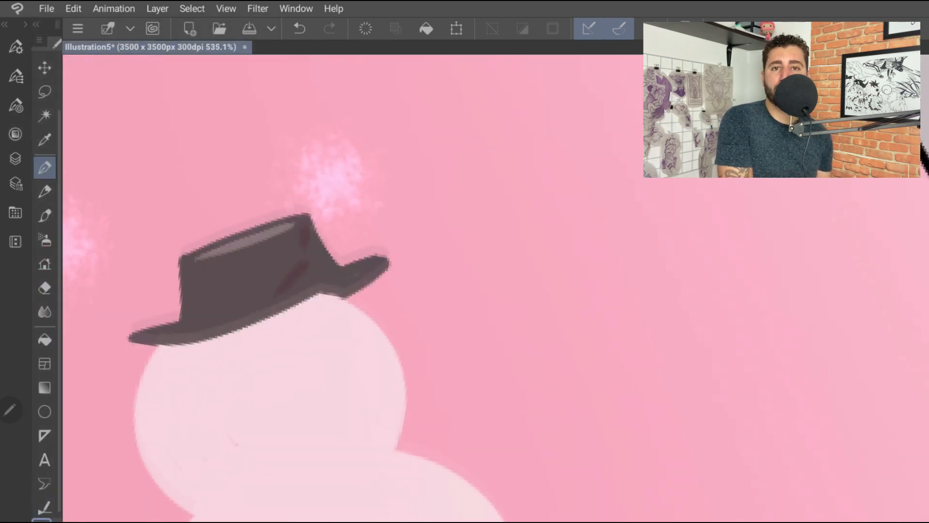
drag(269, 323, 380, 257)
scroll(348, 290, down, 2)
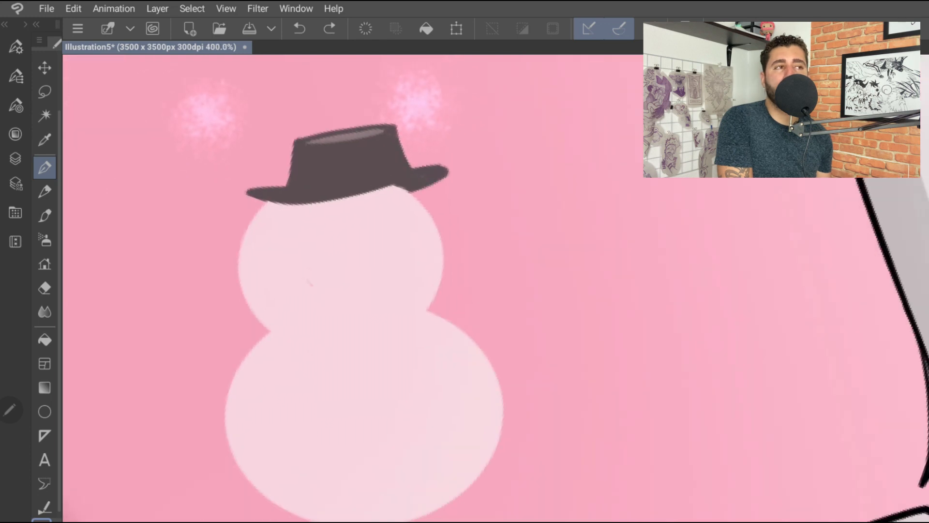
Choose a muted brown and draw a forked twig arm on each side of the snowman's body
click(15, 134)
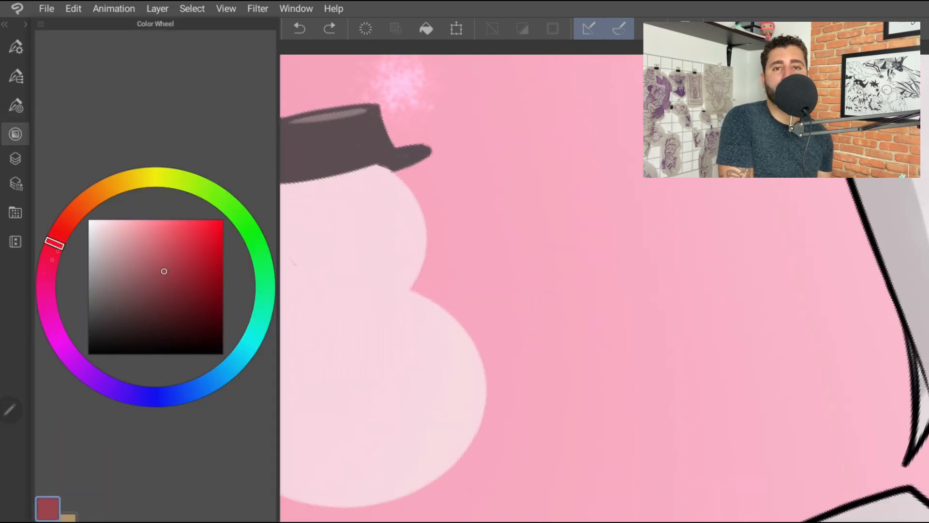
click(79, 207)
click(167, 258)
click(151, 265)
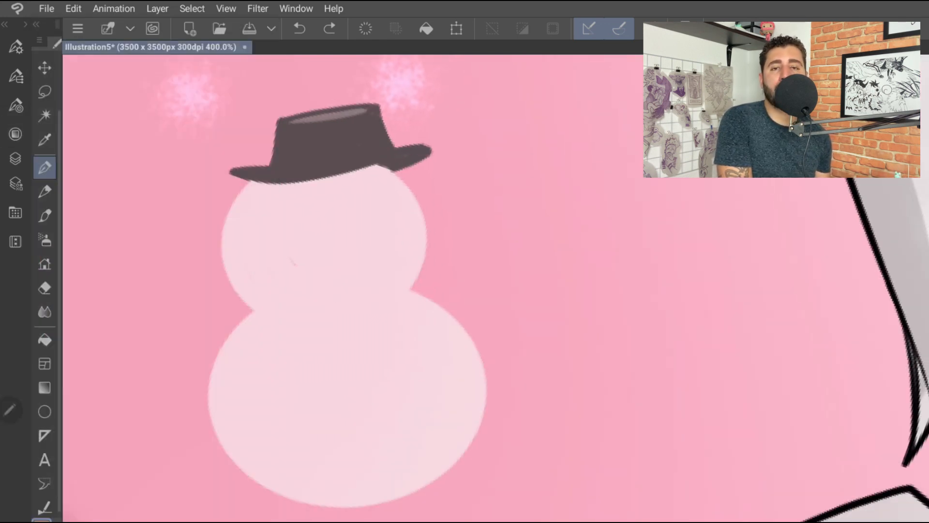
drag(435, 305, 529, 183)
drag(208, 363, 64, 335)
scroll(349, 286, down, 1)
key(ctrl+z)
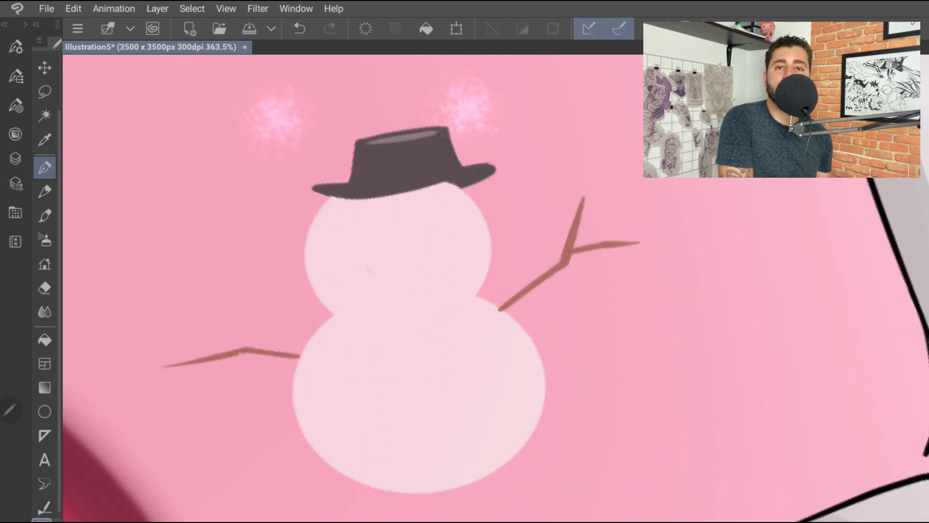
mouse_move(240, 354)
mouse_down()
mouse_move(229, 331)
mouse_move(130, 296)
mouse_up()
Paint two round dark red eyes and a pointed orange-red carrot nose on the snowman's face
click(15, 134)
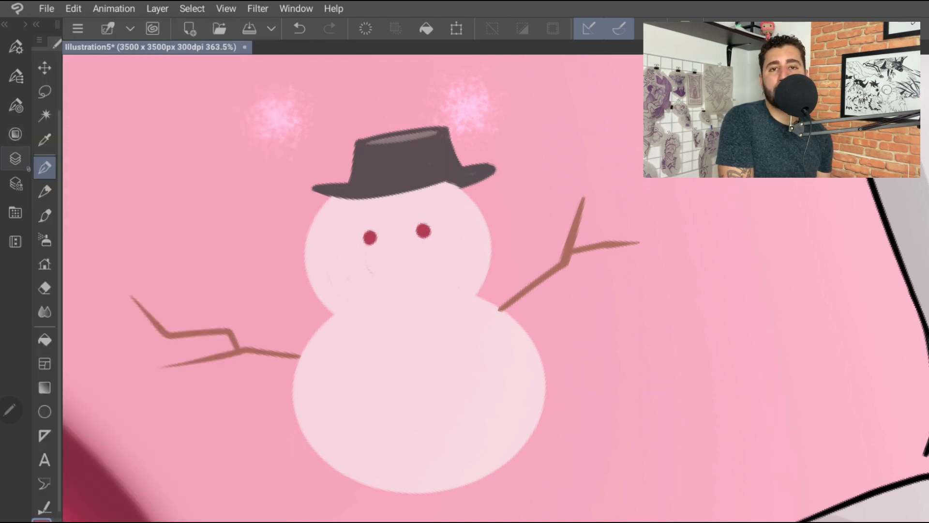
click(18, 130)
click(15, 134)
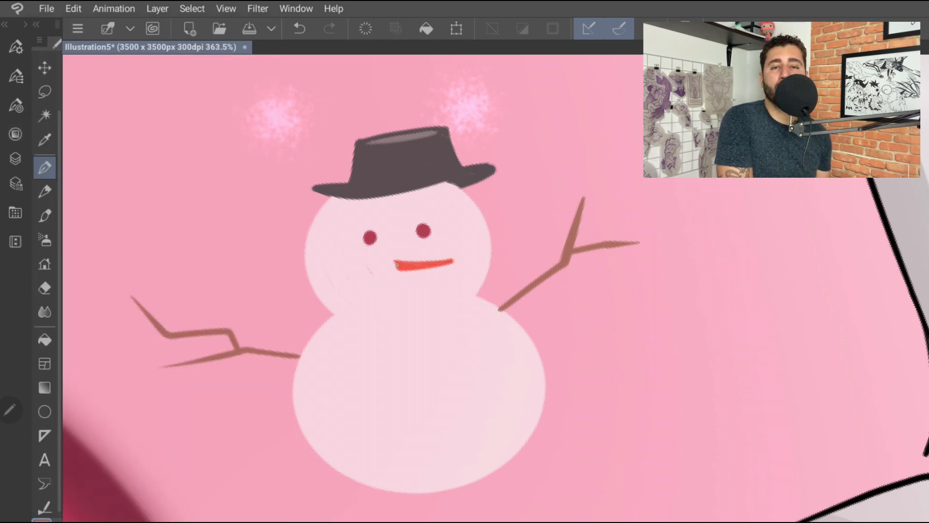
Choose a gray color and draw a small curved smile below the snowman's nose
click(15, 135)
click(15, 134)
key(ctrl+z)
drag(402, 271, 298, 236)
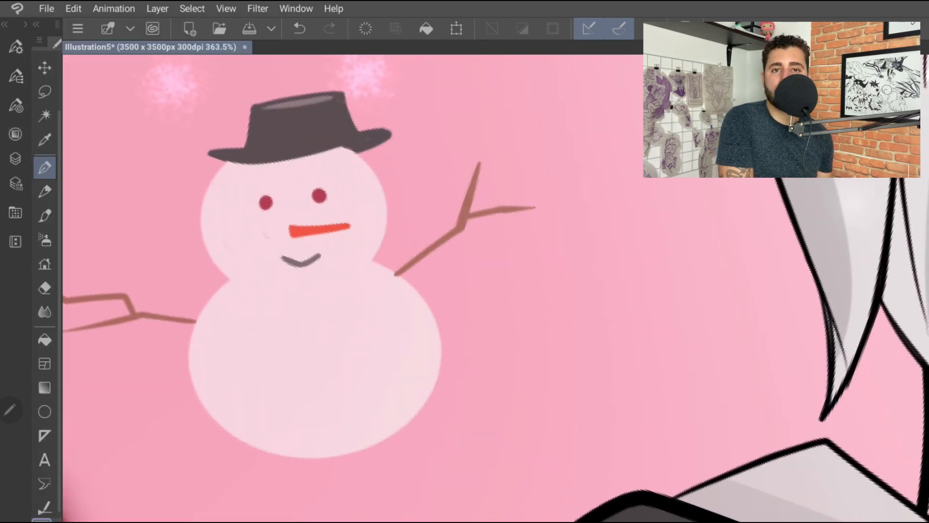
Choose black and paint two round buttons, one above the other, on the snowman's lower body
click(16, 134)
click(15, 134)
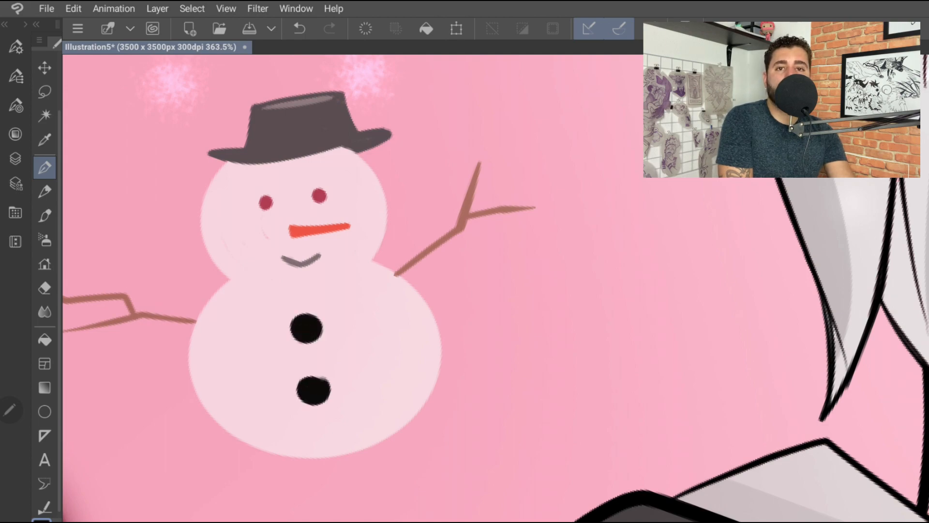
scroll(340, 264, down, 10)
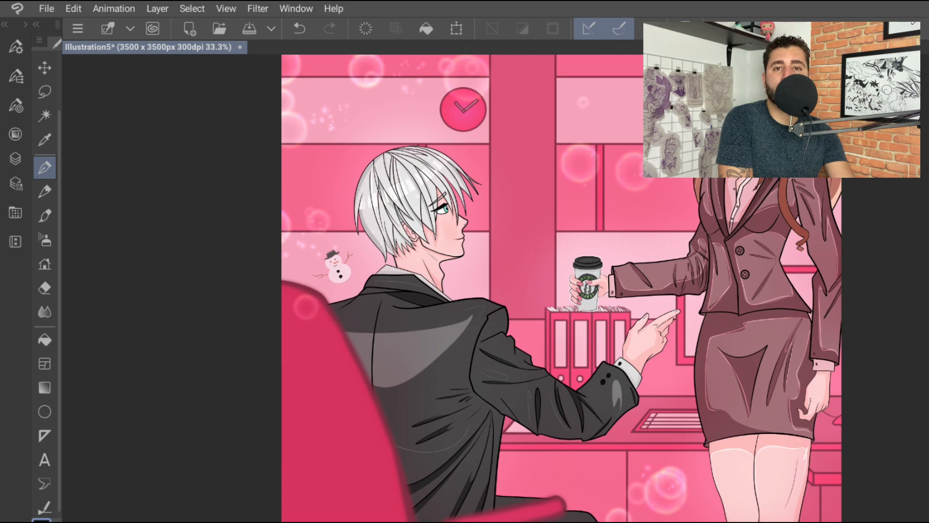
scroll(562, 288, down, 1)
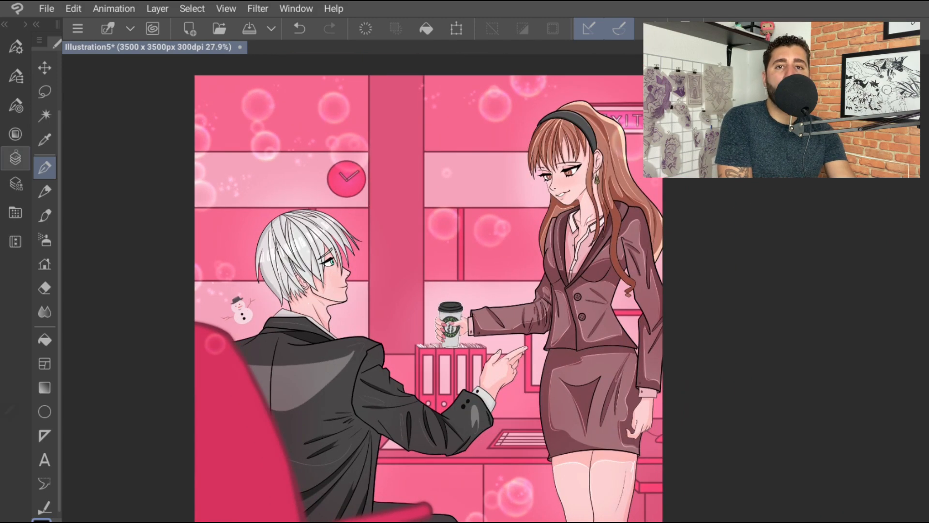